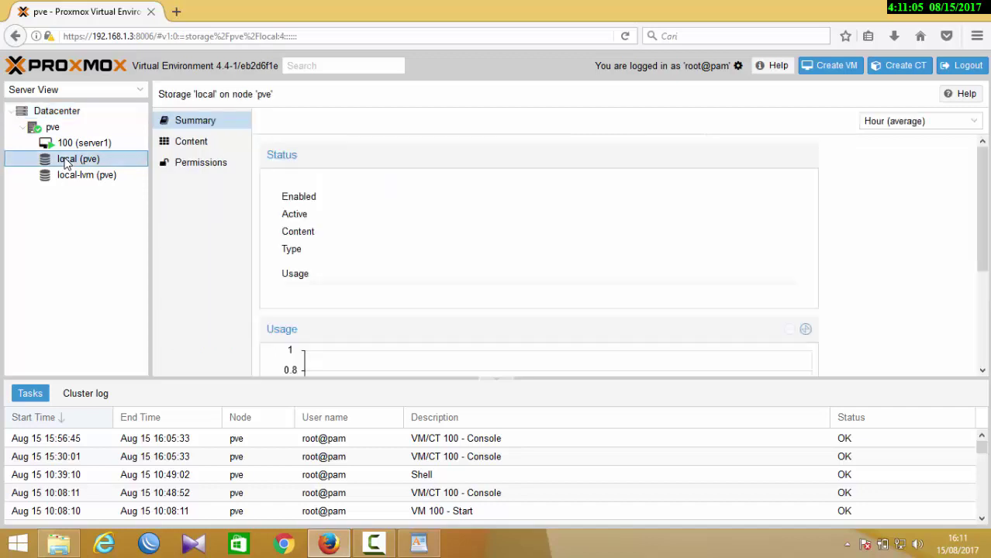
# - Start an upload to the local storage and search drive D for .iso files
pyautogui.click(187, 147)
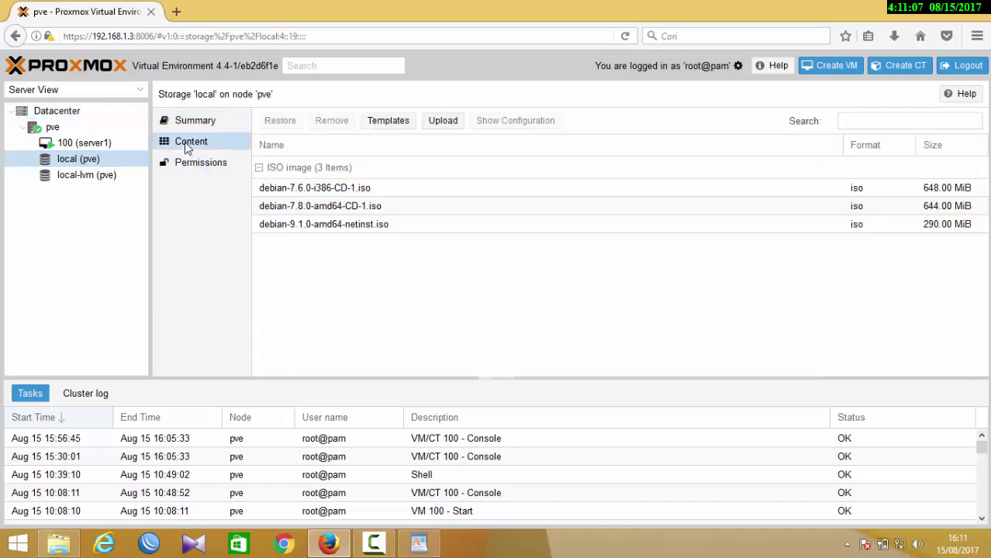
pyautogui.click(444, 121)
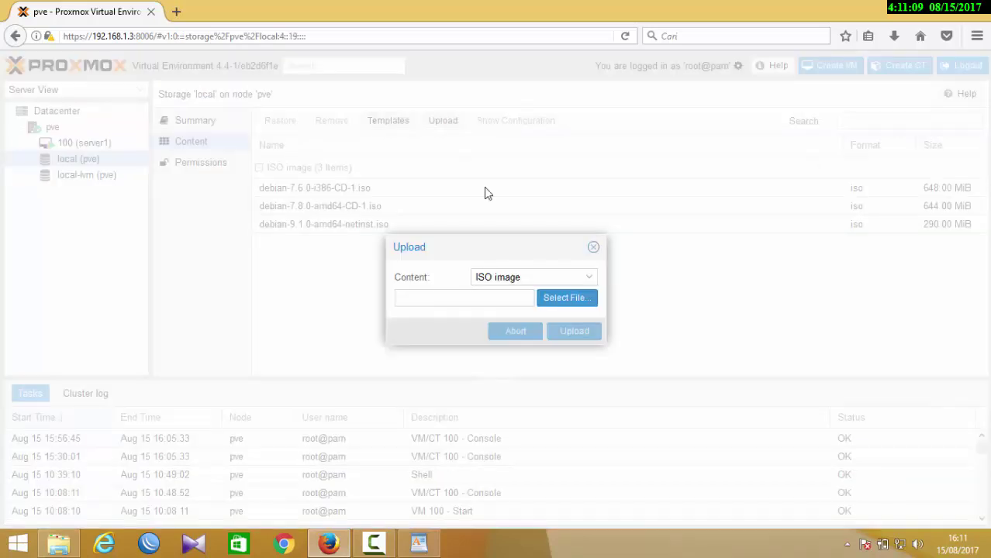
pyautogui.click(561, 304)
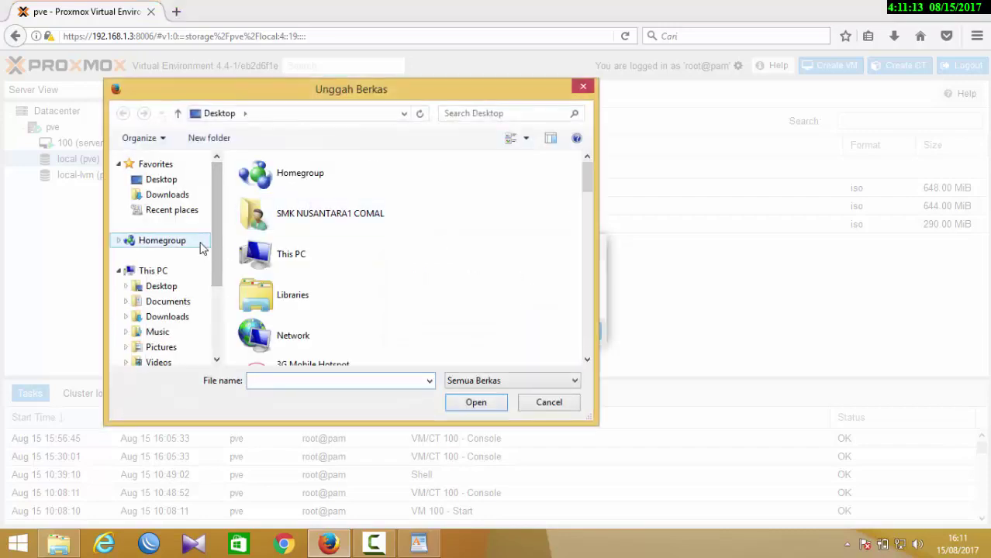
pyautogui.moveTo(215, 239); pyautogui.dragTo(216, 307)
pyautogui.click(186, 310)
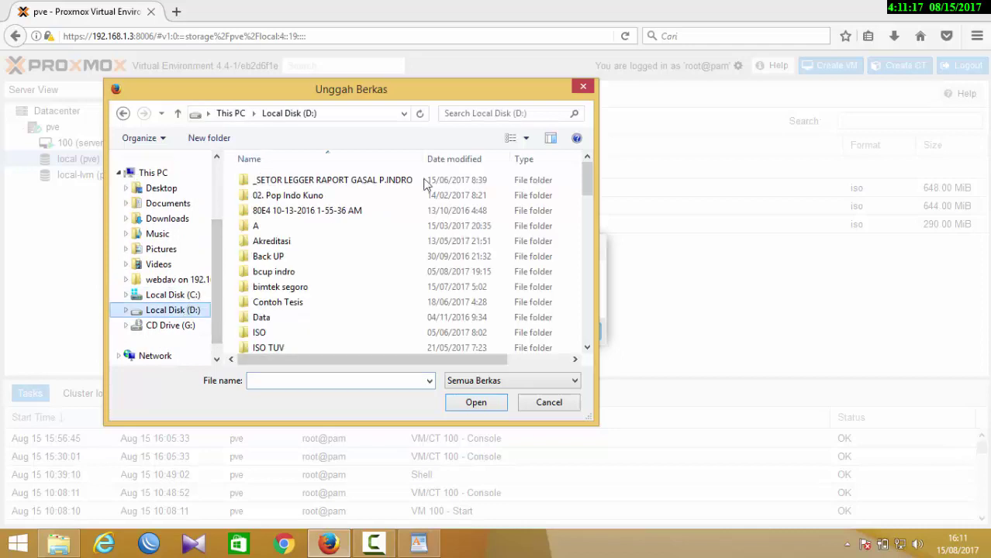
pyautogui.click(446, 114)
pyautogui.press('Down')
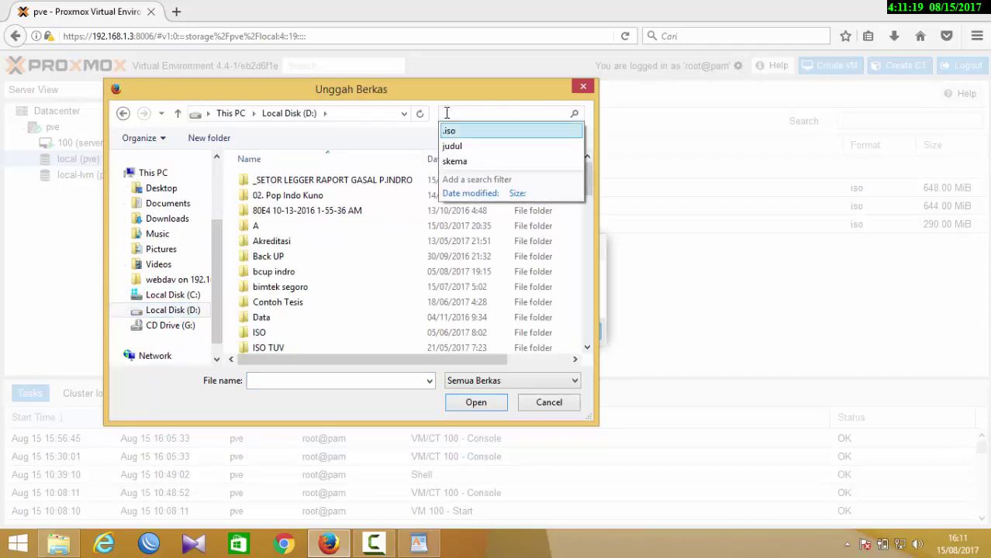
pyautogui.press('Return')
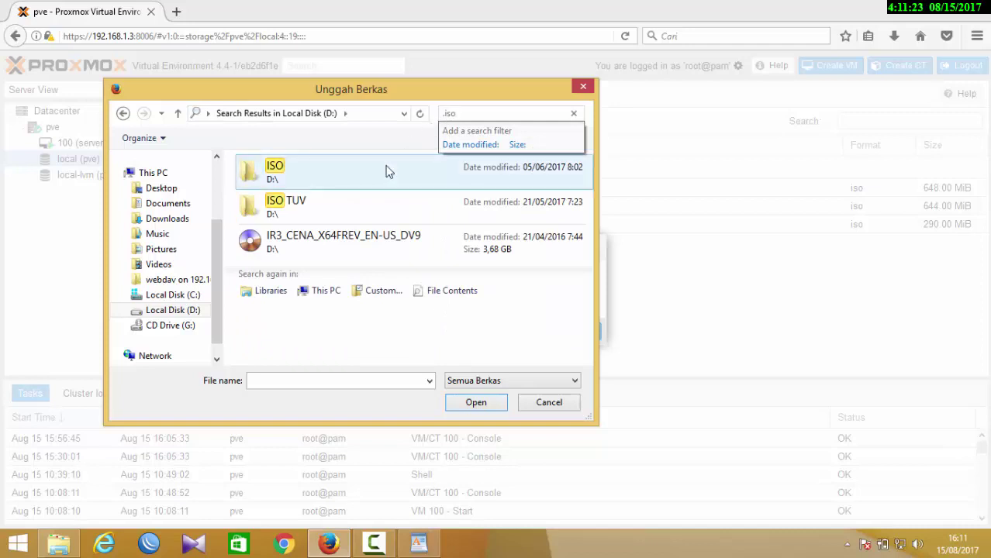
# - Find Mikrotik-5.20_Full_Lev6.iso in Downloads and upload it to local storage
pyautogui.click(186, 220)
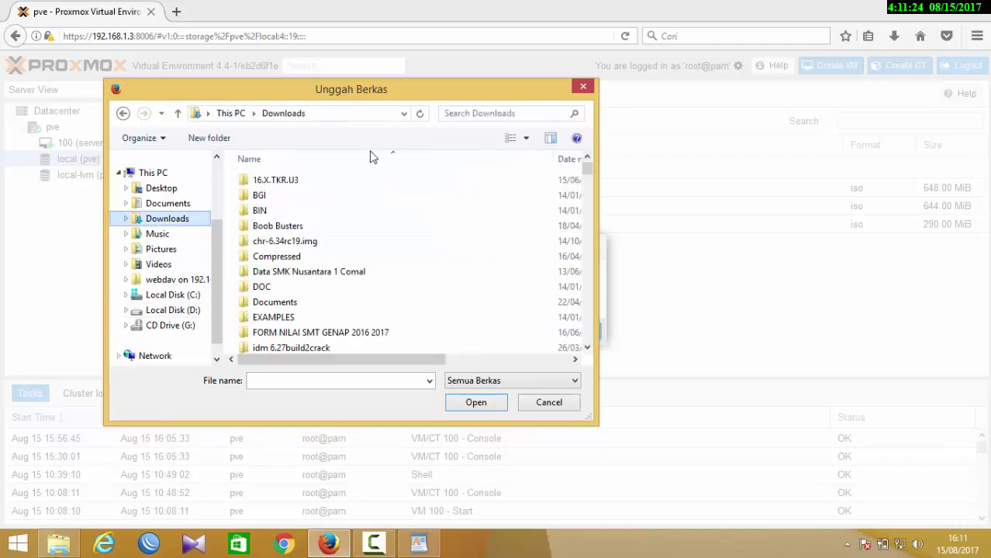
pyautogui.click(476, 114)
pyautogui.press('Down')
pyautogui.press('Return')
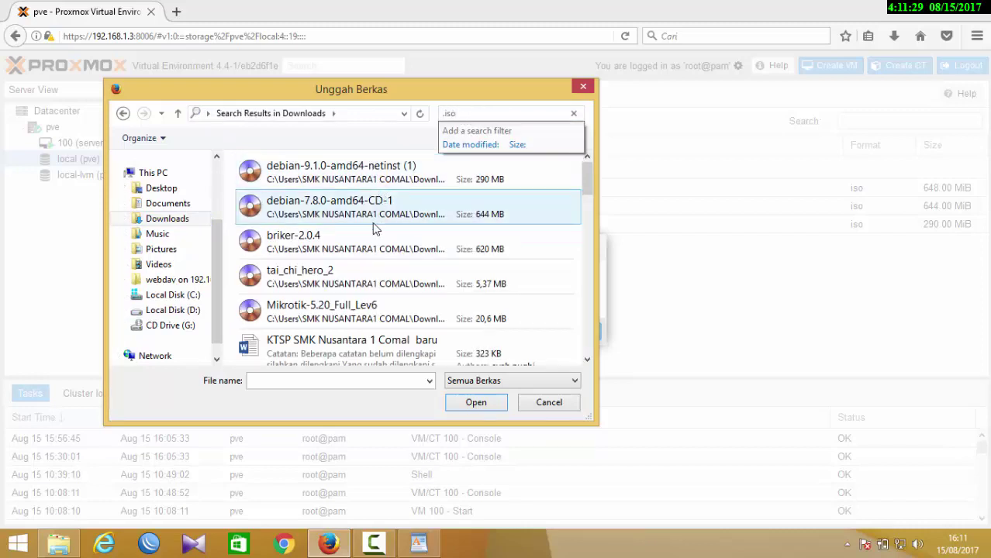
pyautogui.click(395, 326)
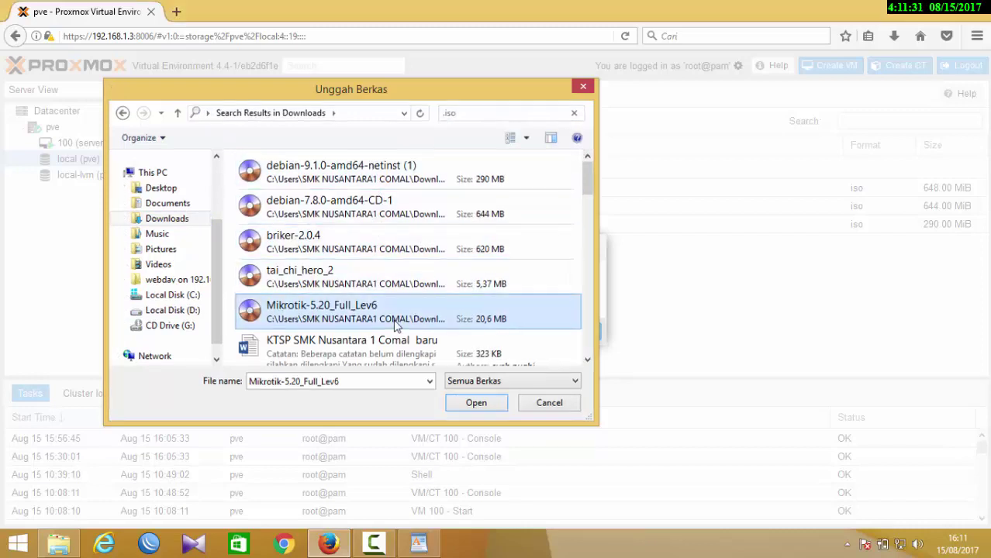
pyautogui.doubleClick(395, 326)
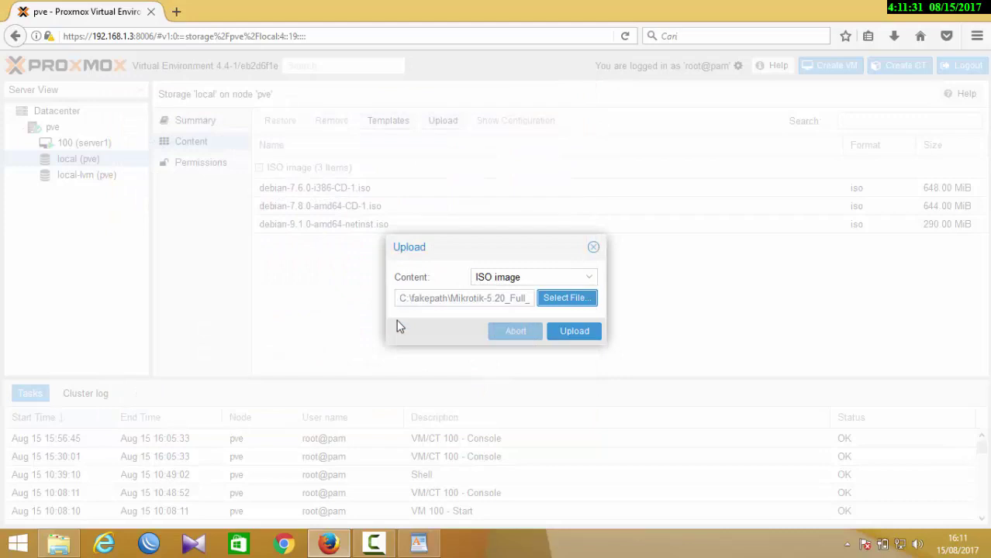
pyautogui.click(573, 331)
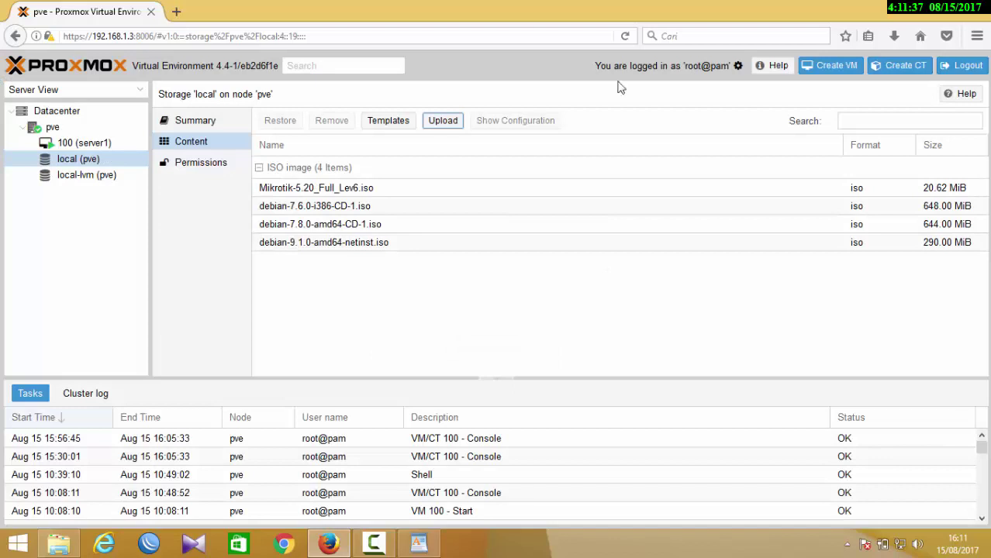
pyautogui.click(836, 66)
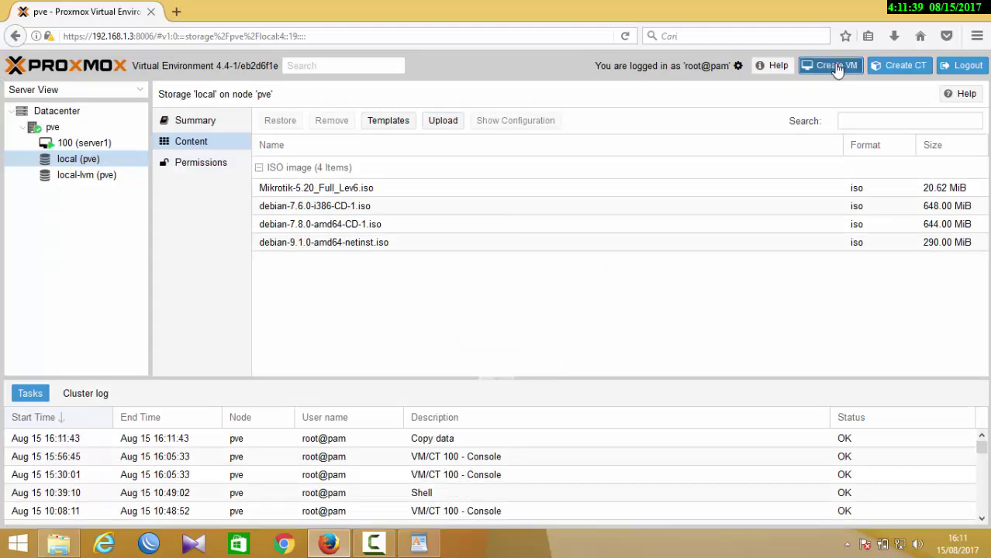
# - Name the new VM Microtik, set OS type Other, and boot from the Mikrotik ISO
pyautogui.click(396, 238)
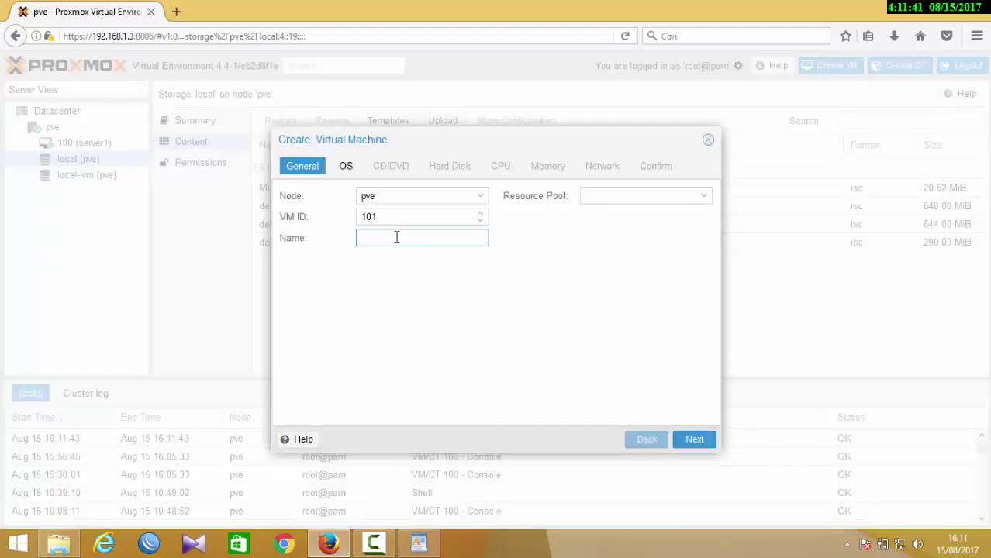
pyautogui.click(696, 438)
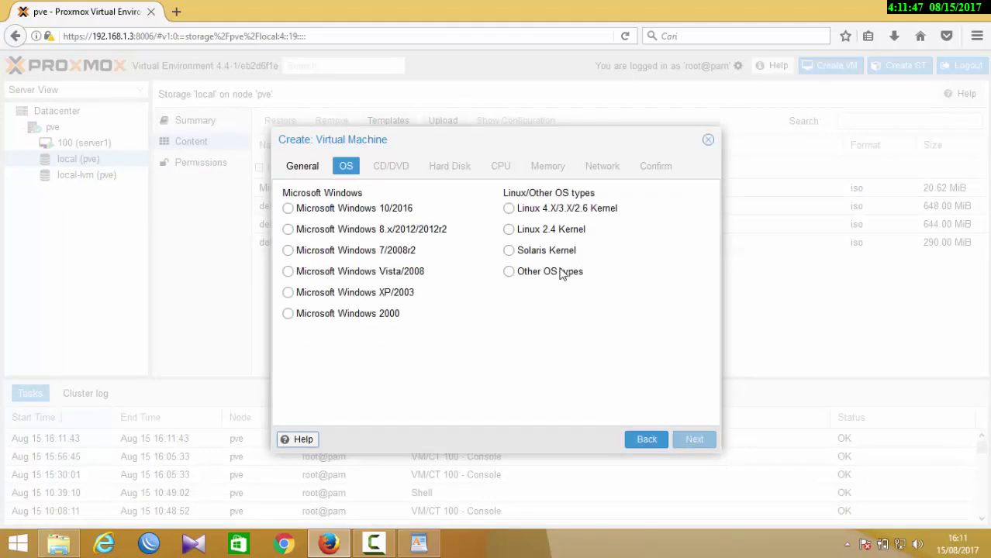
pyautogui.click(555, 271)
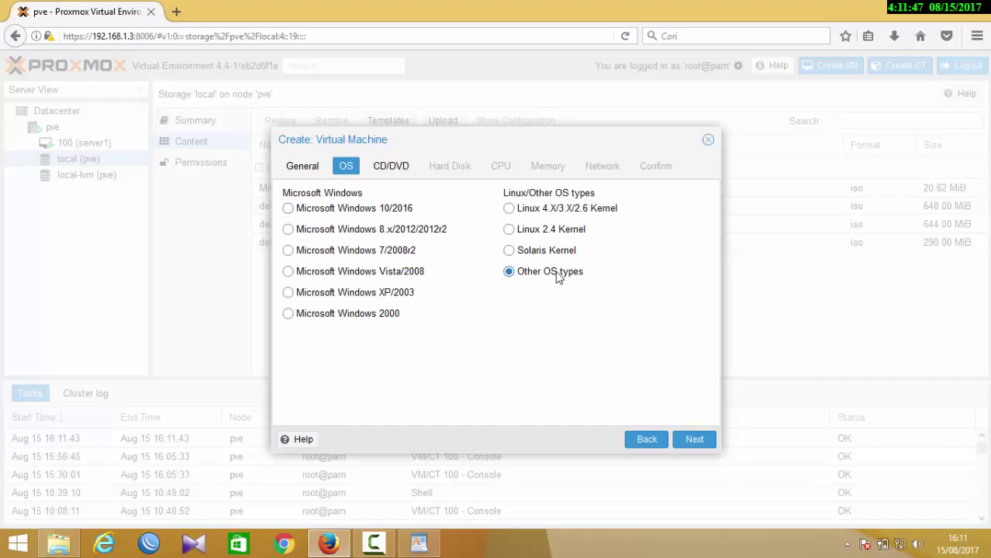
pyautogui.click(691, 442)
pyautogui.click(476, 245)
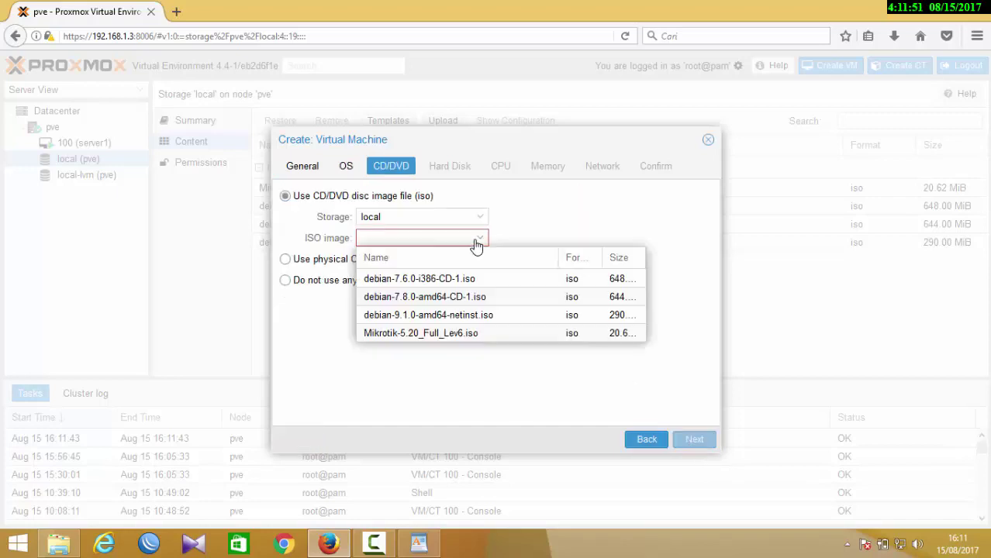
pyautogui.click(428, 334)
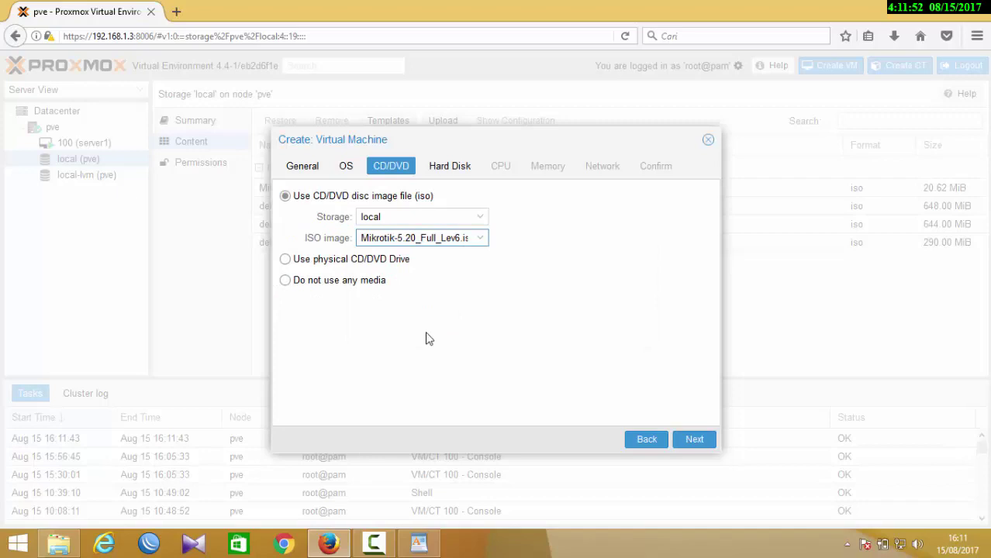
# - Set a 4 GB disk, keep 1 core, 512 MB memory and bridged network, and create VM 101
pyautogui.click(694, 441)
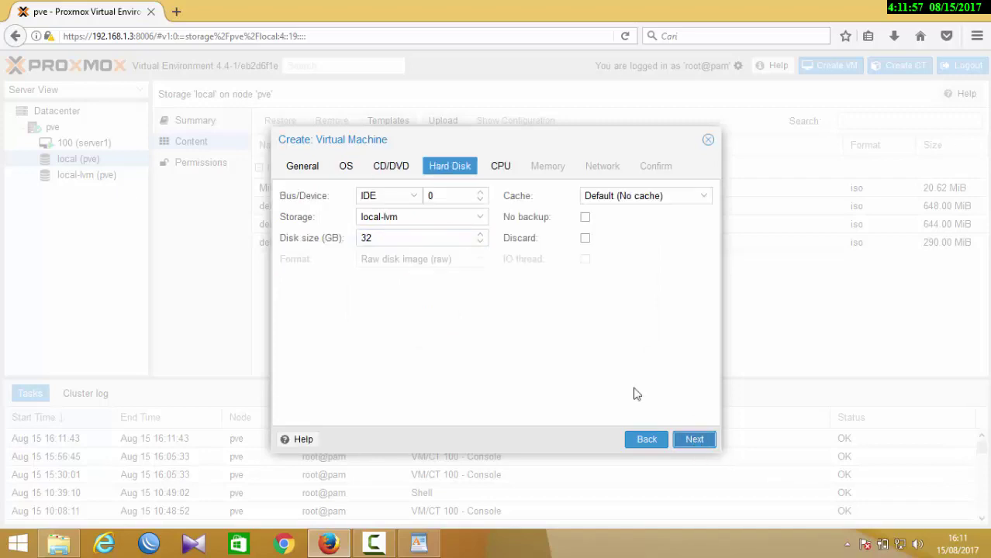
pyautogui.moveTo(400, 238); pyautogui.dragTo(291, 231)
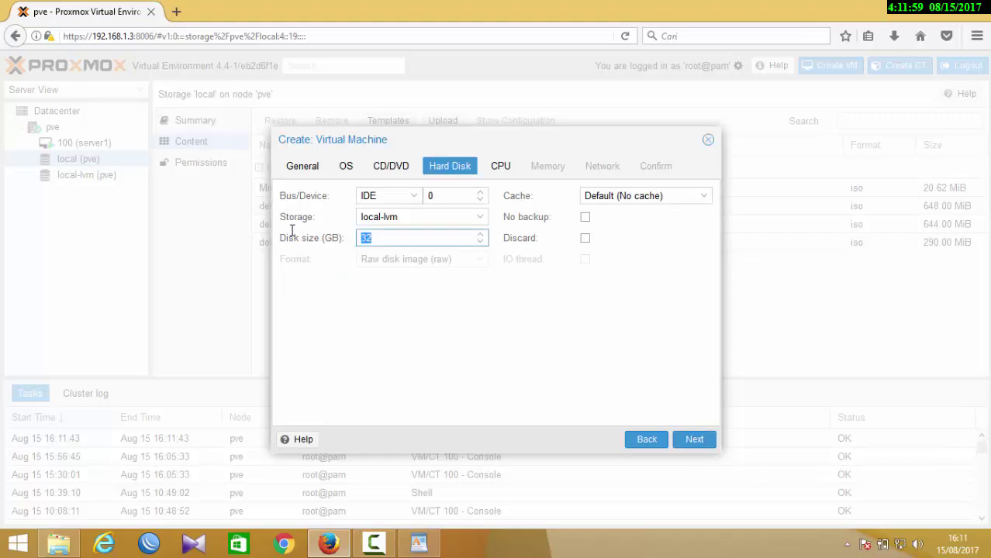
pyautogui.write('4')
pyautogui.click(694, 441)
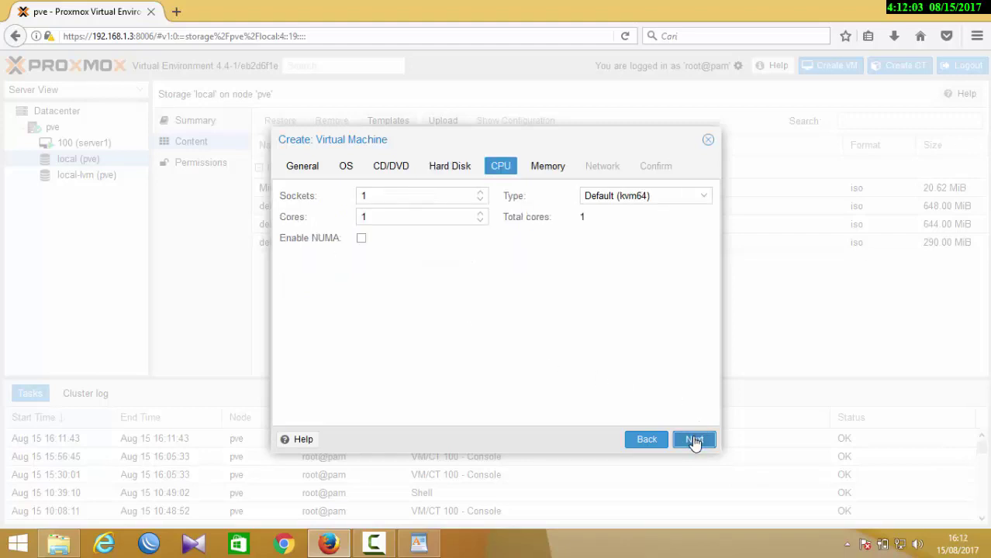
pyautogui.click(694, 440)
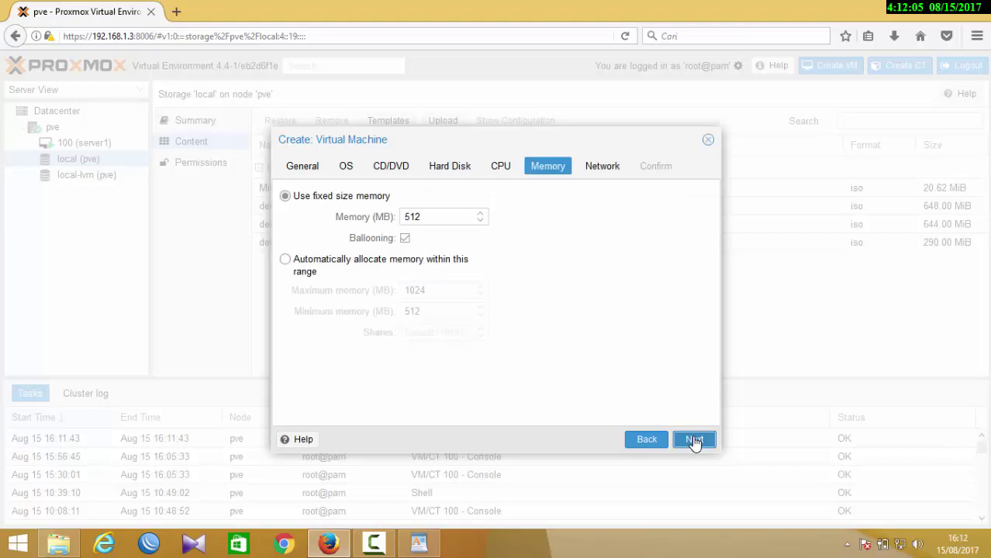
pyautogui.click(694, 440)
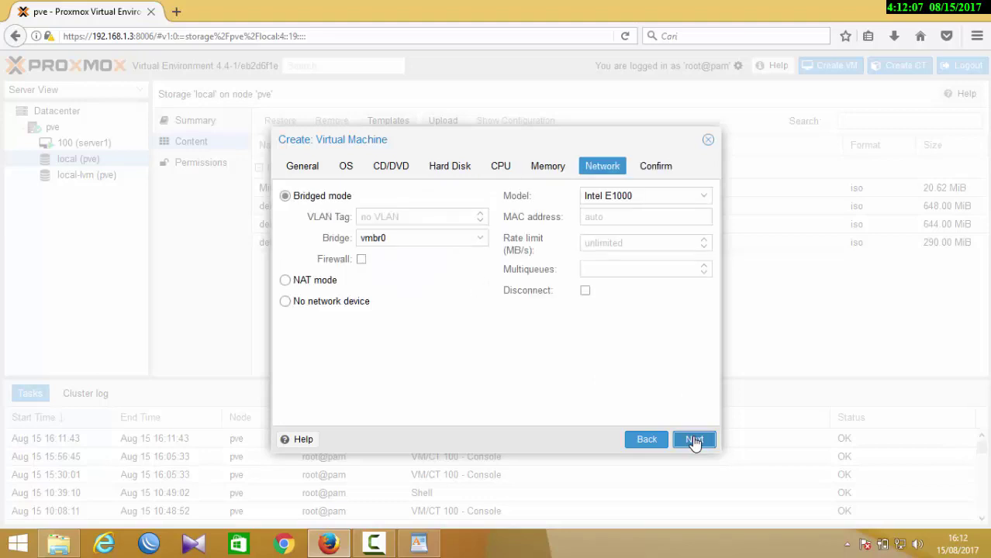
pyautogui.click(694, 441)
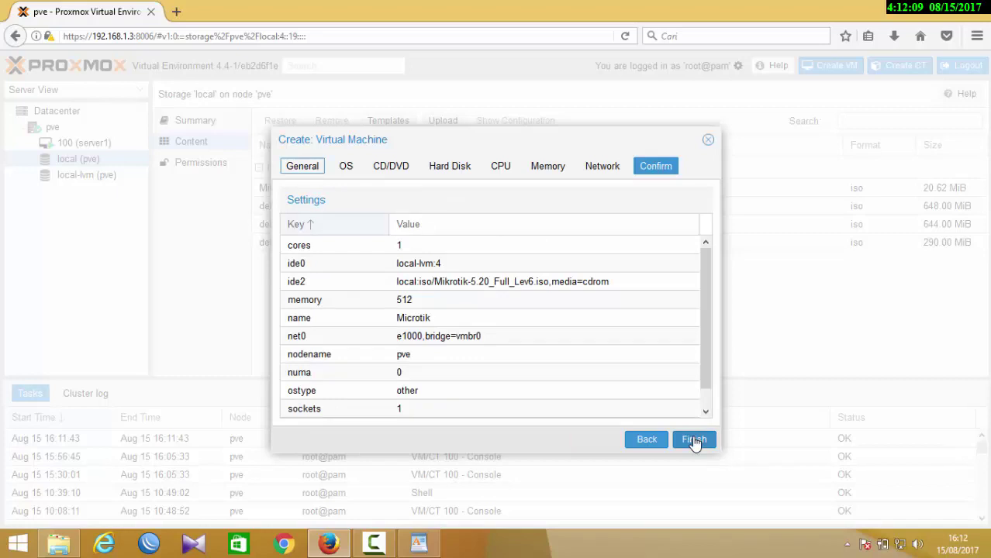
pyautogui.click(694, 439)
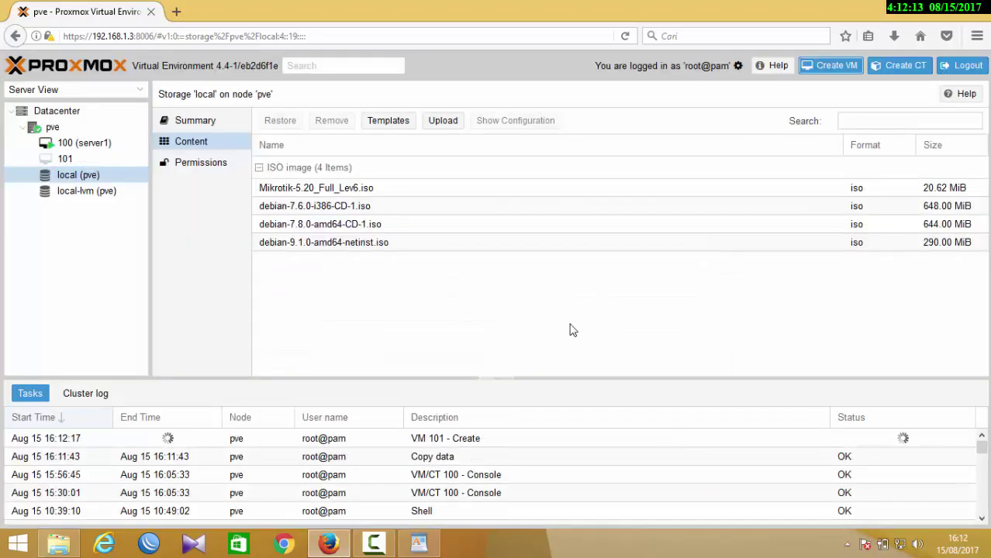
# - Add a network device on bridge vmbr1 to VM 101's hardware
pyautogui.click(86, 159)
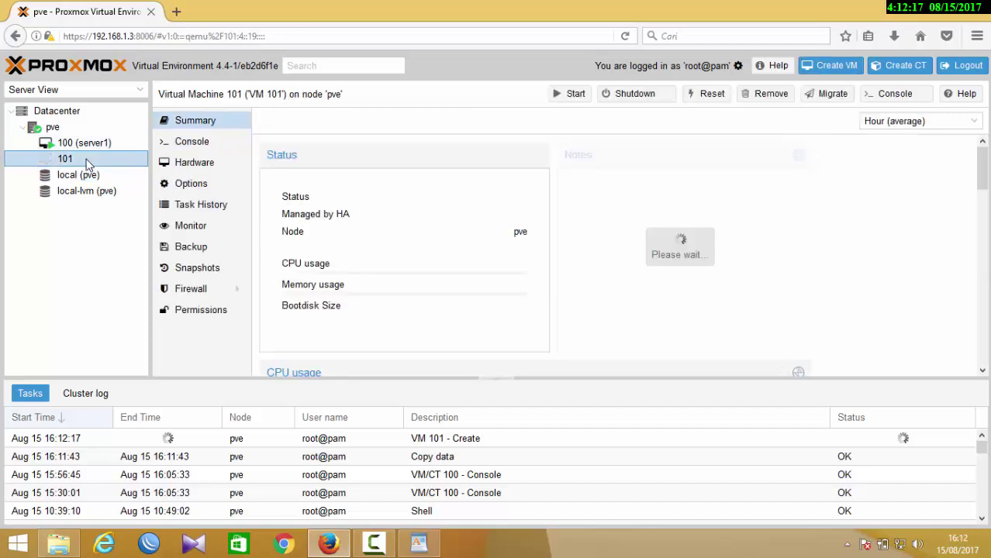
pyautogui.click(193, 165)
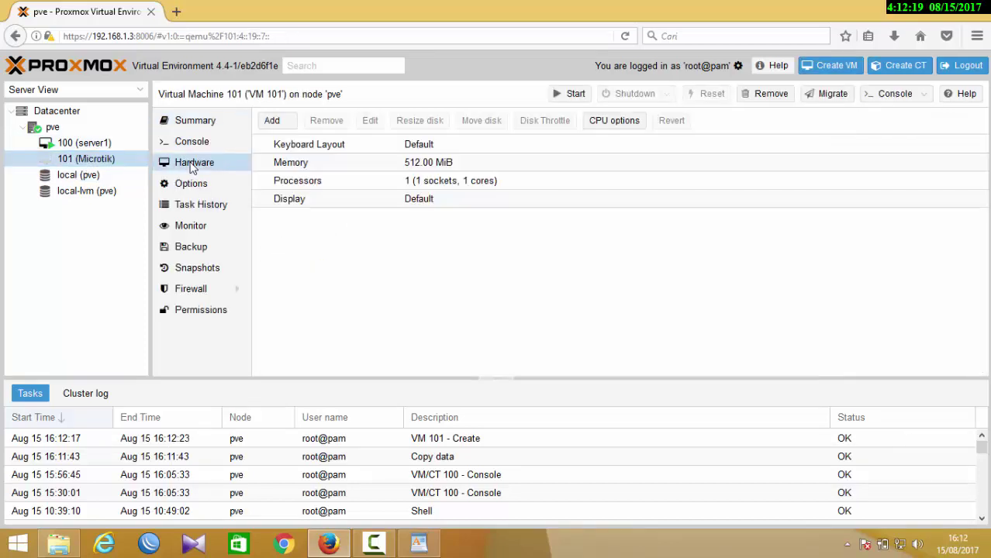
pyautogui.click(272, 121)
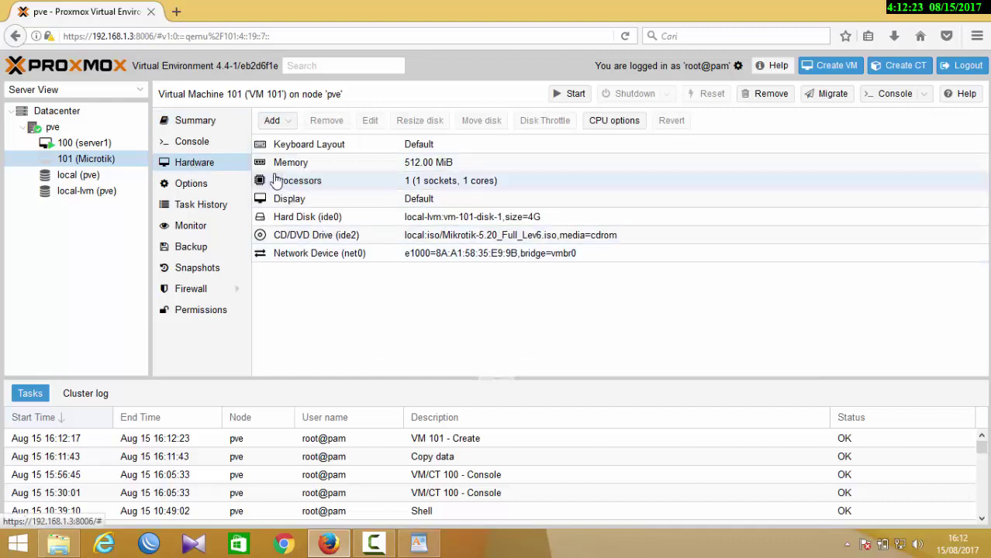
pyautogui.click(283, 124)
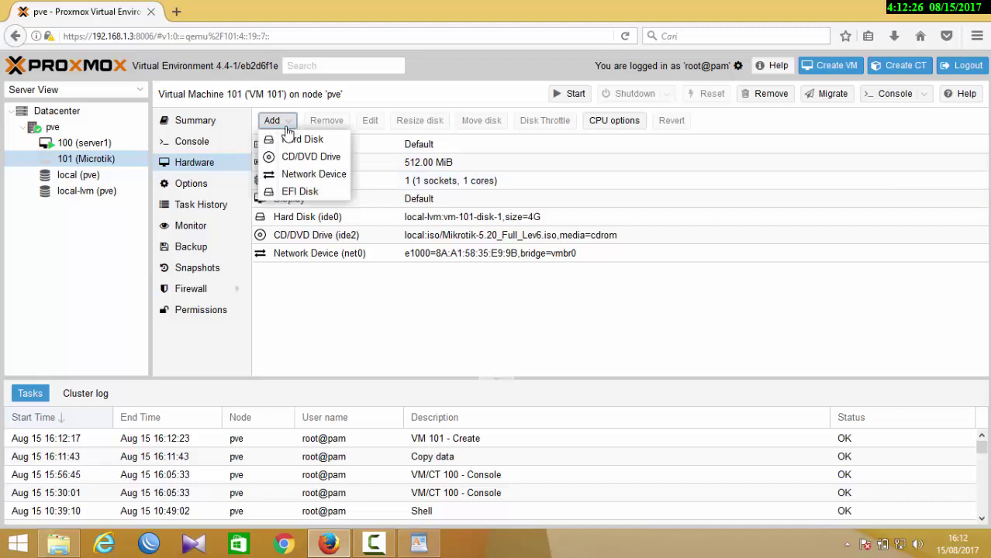
pyautogui.click(308, 178)
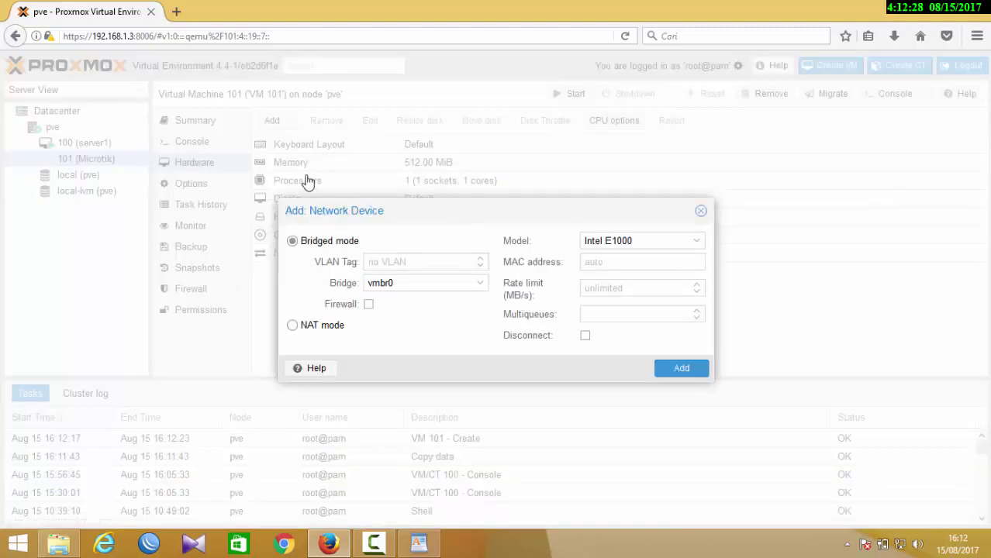
pyautogui.click(481, 286)
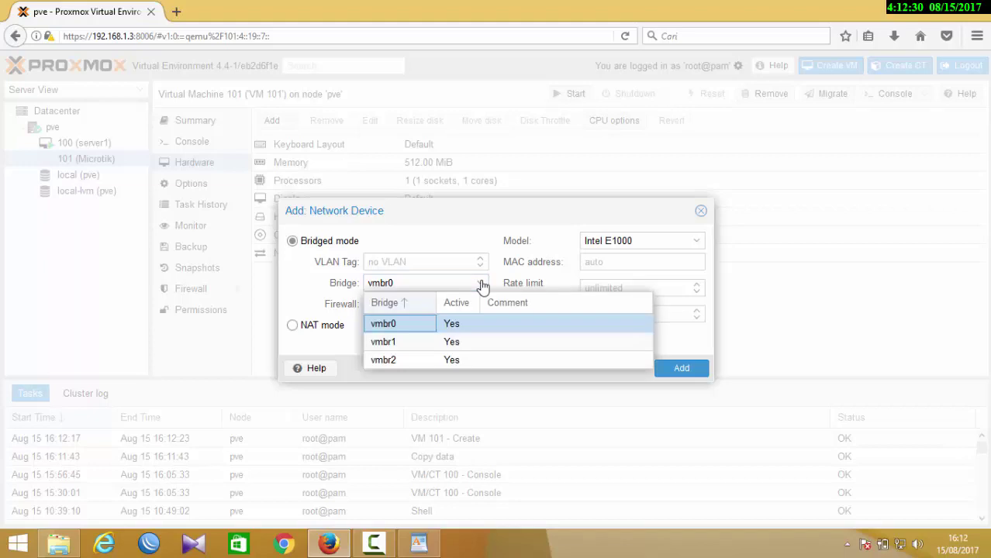
pyautogui.click(425, 343)
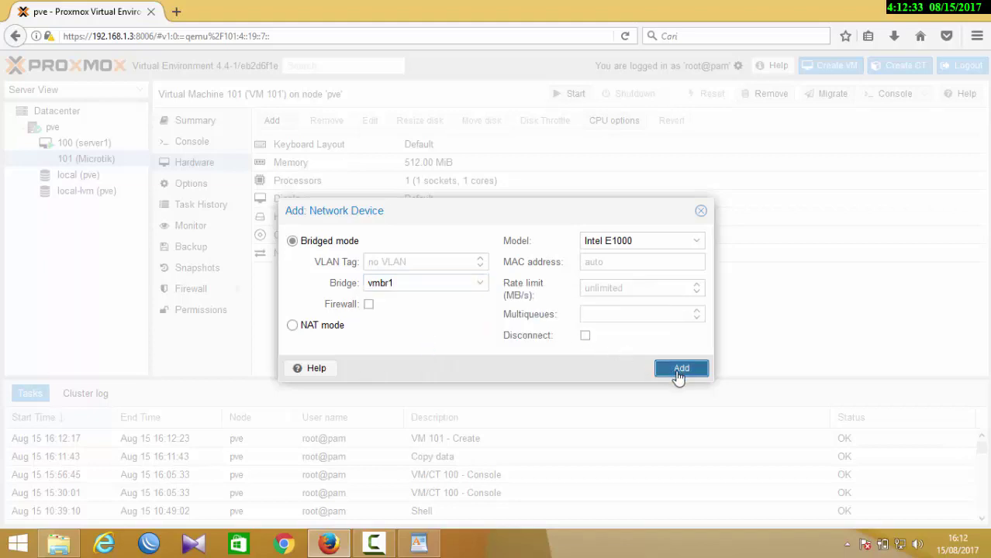
pyautogui.click(680, 375)
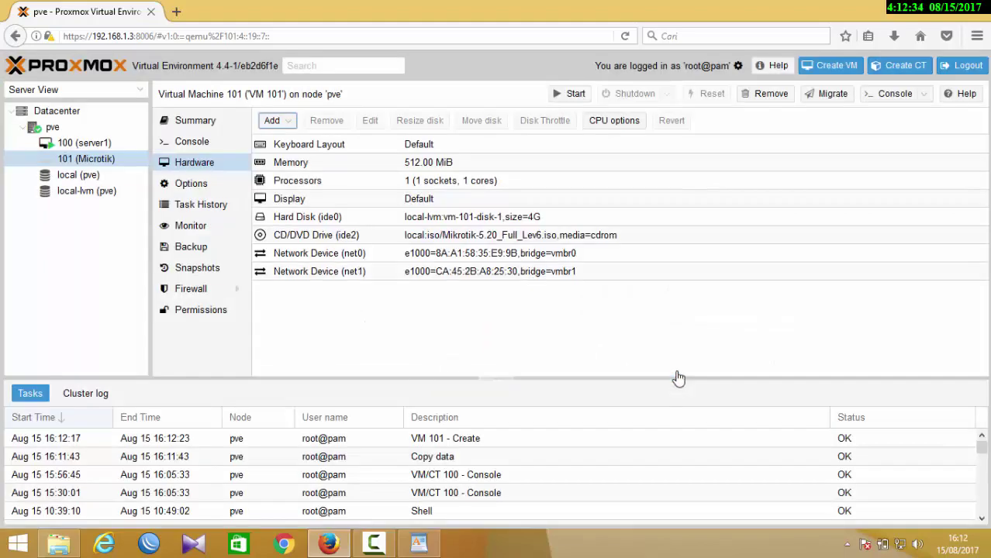
# - Add a second network device attached to bridge vmbr2
pyautogui.click(289, 122)
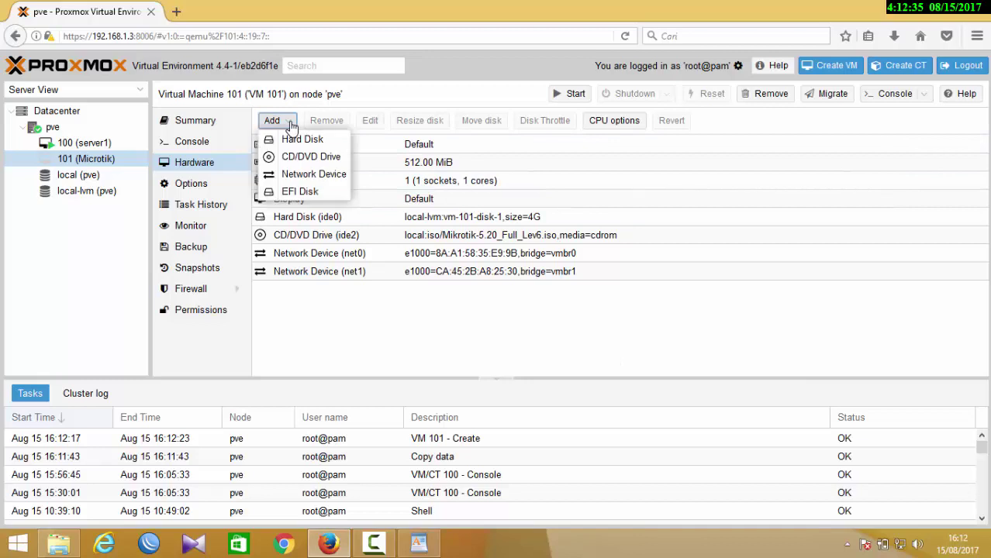
pyautogui.click(294, 177)
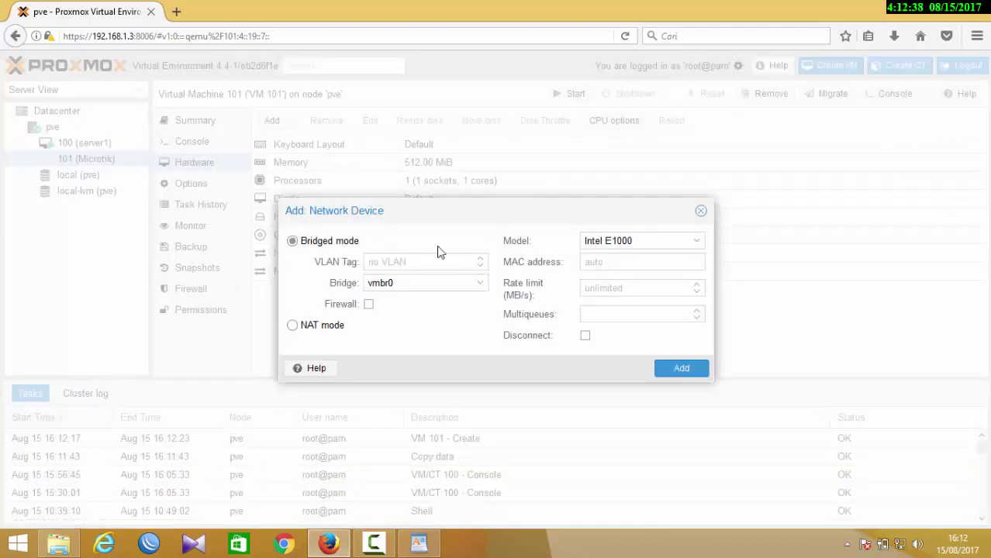
pyautogui.click(457, 284)
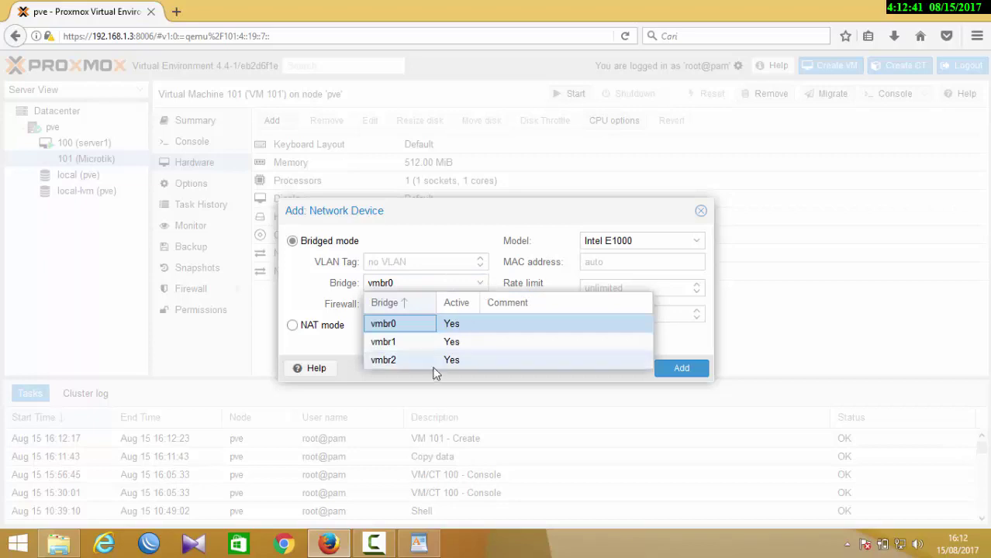
pyautogui.click(428, 362)
pyautogui.click(679, 369)
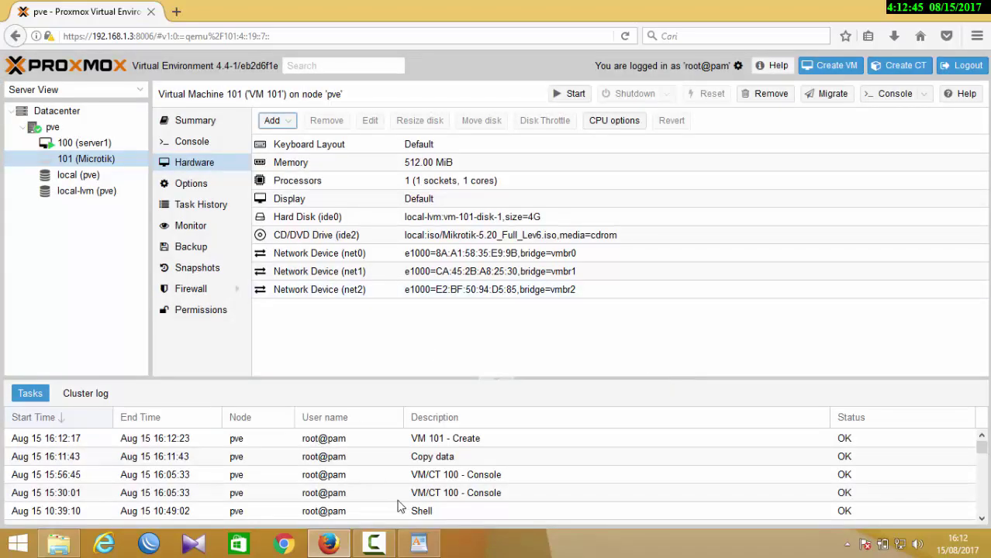
# - Bring the WordPad notes forward, move them aside, and correct the last letter of SERVER
pyautogui.click(418, 542)
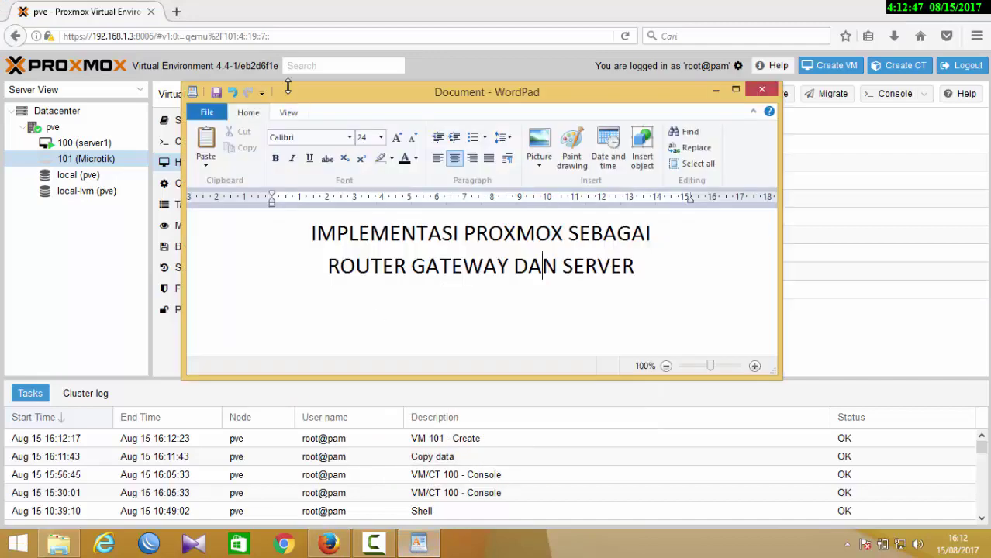
pyautogui.moveTo(289, 91); pyautogui.dragTo(494, 72)
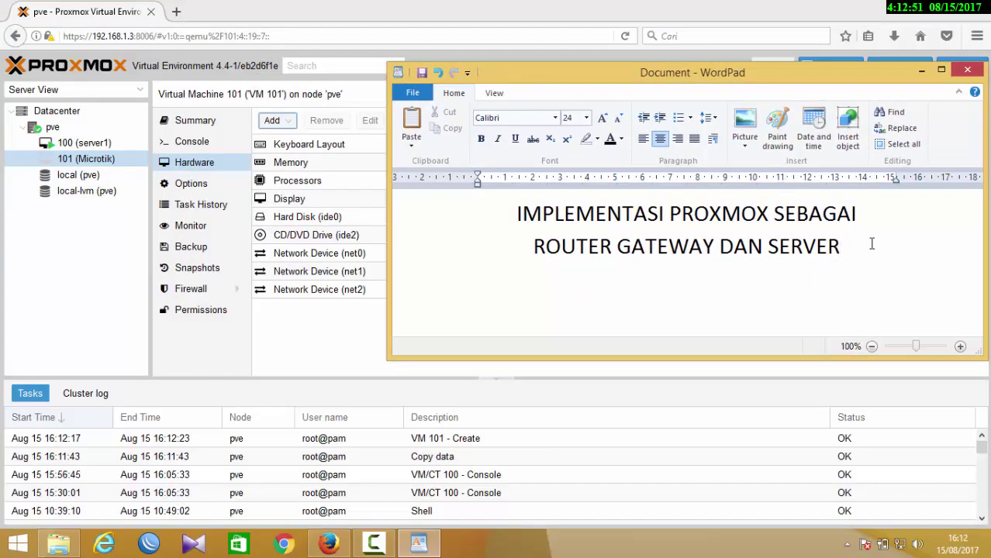
pyautogui.press('BackSpace')
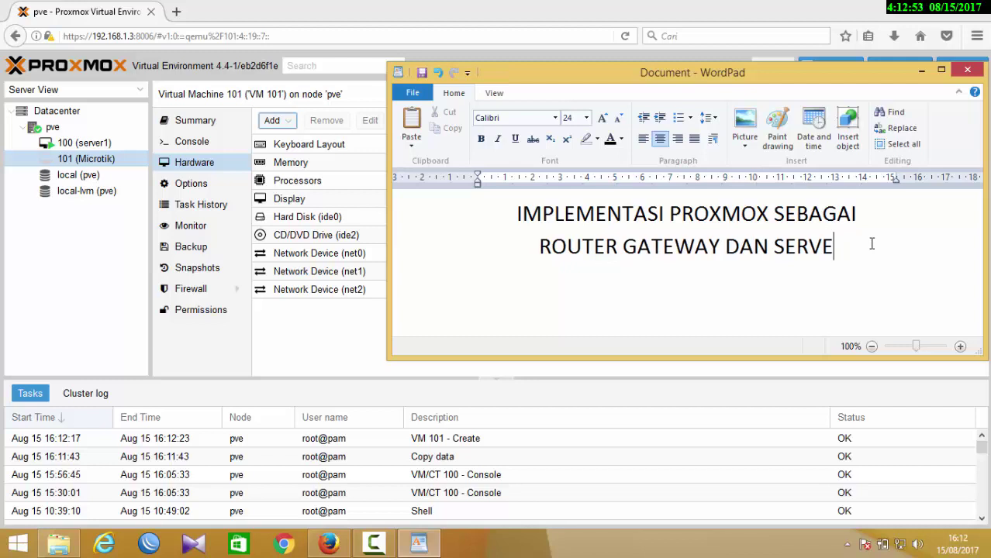
pyautogui.write('R')
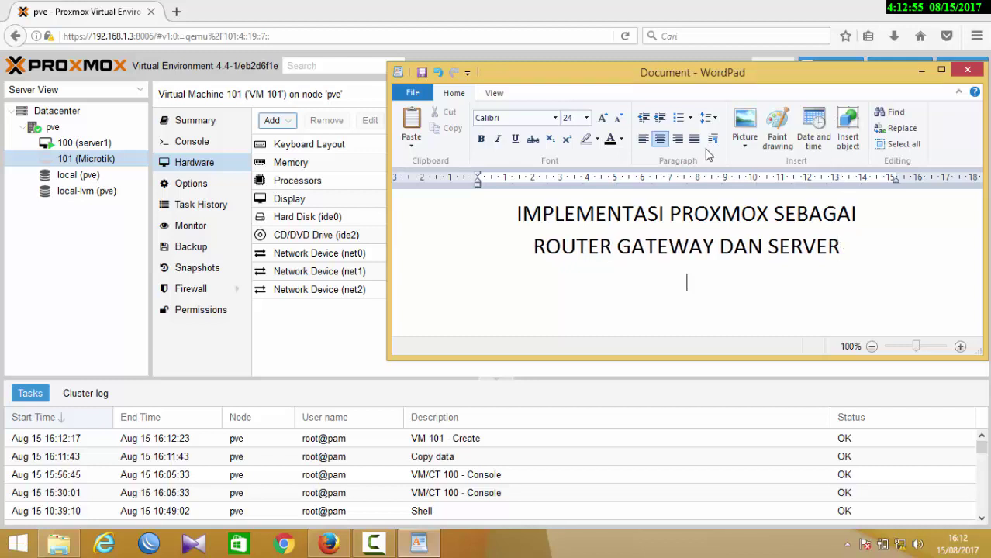
# - Type left-aligned lines mapping vmbr0 to ether1, vmbr1 to ether2 (server), and vmbr2 to ether3
pyautogui.click(642, 139)
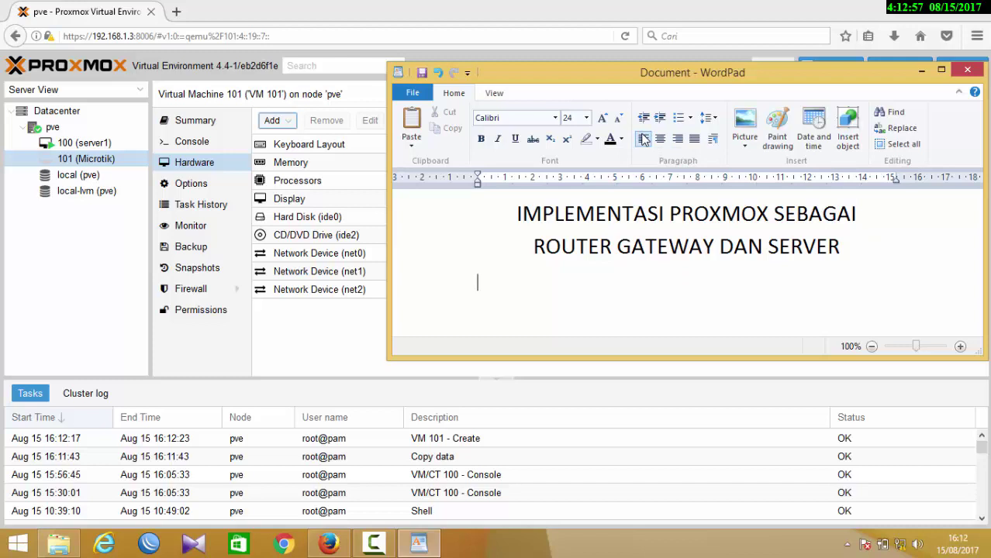
pyautogui.write('vmbr0')
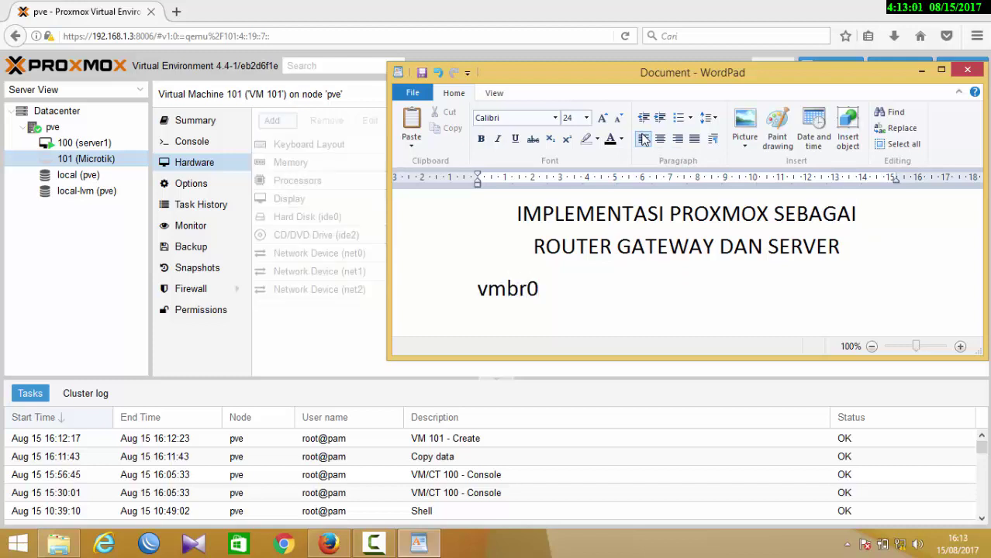
pyautogui.write('----ethe1')
pyautogui.press('BackSpace')
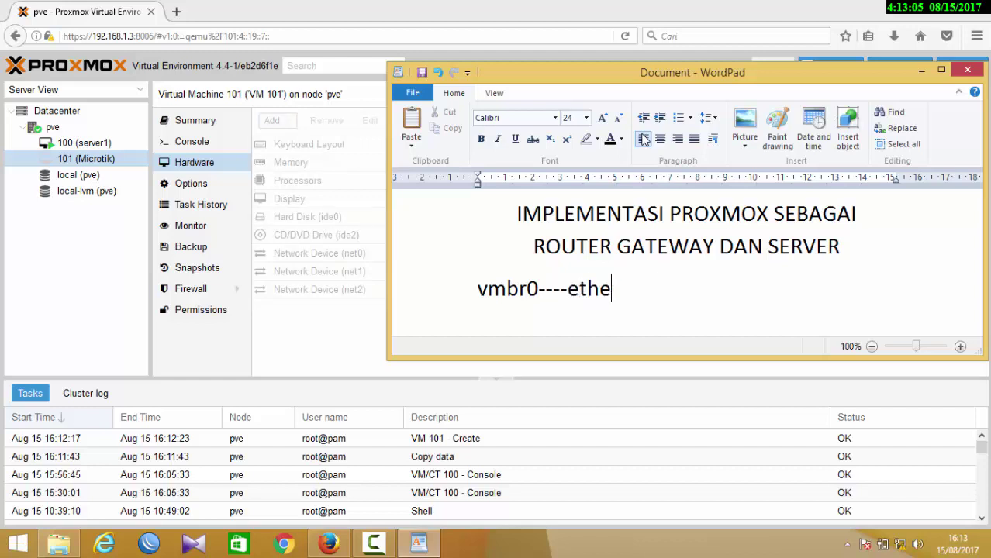
pyautogui.write('r1')
pyautogui.press('Return')
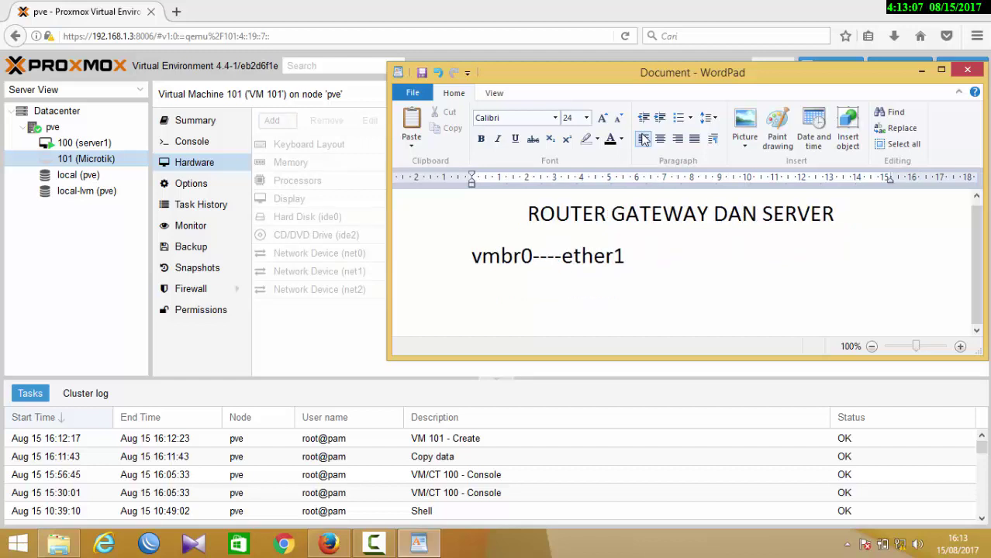
pyautogui.write('vmbr1')
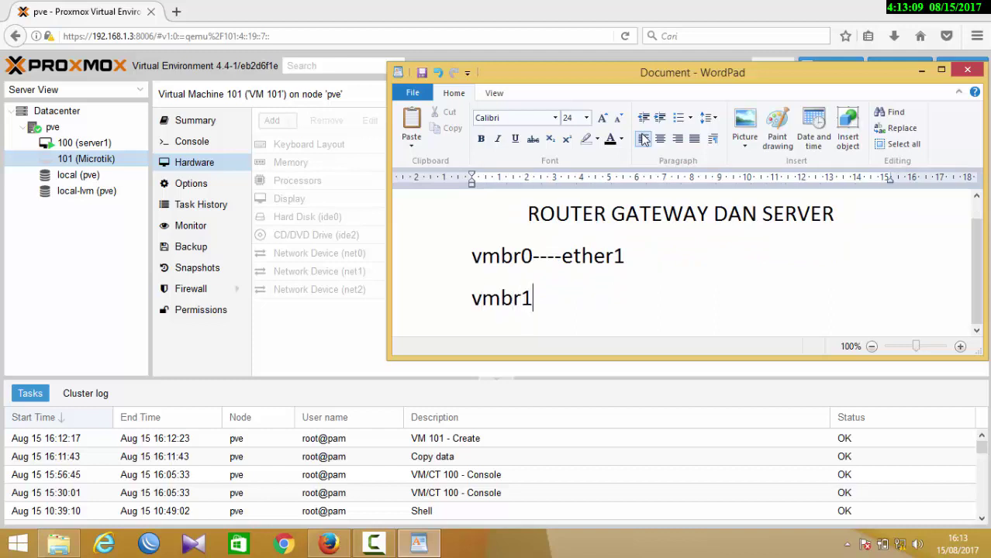
pyautogui.write('-----ether1')
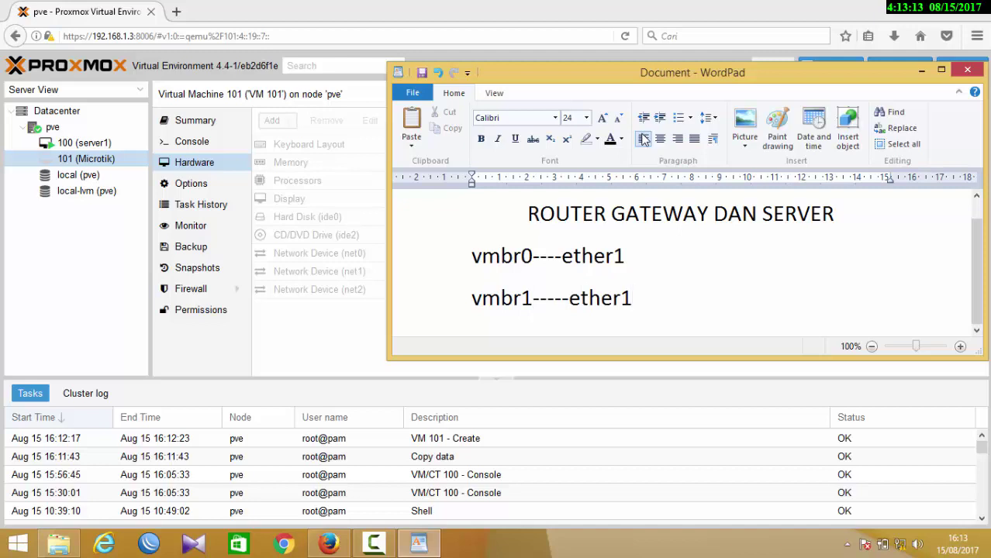
pyautogui.press('Return')
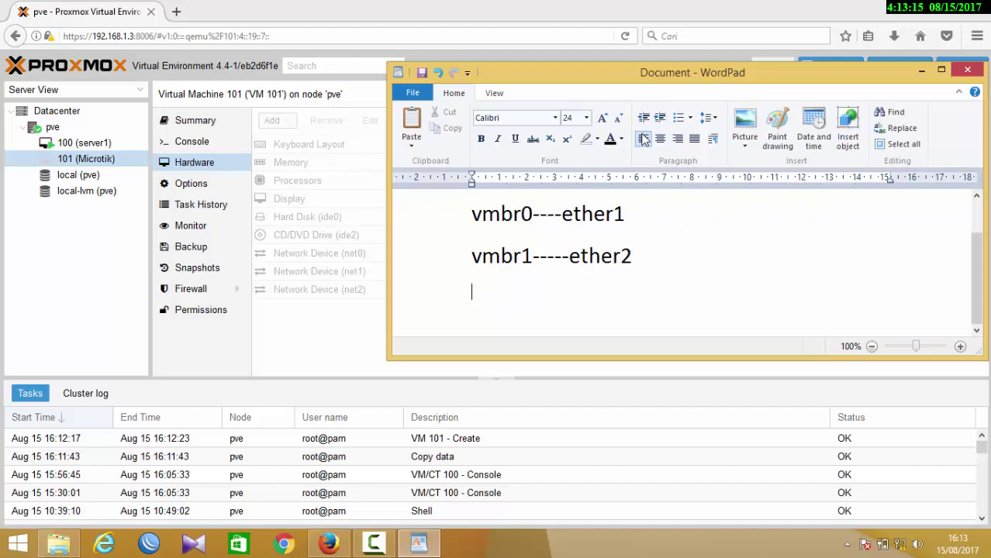
pyautogui.write('vmbr')
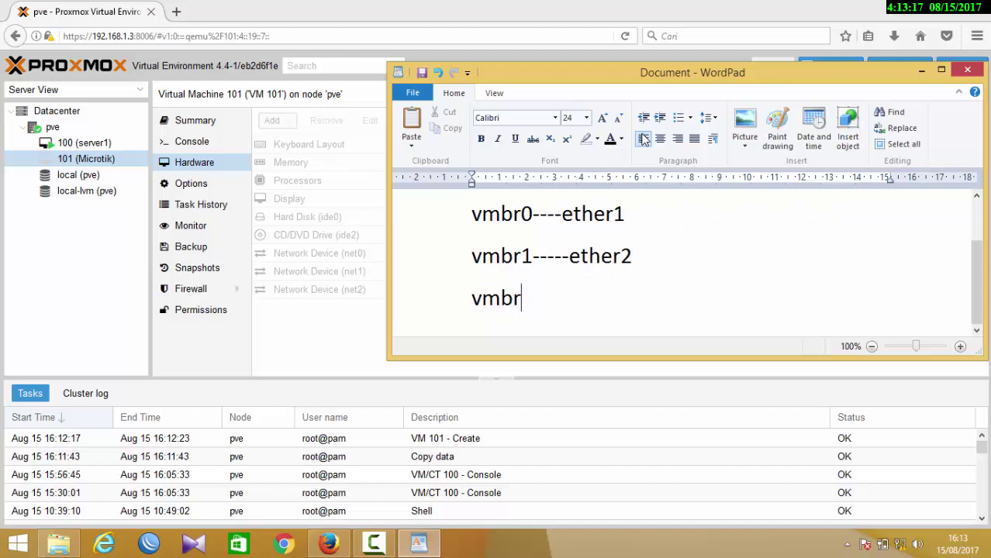
pyautogui.write('2-----ethe')
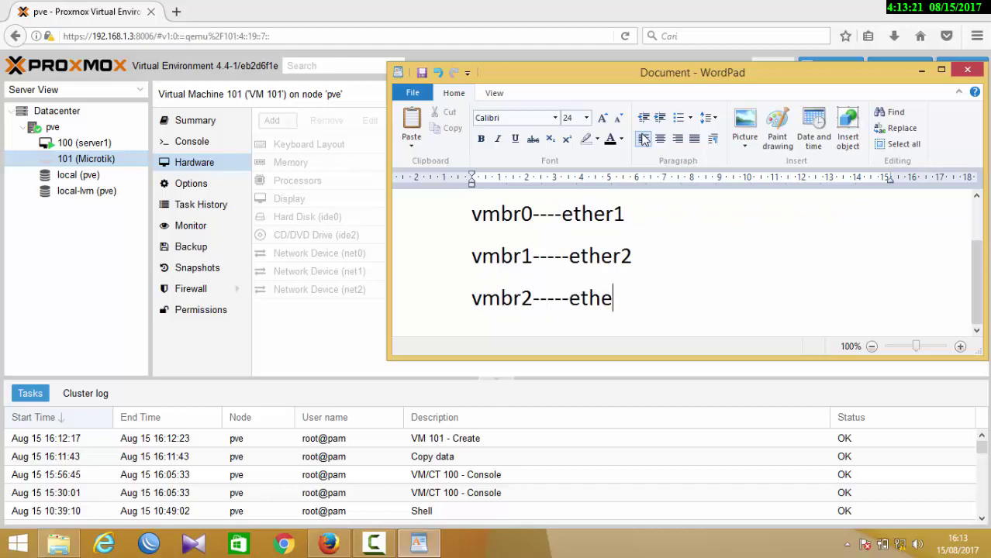
pyautogui.write('r3')
pyautogui.write('nternet')
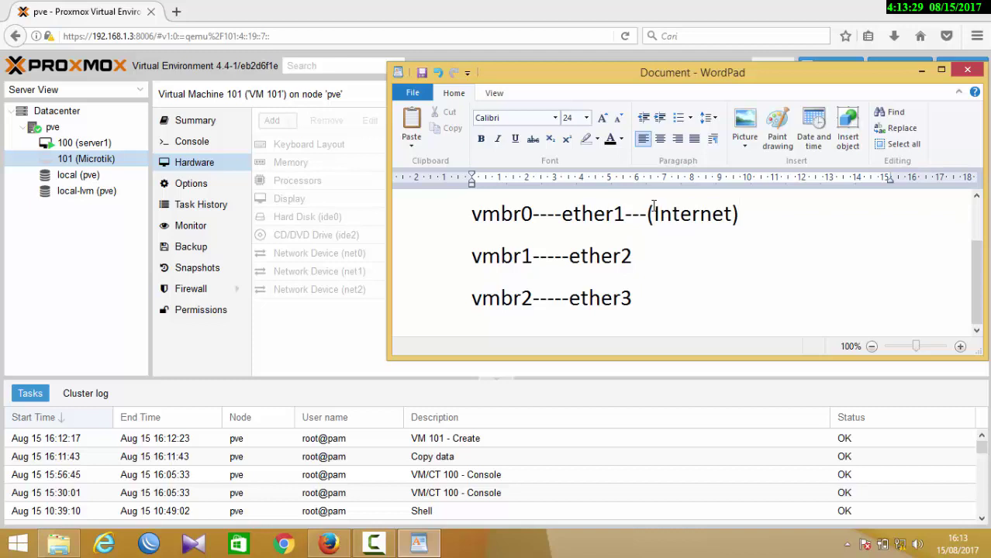
pyautogui.click(641, 258)
pyautogui.write('---(server')
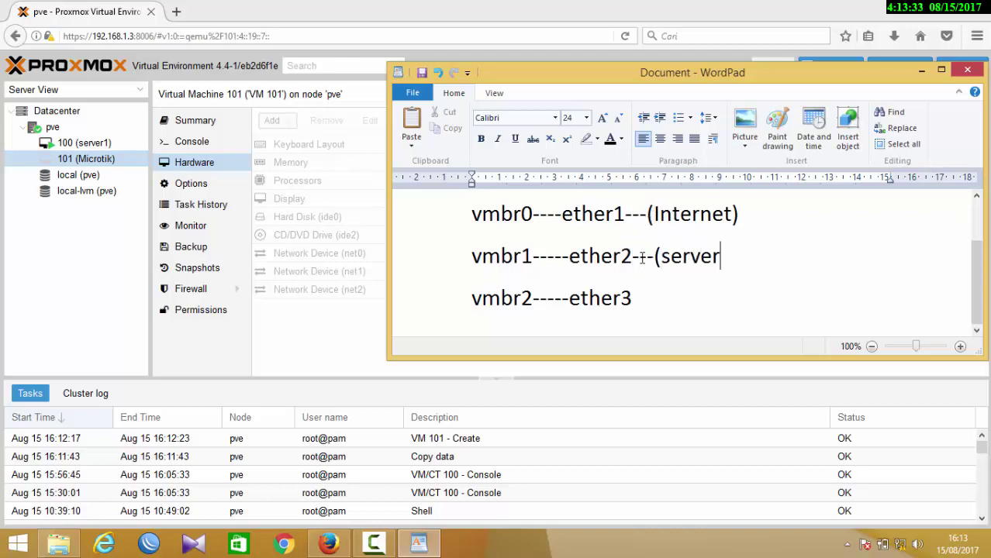
pyautogui.write(')local)')
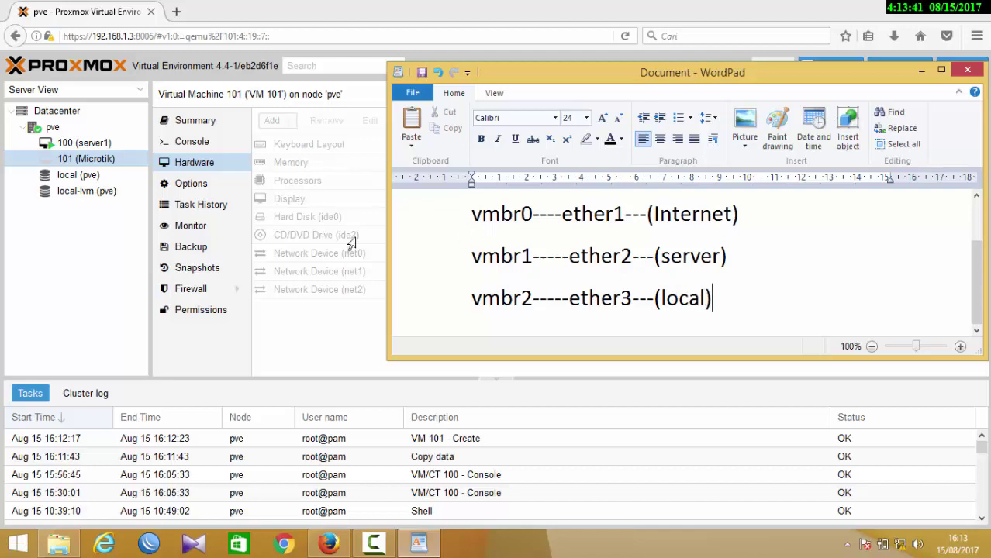
# - Change server1's net0 network device to bridge vmbr1, then show the Microtik VM's hardware
pyautogui.click(99, 150)
pyautogui.click(99, 147)
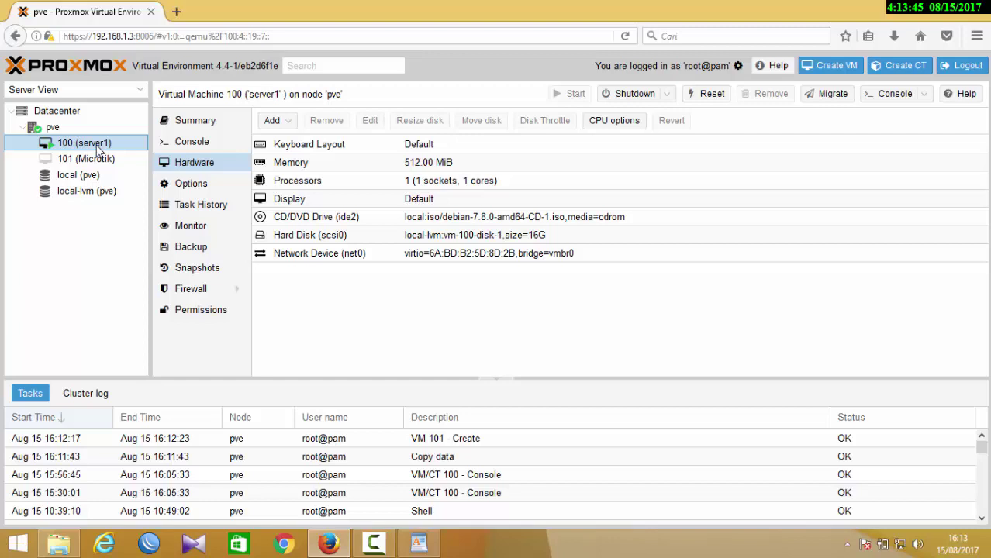
pyautogui.click(262, 256)
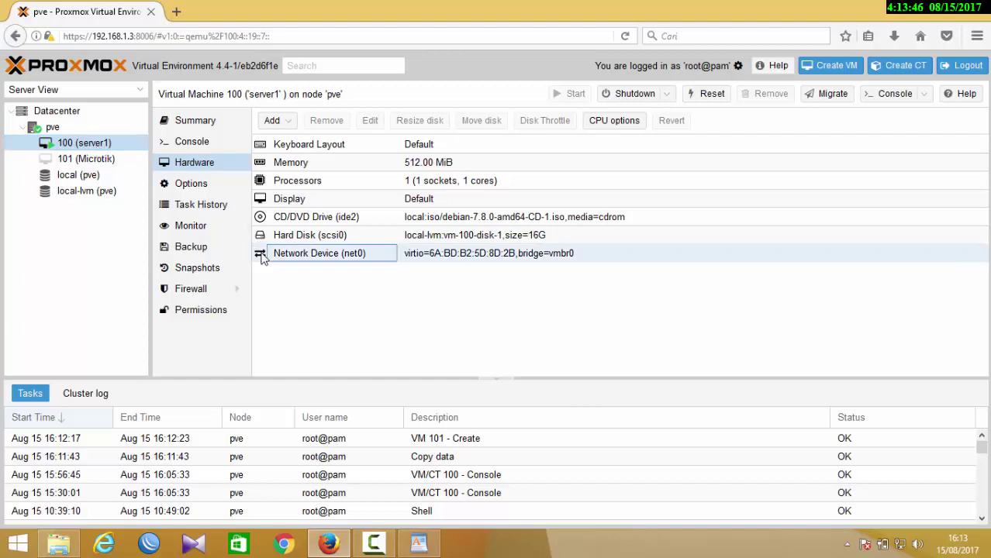
pyautogui.click(289, 127)
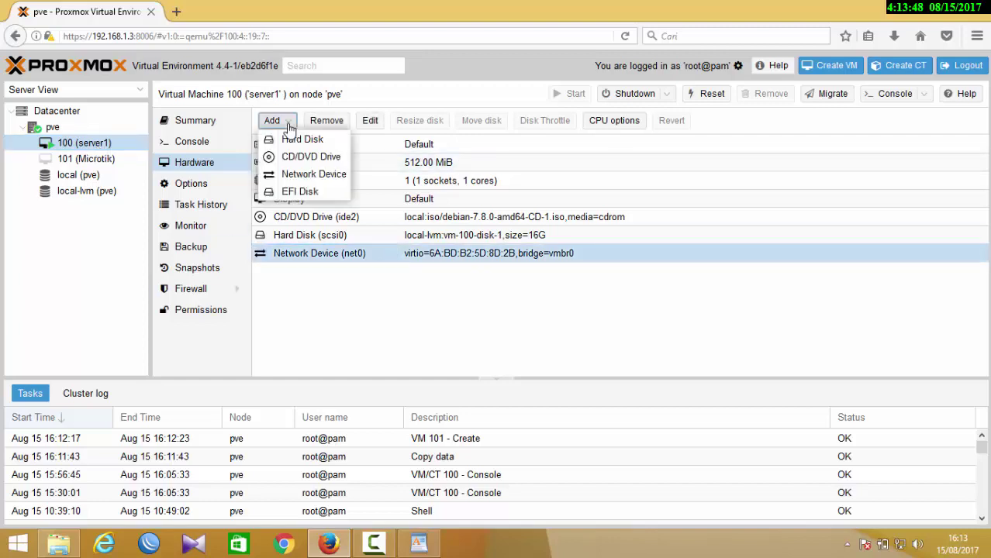
pyautogui.click(369, 124)
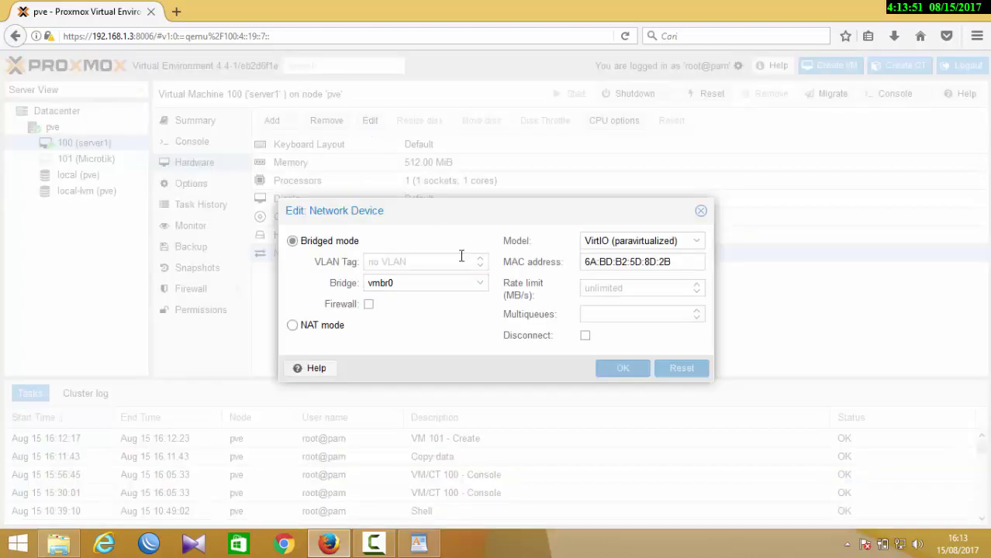
pyautogui.click(477, 283)
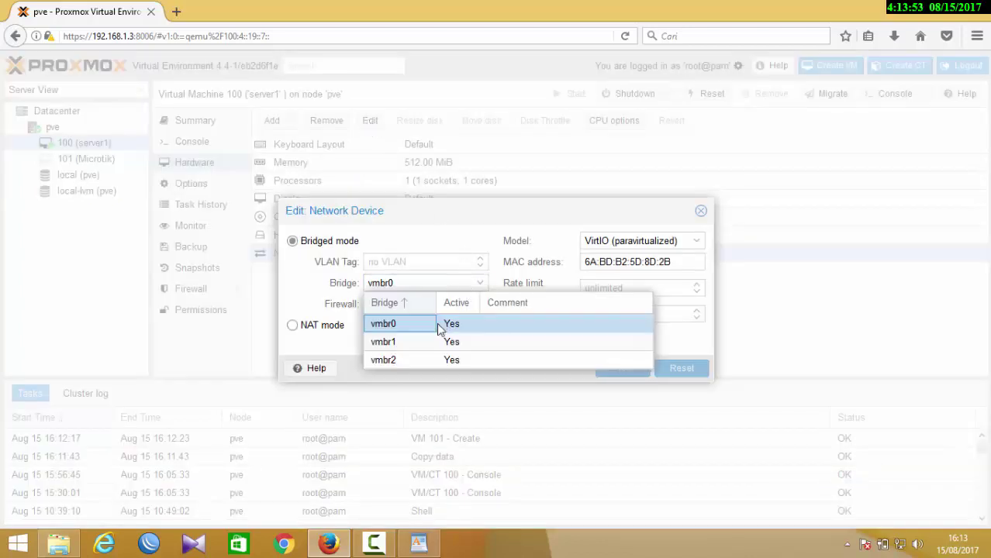
pyautogui.click(417, 344)
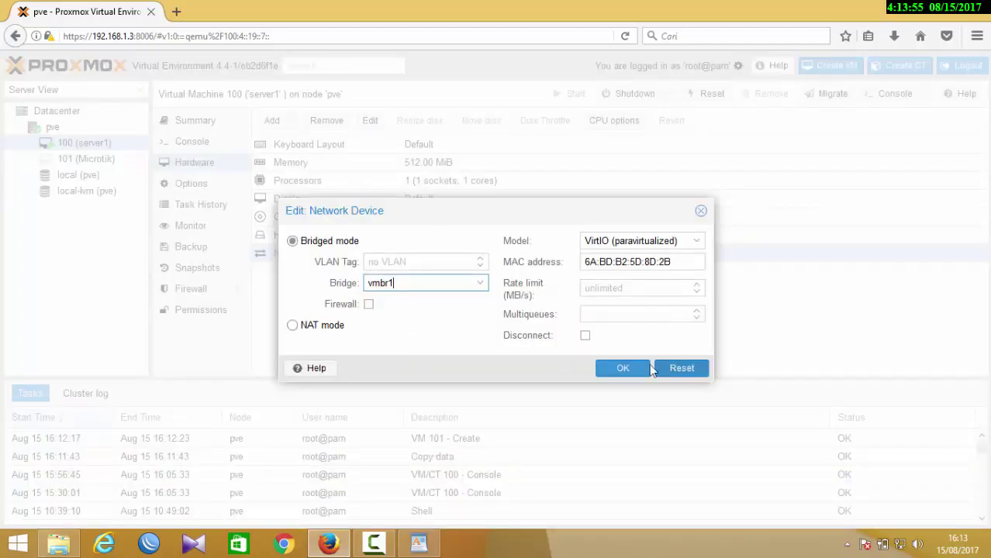
pyautogui.click(637, 369)
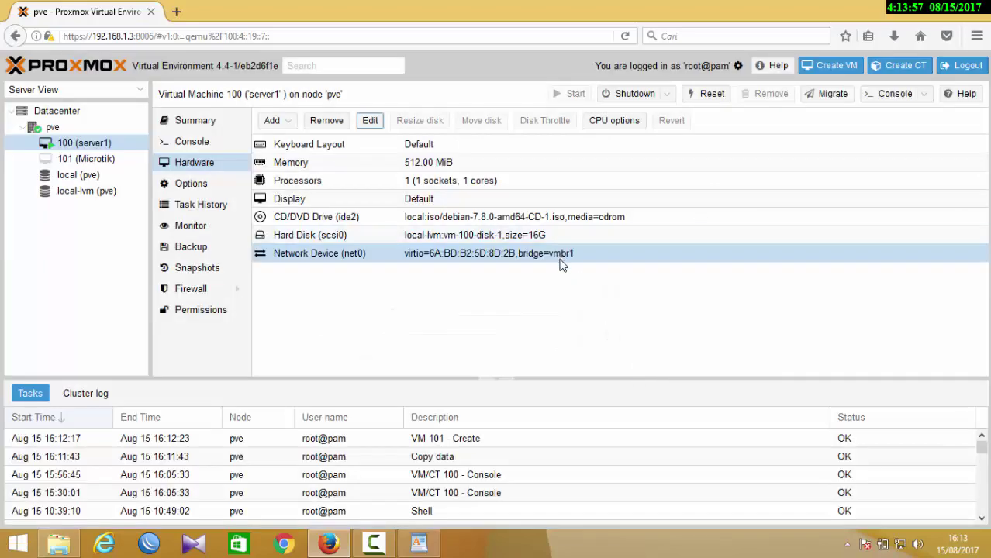
pyautogui.click(102, 162)
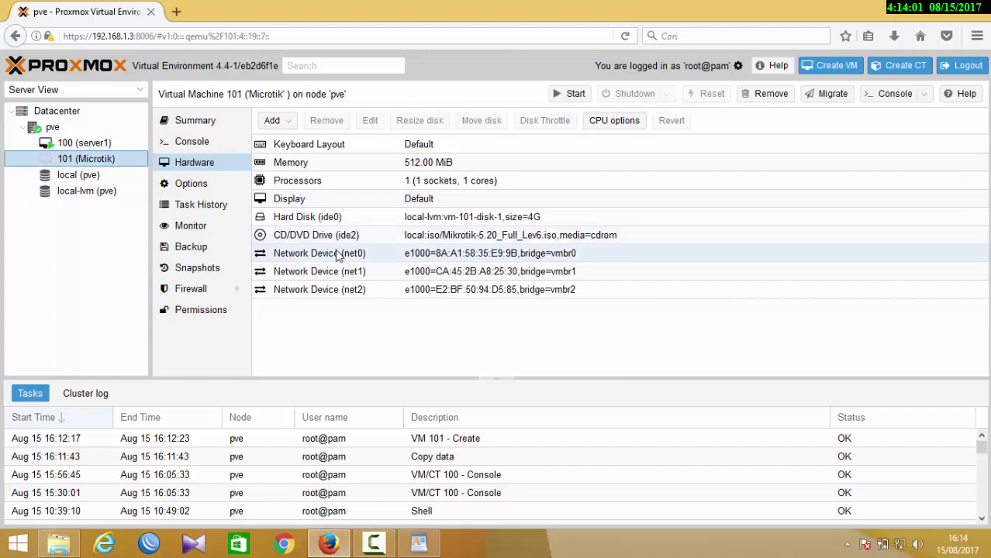
# - Stop VM 100 (server1) from its context menu, then open VM 101 (Microtik)'s console
pyautogui.click(99, 144)
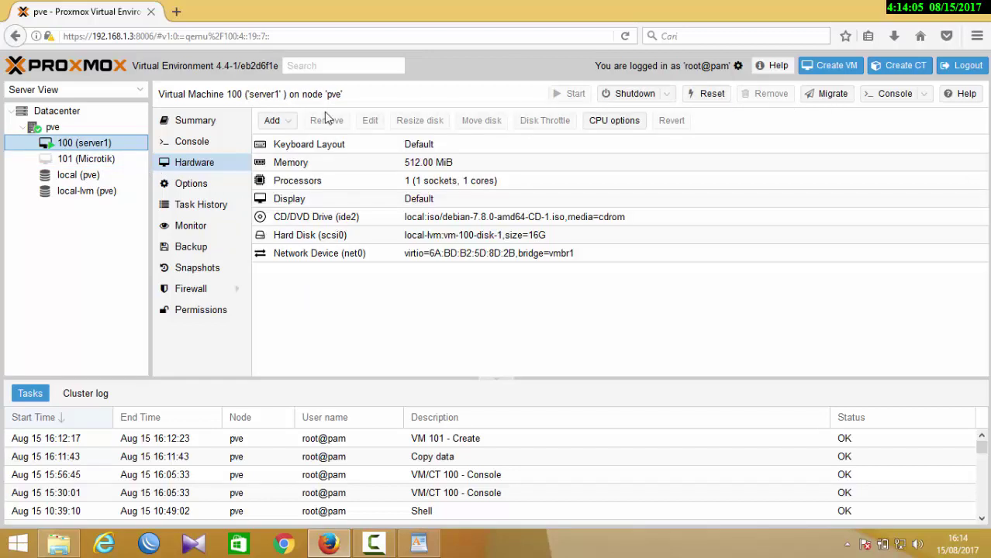
pyautogui.rightClick(99, 145)
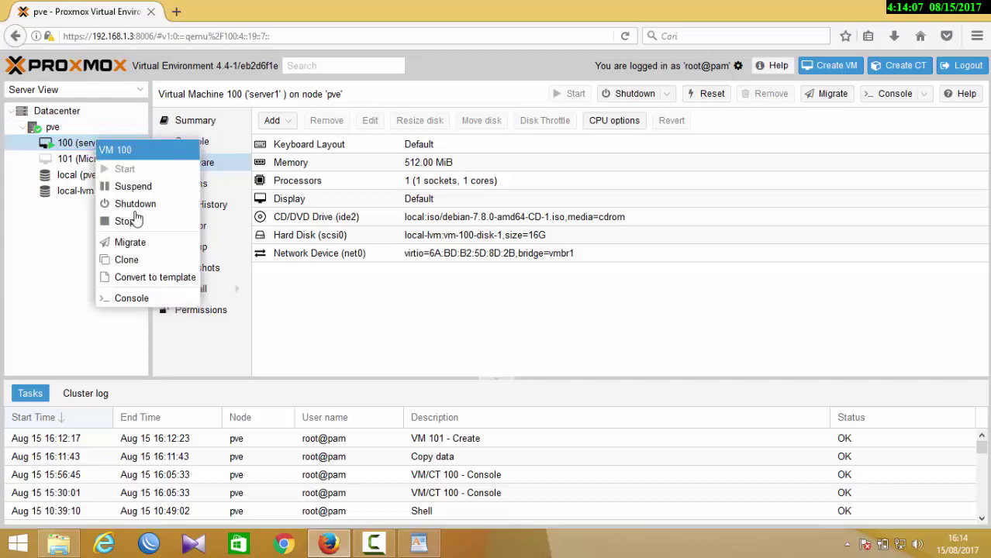
pyautogui.click(131, 222)
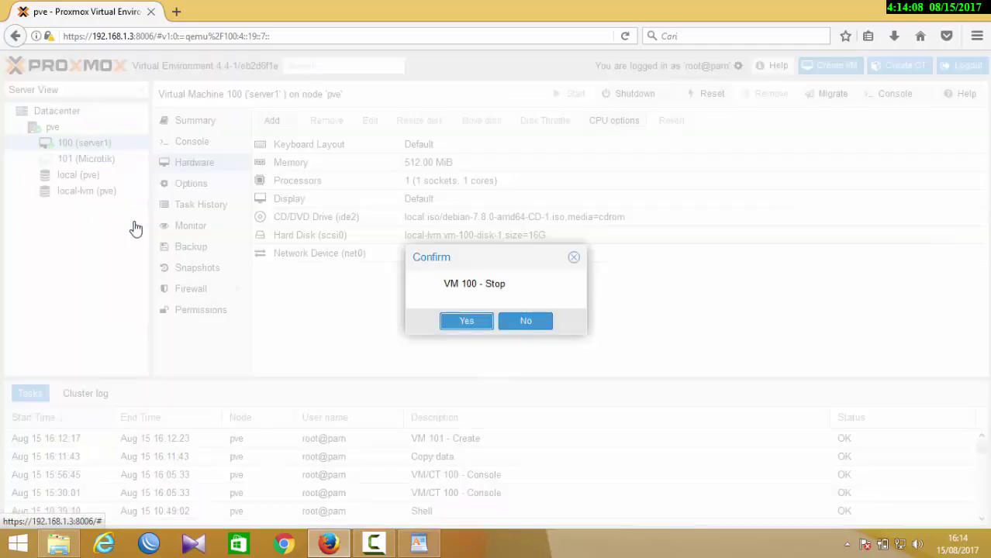
pyautogui.click(457, 321)
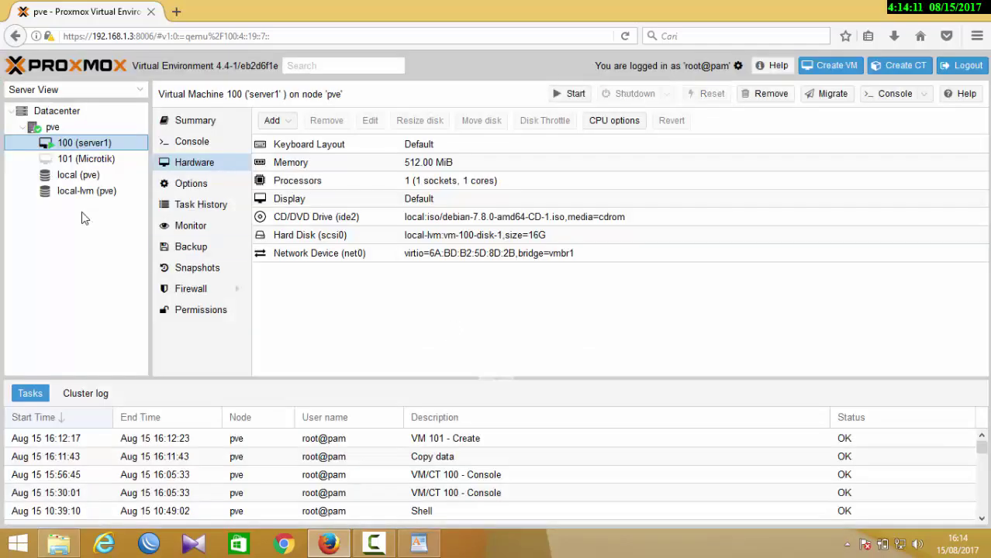
pyautogui.click(75, 158)
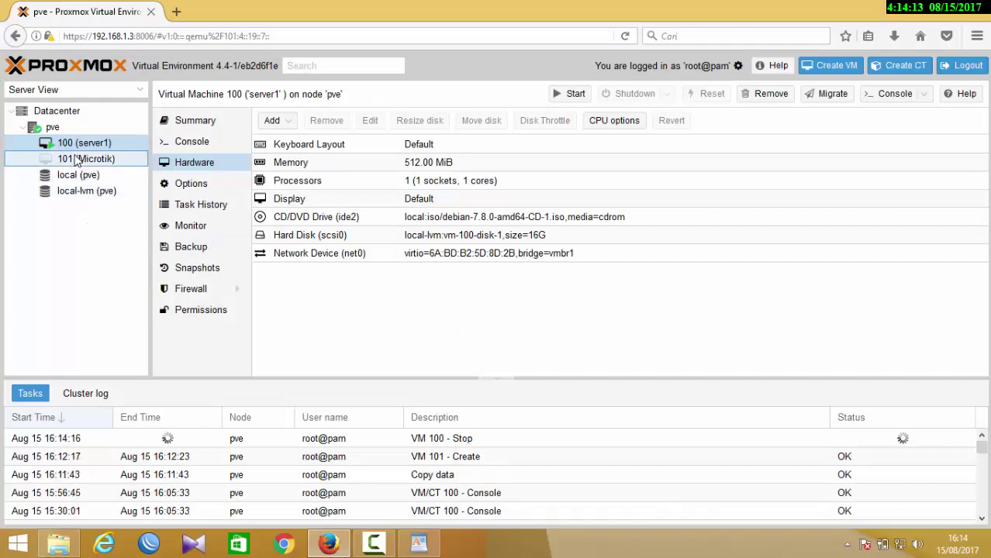
pyautogui.click(895, 94)
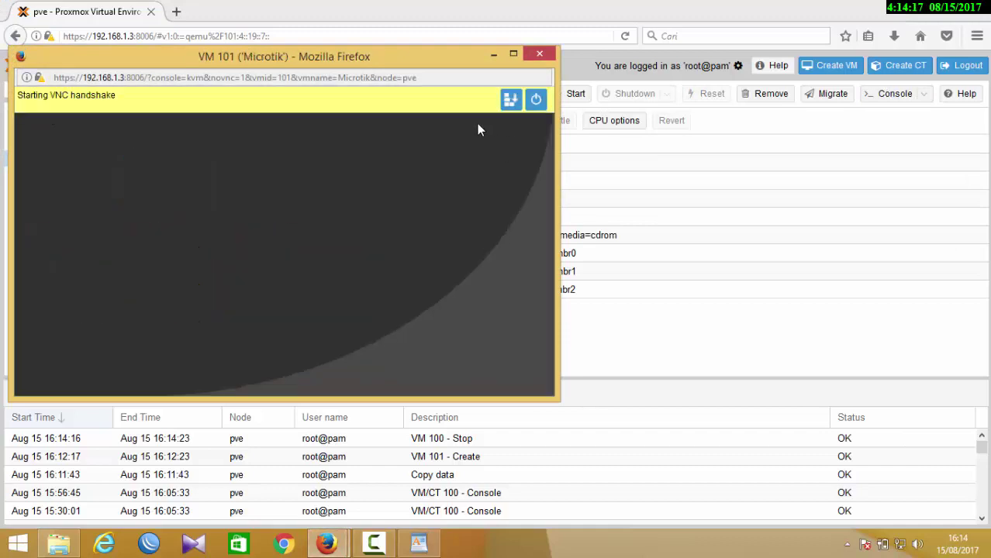
# - Start VM 101, select all RouterOS packages, install answering yes twice, and reboot
pyautogui.click(536, 100)
pyautogui.click(484, 162)
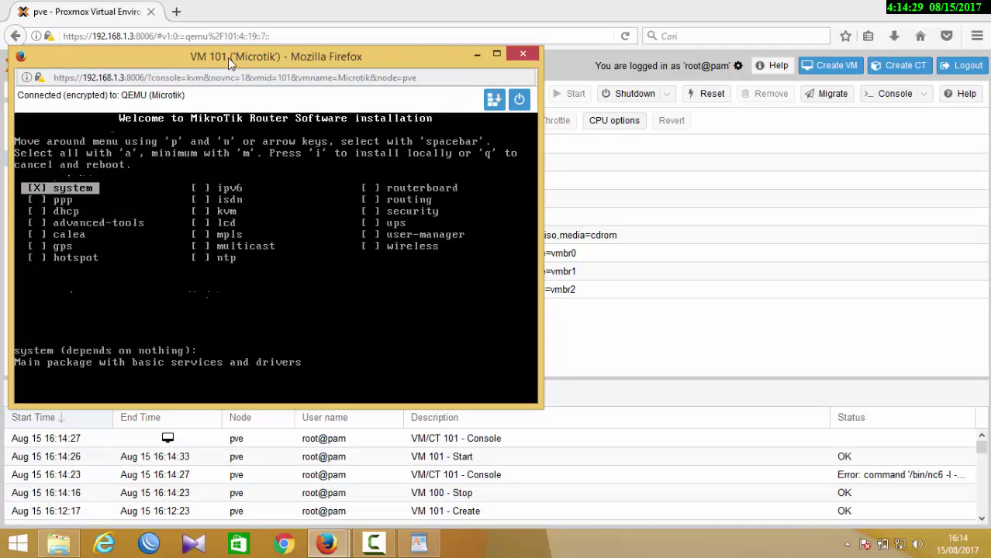
pyautogui.moveTo(226, 56); pyautogui.dragTo(427, 79)
pyautogui.press('a')
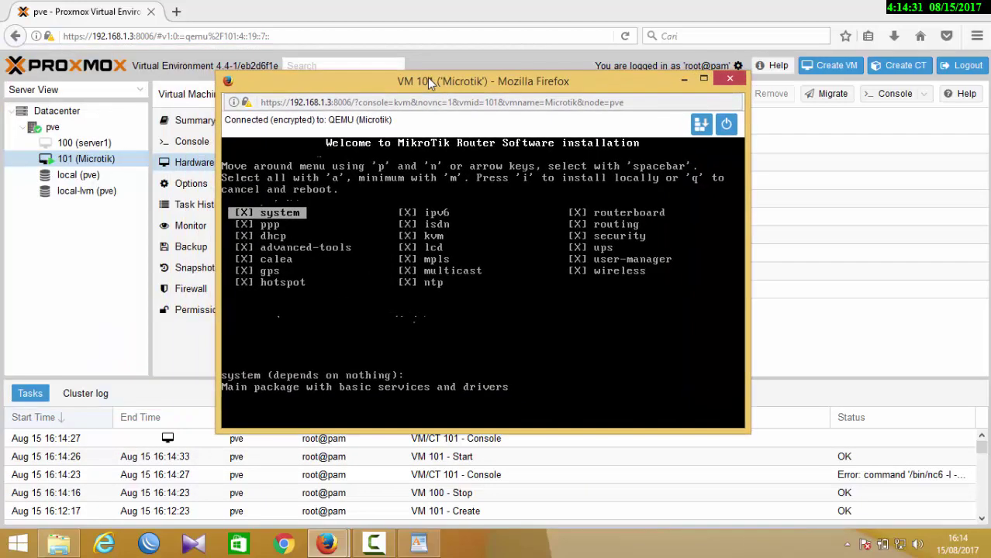
pyautogui.write('i')
pyautogui.write('y')
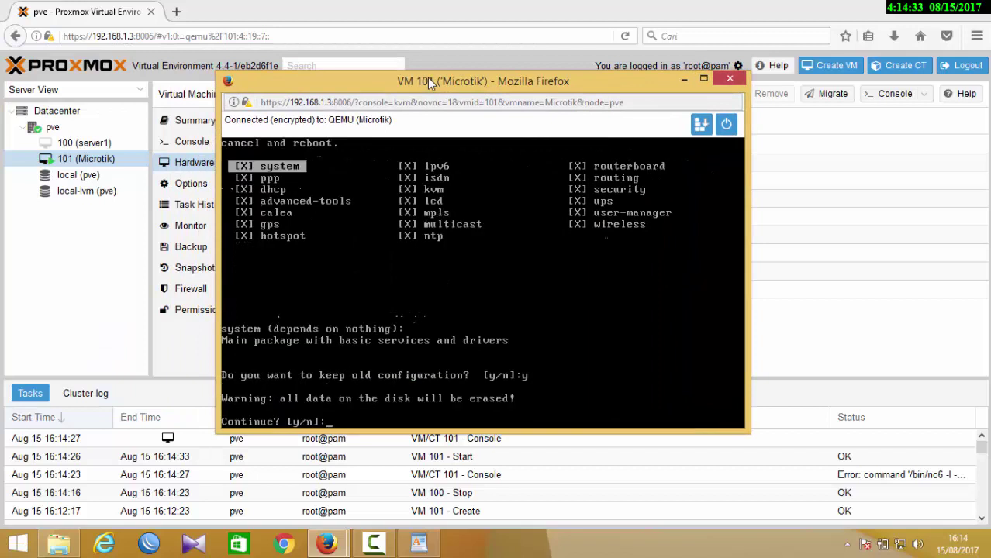
pyautogui.write('y')
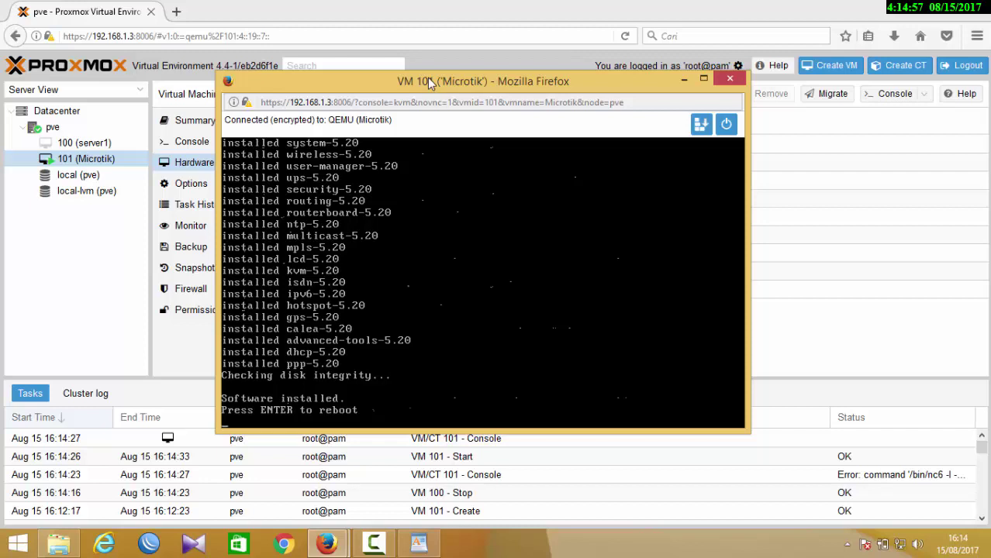
pyautogui.press('Return')
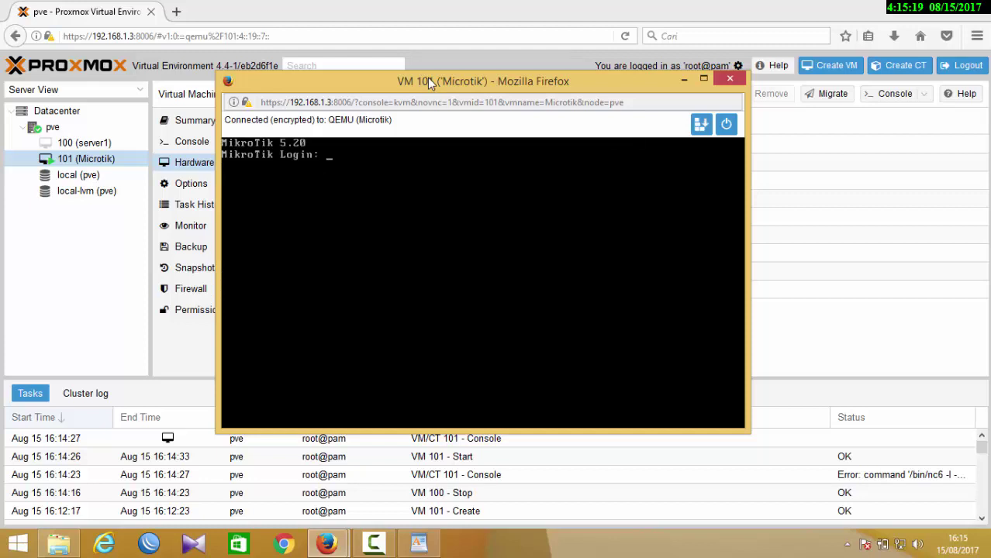
# - Log in with the default admin account and add 192.168.1.254/24 on interface ether1
pyautogui.write('admin')
pyautogui.press('Return')
pyautogui.press('Return')
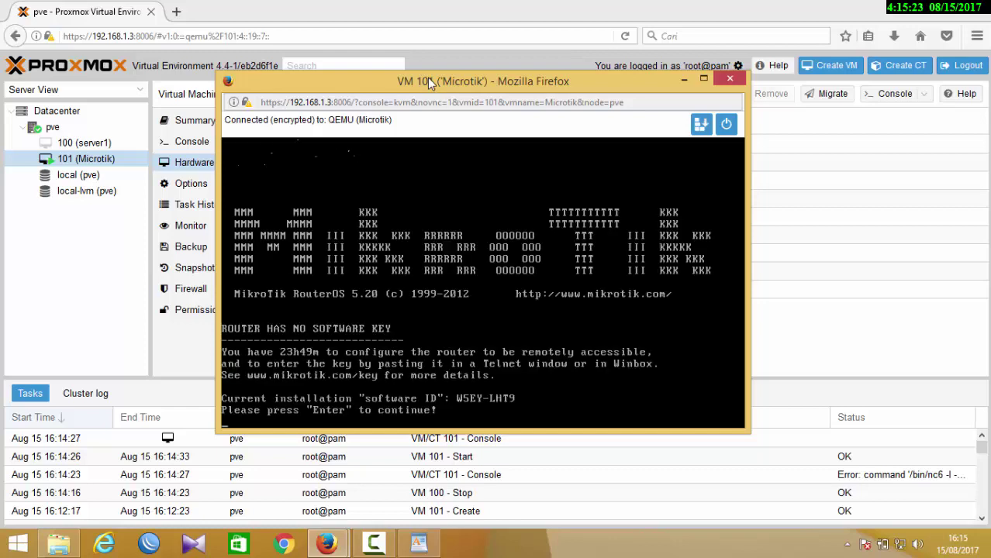
pyautogui.press('Return')
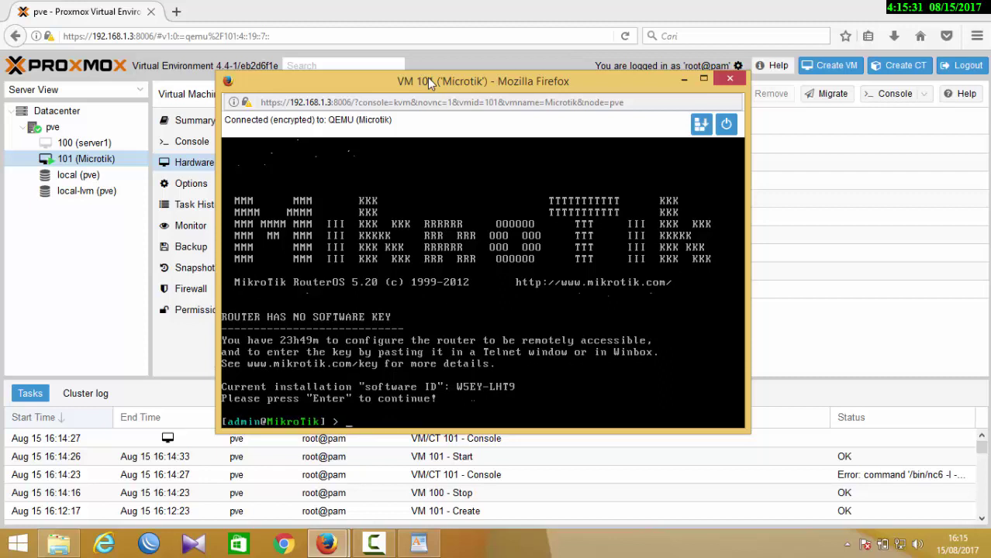
pyautogui.write('p address add add')
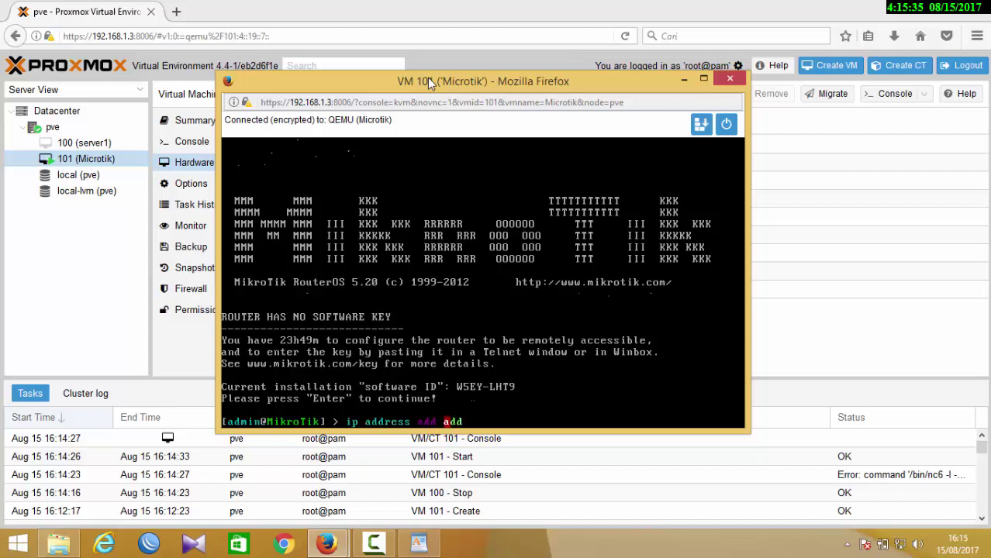
pyautogui.press('Tab')
pyautogui.write('192.168.1.')
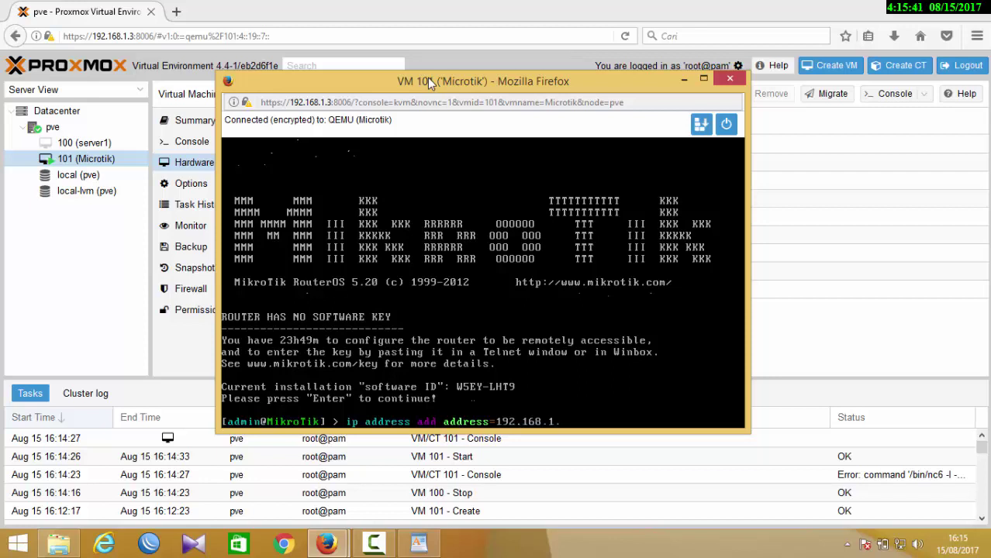
pyautogui.write('5')
pyautogui.press('BackSpace')
pyautogui.write('254/24 interface=eth')
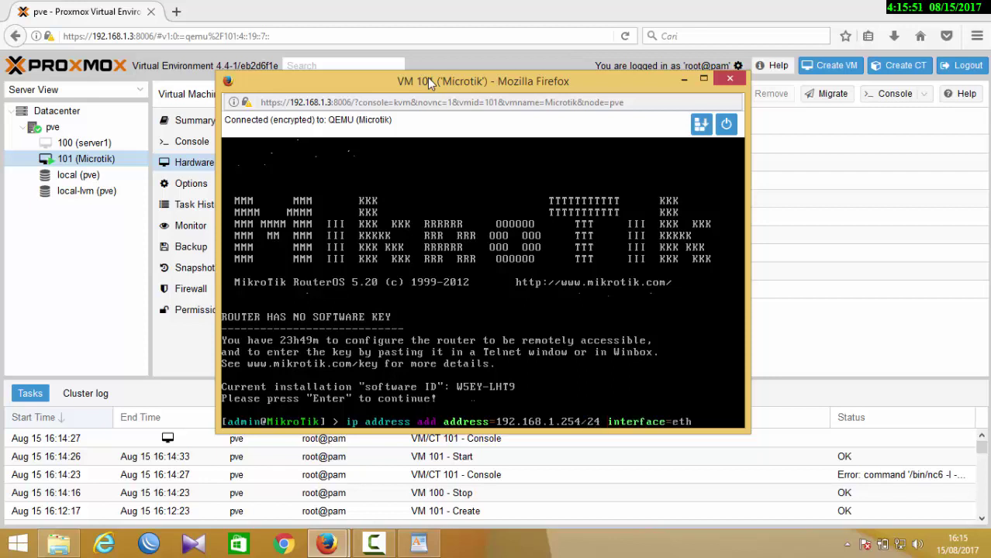
pyautogui.write('er1')
pyautogui.press('Return')
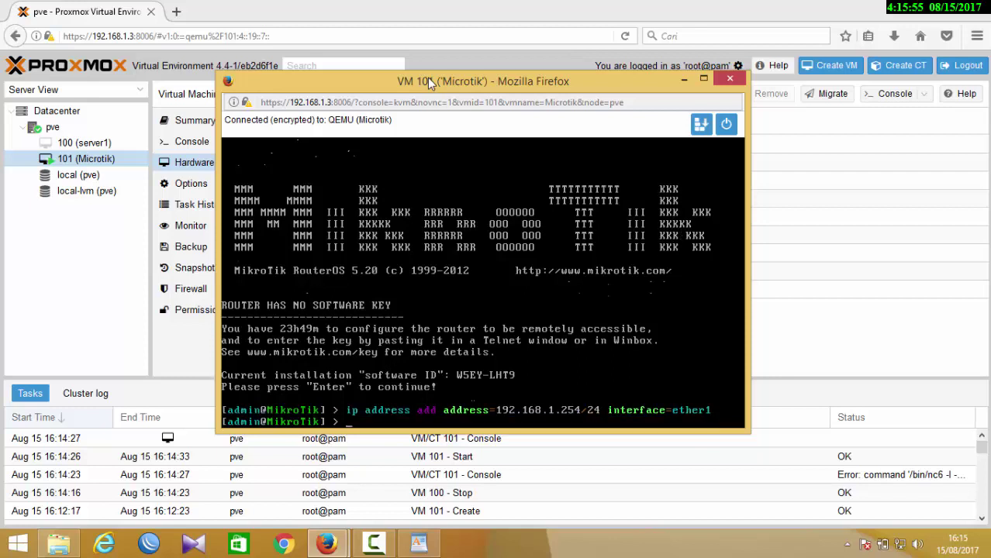
pyautogui.write('ip')
# - Open the pve node's shell and start typing pico /etc/network/interfaces
pyautogui.click(80, 287)
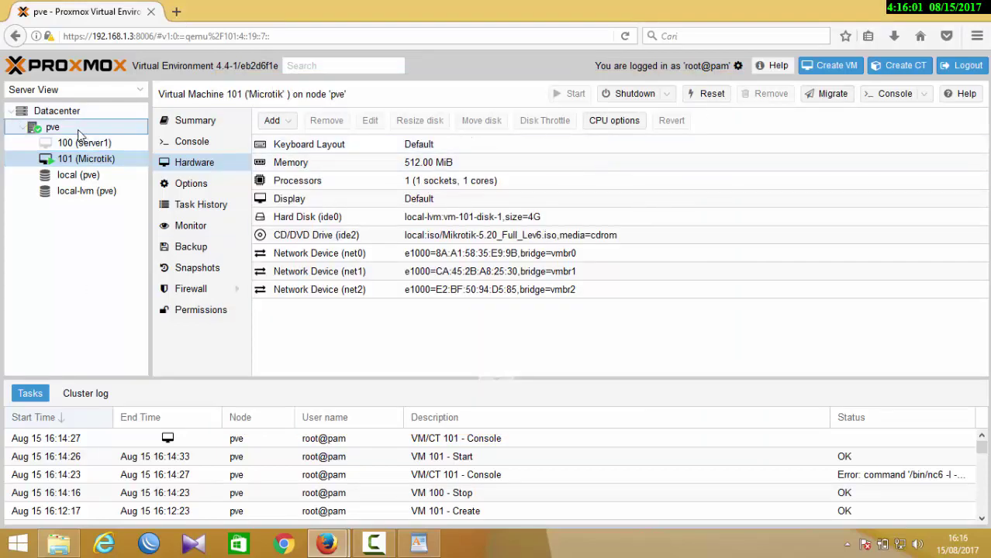
pyautogui.click(51, 130)
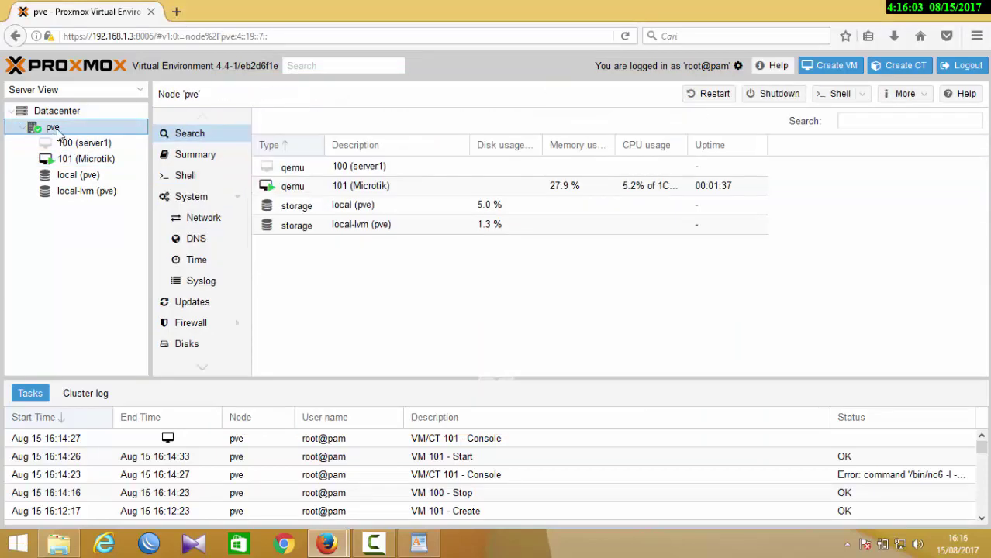
pyautogui.click(834, 94)
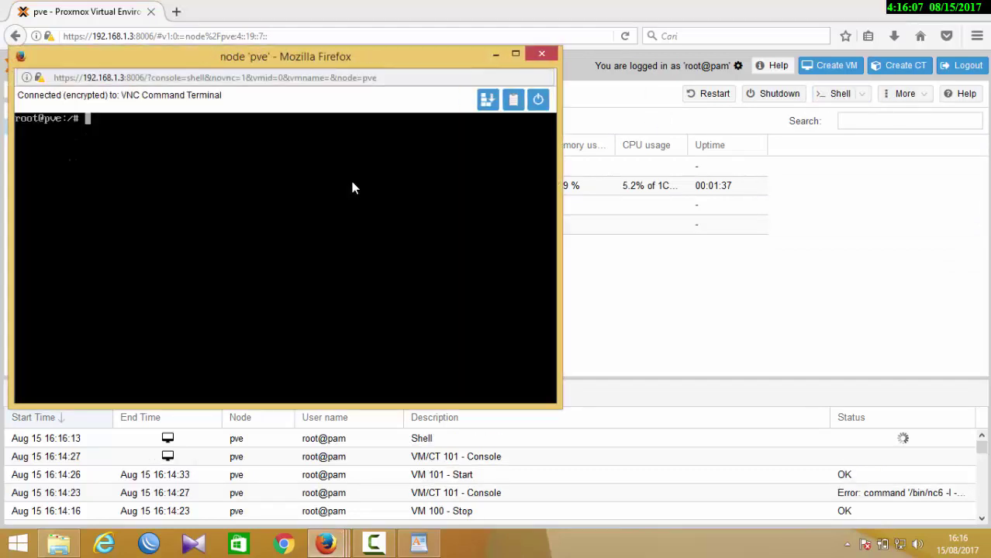
pyautogui.write('p')
pyautogui.moveTo(197, 61); pyautogui.dragTo(369, 136)
pyautogui.write('i')
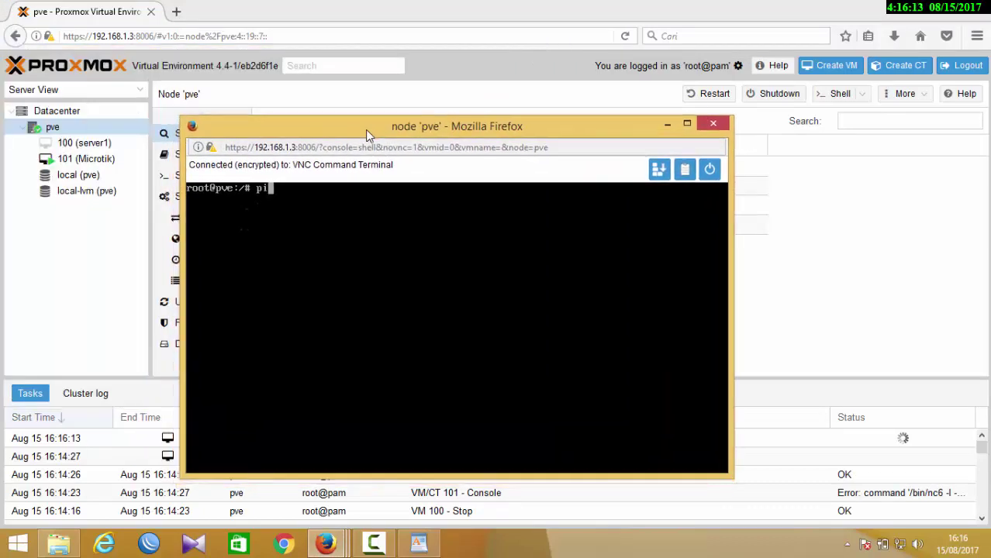
pyautogui.write('ng')
pyautogui.press('BackSpace')
pyautogui.press('BackSpace')
pyautogui.press('BackSpace')
pyautogui.press('BackSpace')
pyautogui.write('pico /etc/netwo')
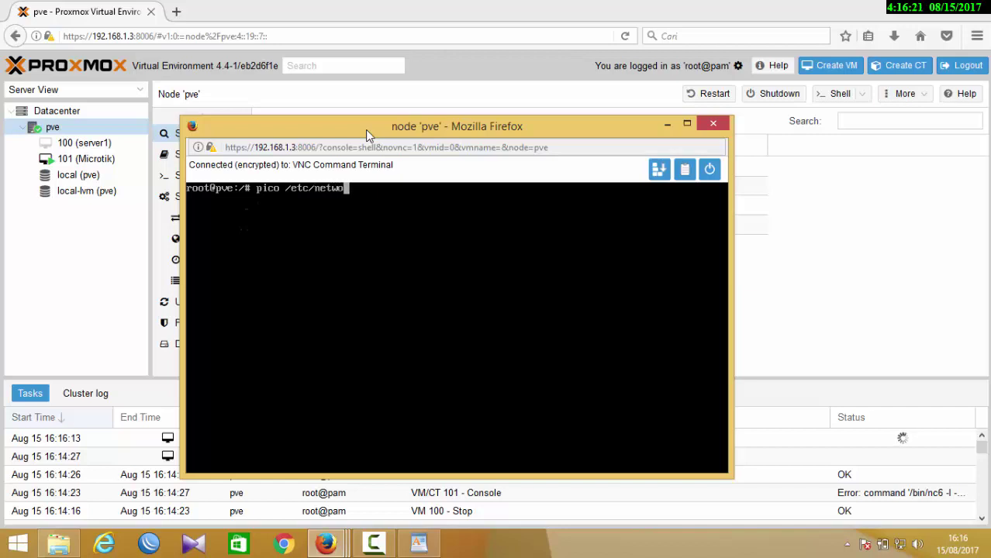
pyautogui.write('rk/inter')
# - Open /etc/network/interfaces in pico and highlight the vmbr0, vmbr1 address and bridge_ports lines
pyautogui.press('Tab')
pyautogui.press('Return')
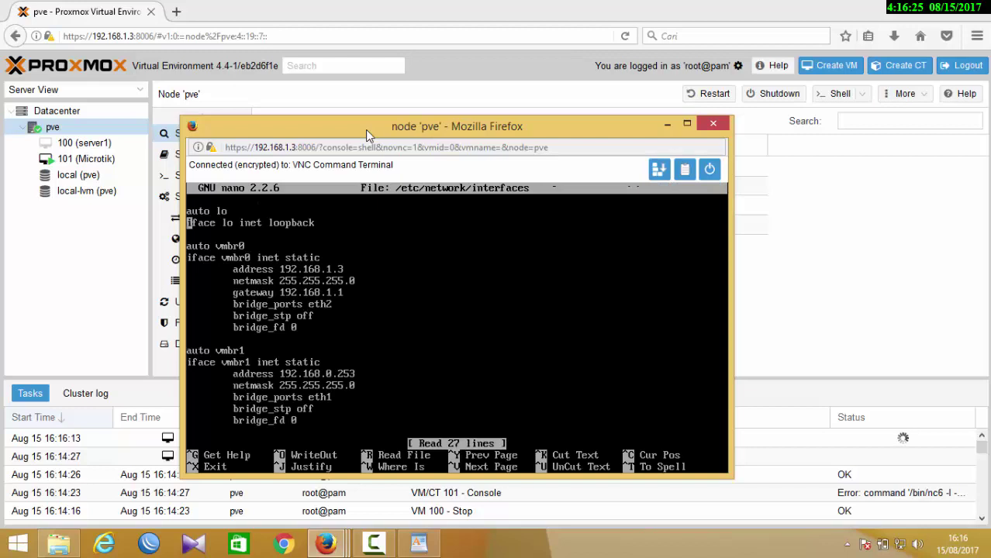
pyautogui.press('Down')
pyautogui.press('Down')
pyautogui.press('Down')
pyautogui.press('Down')
pyautogui.moveTo(361, 386); pyautogui.dragTo(186, 349)
pyautogui.click(183, 350)
pyautogui.moveTo(380, 281); pyautogui.dragTo(200, 257)
pyautogui.moveTo(378, 304); pyautogui.dragTo(250, 304)
pyautogui.moveTo(341, 386); pyautogui.dragTo(267, 398)
# - Add 192.168.0.254/24 on ether2 in the MikroTik console, checking vmbr1 in the host's interfaces file
pyautogui.click(69, 328)
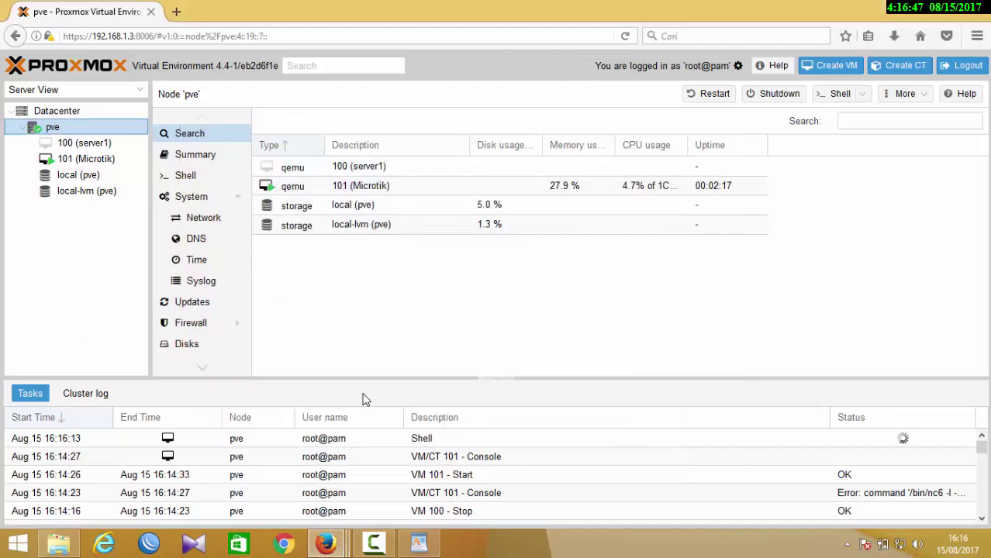
pyautogui.moveTo(338, 537)
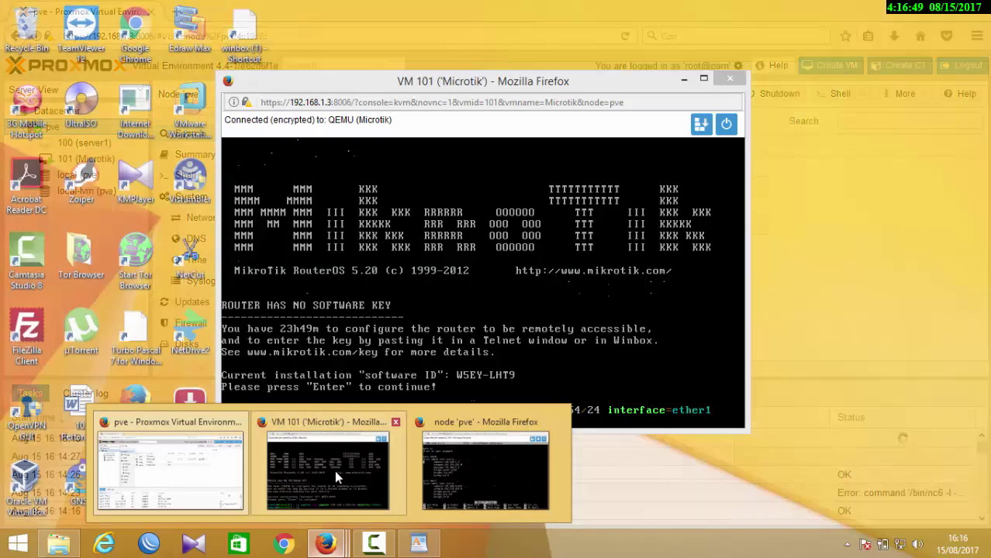
pyautogui.click(334, 470)
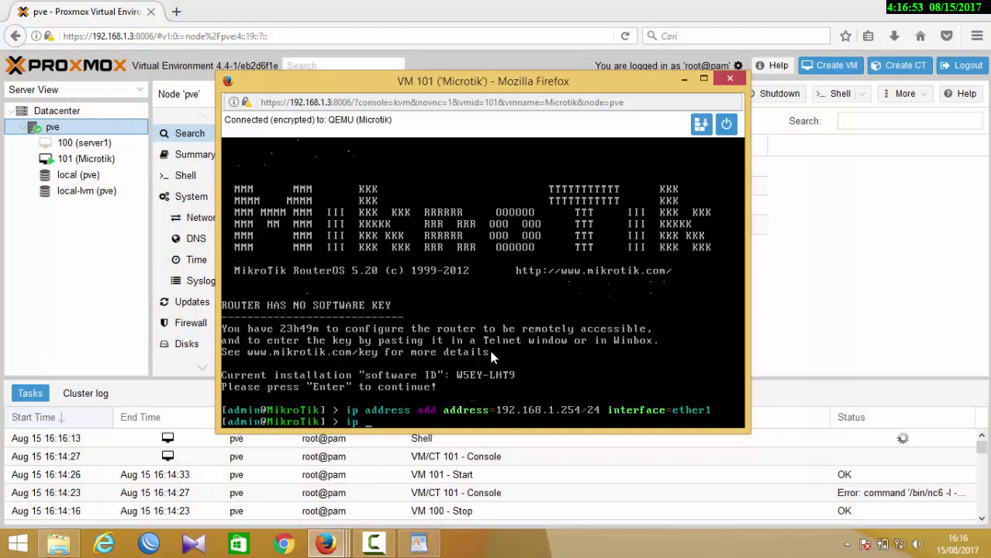
pyautogui.write('address add address=')
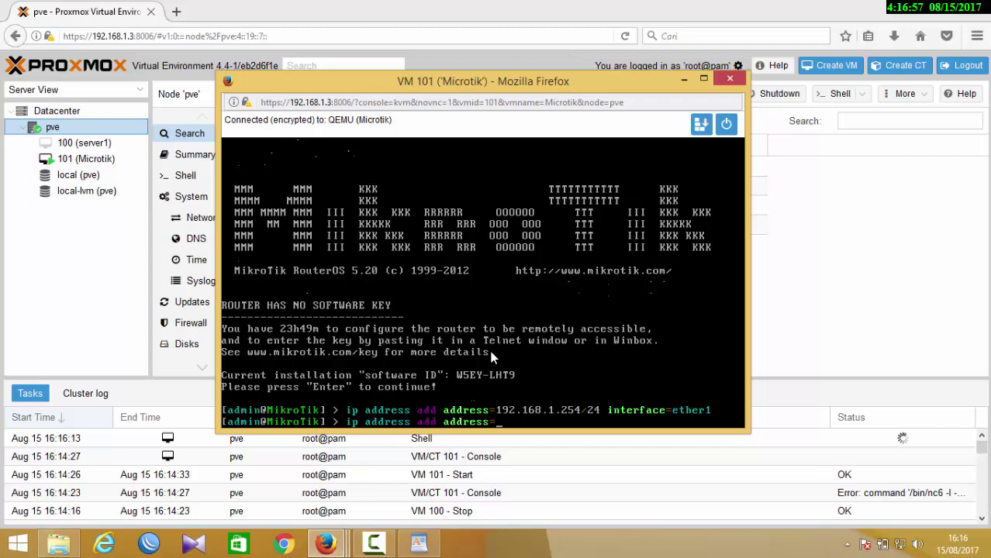
pyautogui.write('192.168.0.254')
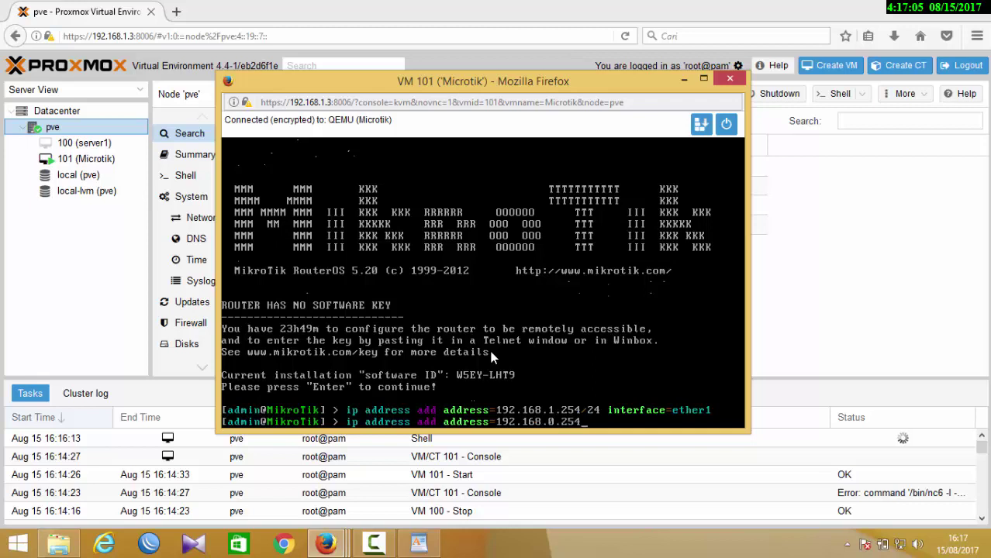
pyautogui.click(327, 545)
pyautogui.click(460, 481)
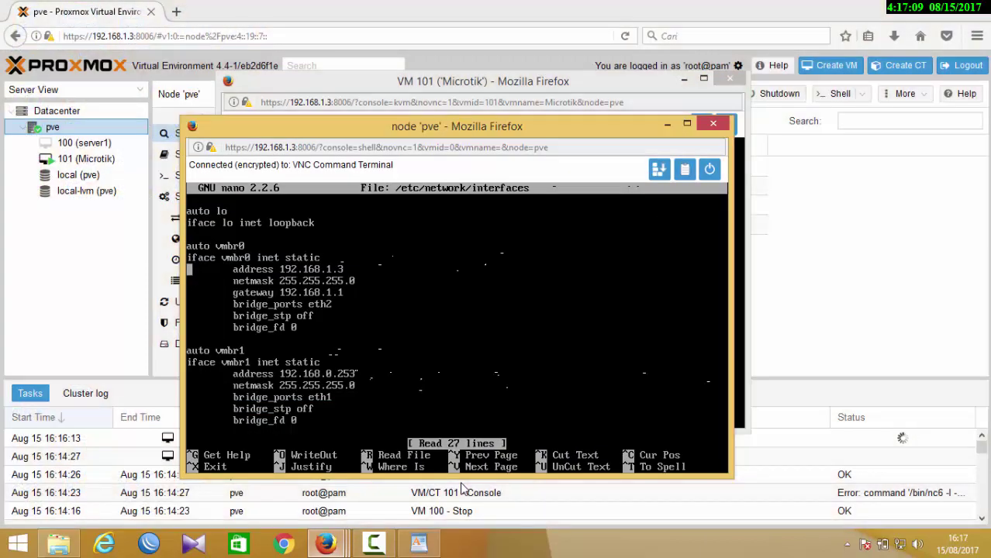
pyautogui.click(667, 124)
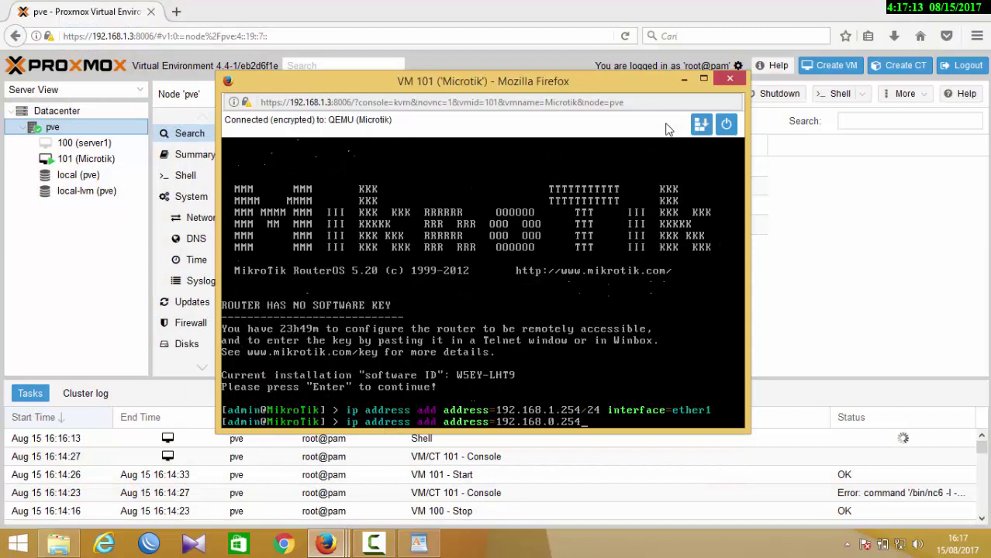
pyautogui.write('/24 interface=et')
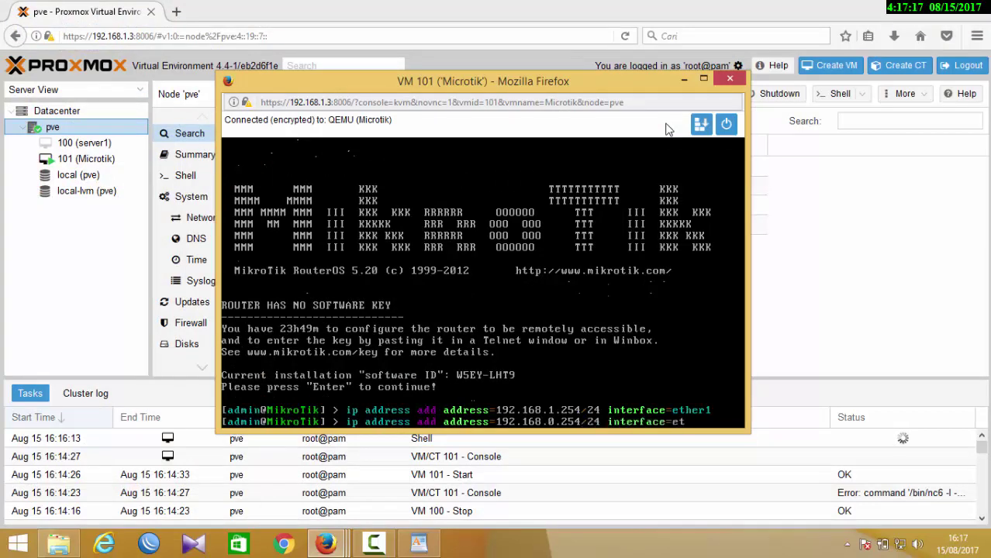
pyautogui.write('her2')
pyautogui.press('Return')
pyautogui.write('ip address ')
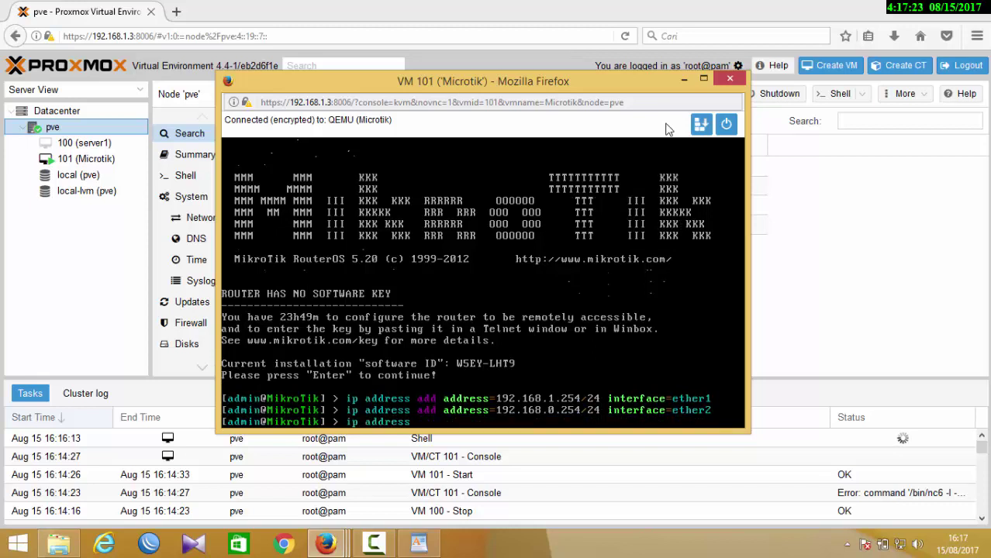
pyautogui.write('add')
# - Check vmbr2's 192.168.100.253 in the interfaces file, then add 192.168.100.254/24 on ether3
pyautogui.click(325, 543)
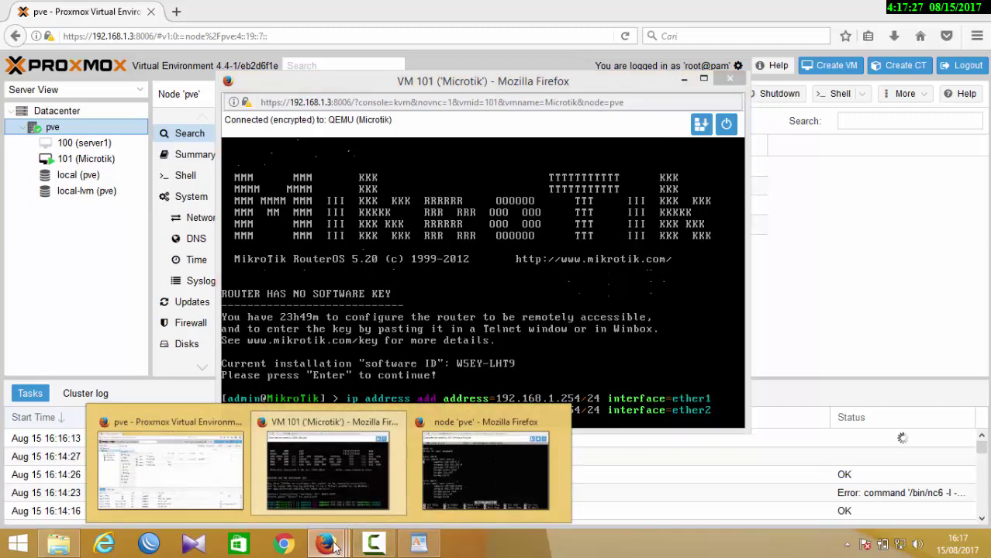
pyautogui.click(492, 462)
pyautogui.press('Down')
pyautogui.press('Down')
pyautogui.press('Down')
pyautogui.press('Down')
pyautogui.press('Down')
pyautogui.press('Down')
pyautogui.press('Down')
pyautogui.press('Down')
pyautogui.press('Down')
pyautogui.press('Down')
pyautogui.press('Down')
pyautogui.press('Down')
pyautogui.press('Down')
pyautogui.press('Down')
pyautogui.press('Down')
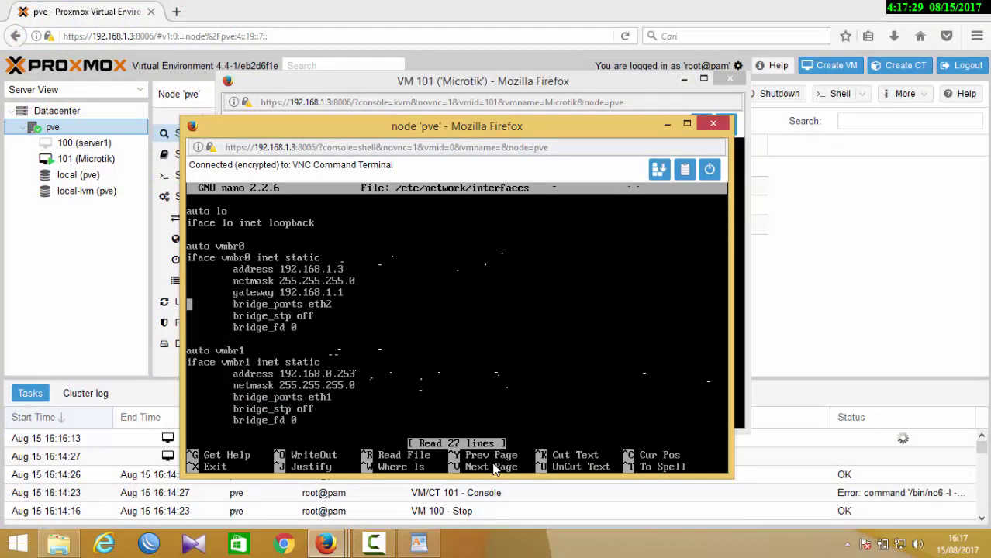
pyautogui.press('Down')
pyautogui.press('Down')
pyautogui.press('Down')
pyautogui.press('Down')
pyautogui.press('Down')
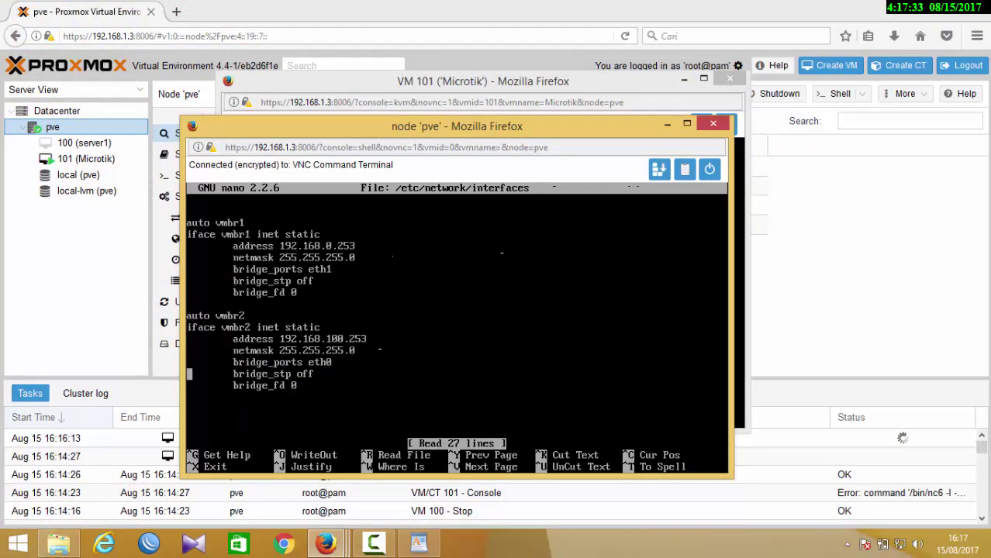
pyautogui.moveTo(369, 339); pyautogui.dragTo(296, 339)
pyautogui.click(664, 126)
pyautogui.write('ad')
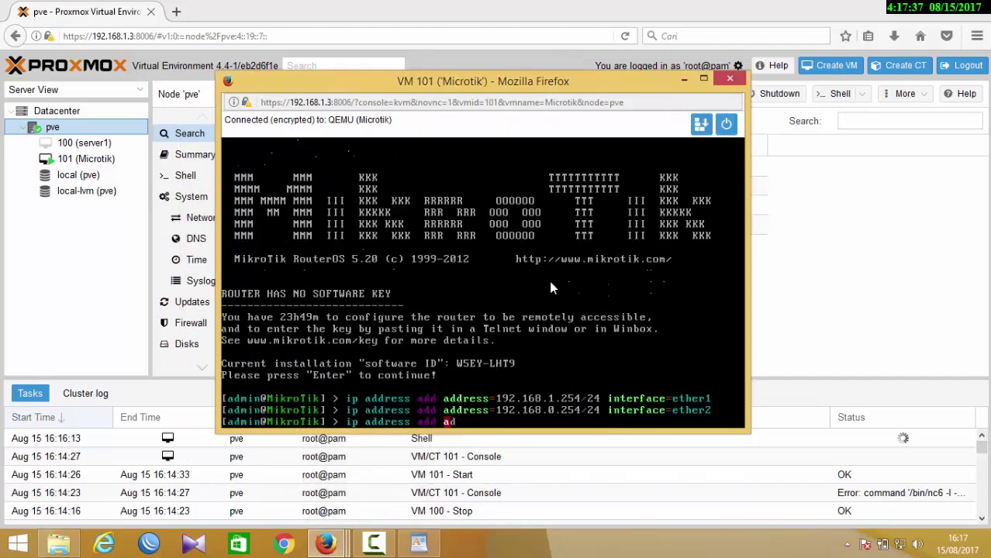
pyautogui.write('dress=192.1')
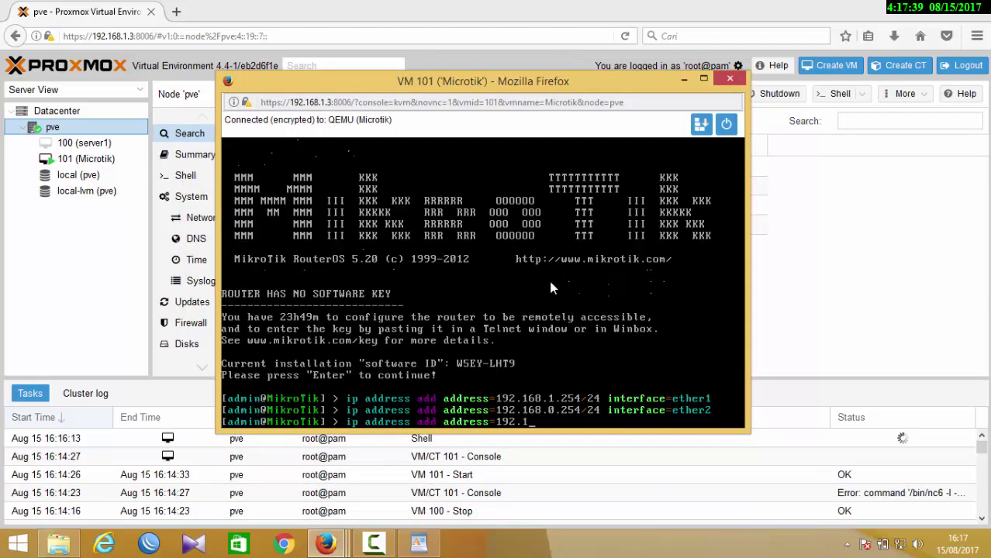
pyautogui.write('68.100.254')
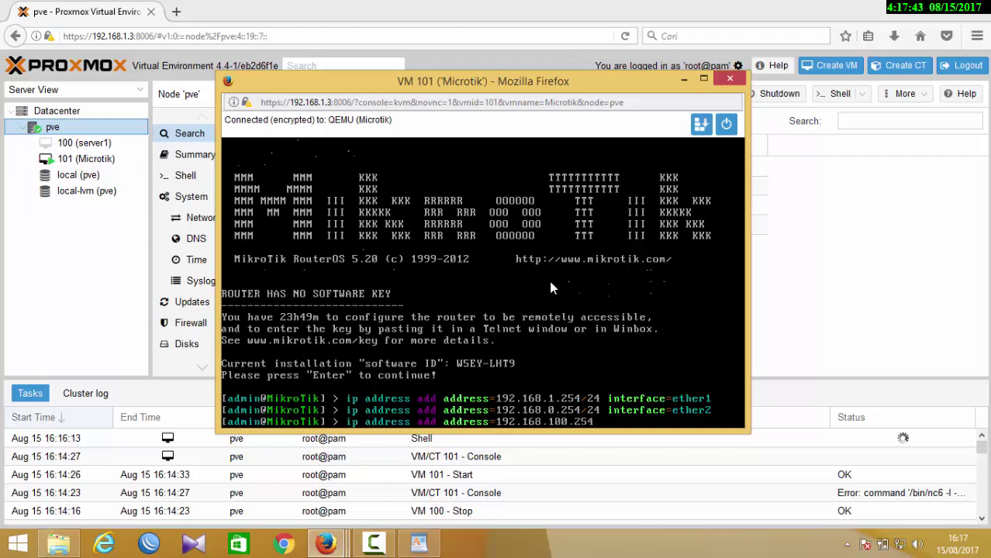
pyautogui.write('/24 interface=ether')
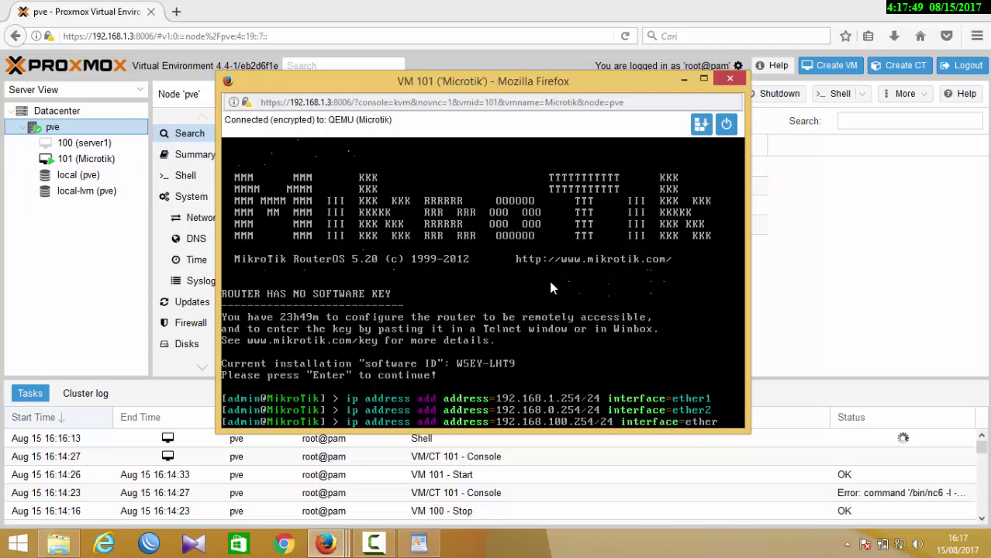
pyautogui.write('3')
pyautogui.press('Return')
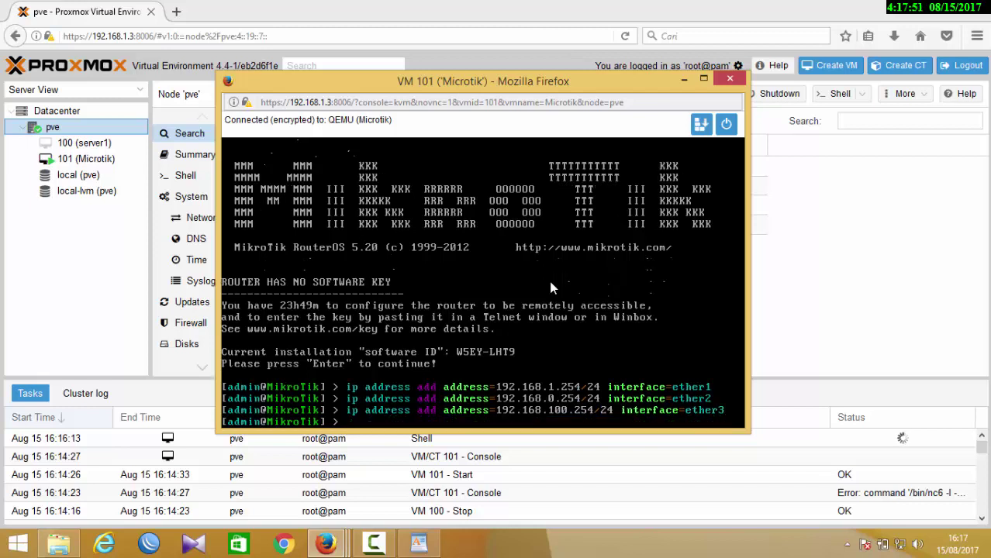
# - Add a route via gateway 192.168.1.1 and ping 192.168.1.1 to confirm it responds
pyautogui.write('ip route add gateway=')
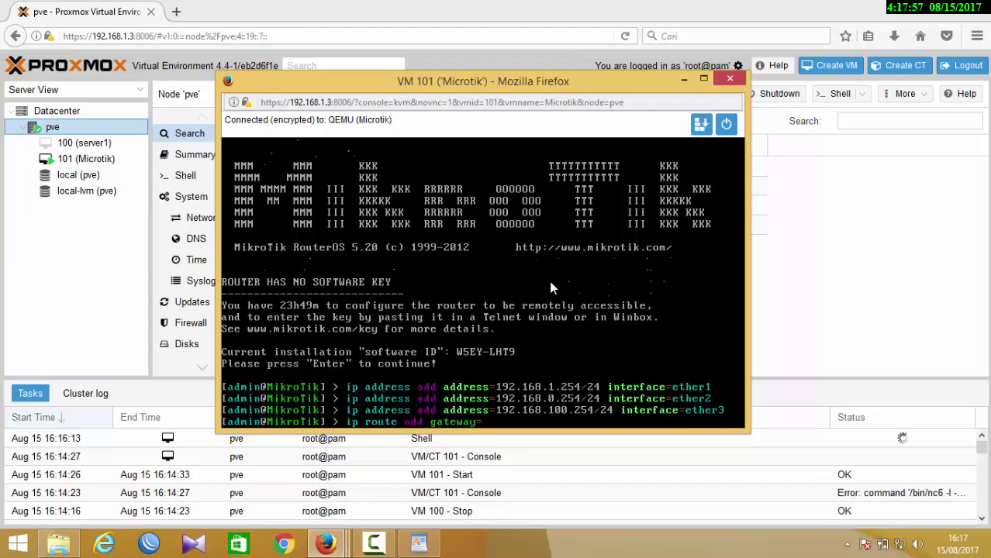
pyautogui.write('192.168.1.1')
pyautogui.press('Return')
pyautogui.write('pi')
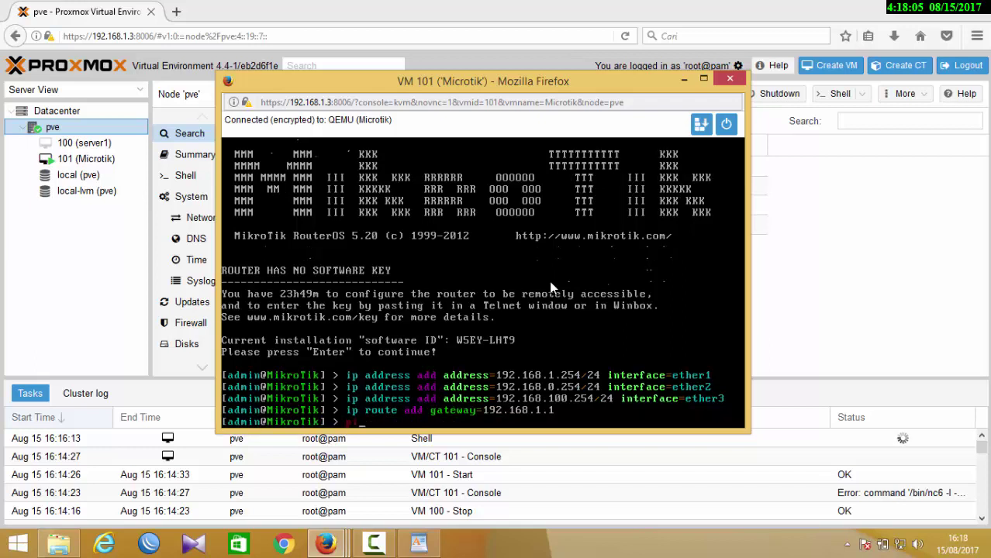
pyautogui.write('ng 192.168.1.1')
pyautogui.press('Return')
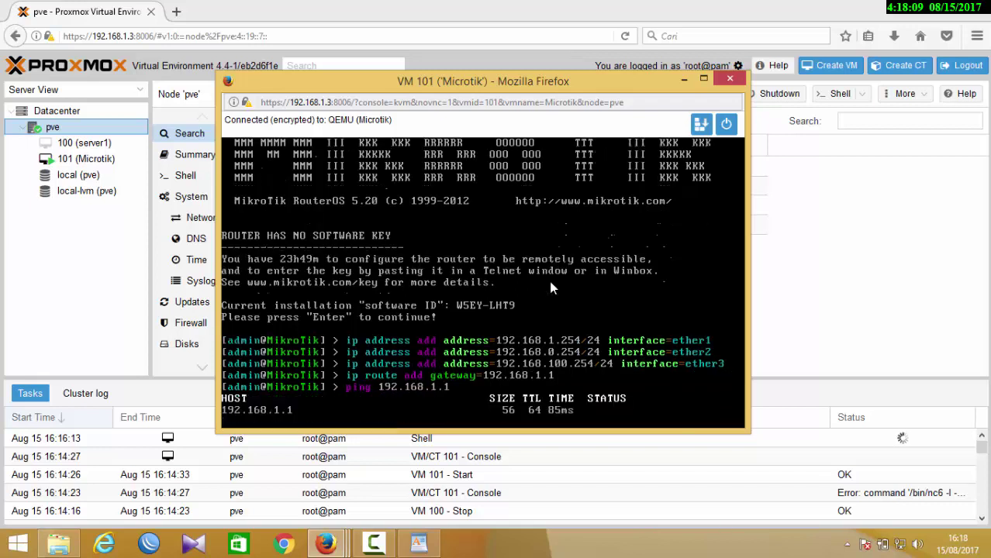
pyautogui.hotkey('ctrl', 'c')
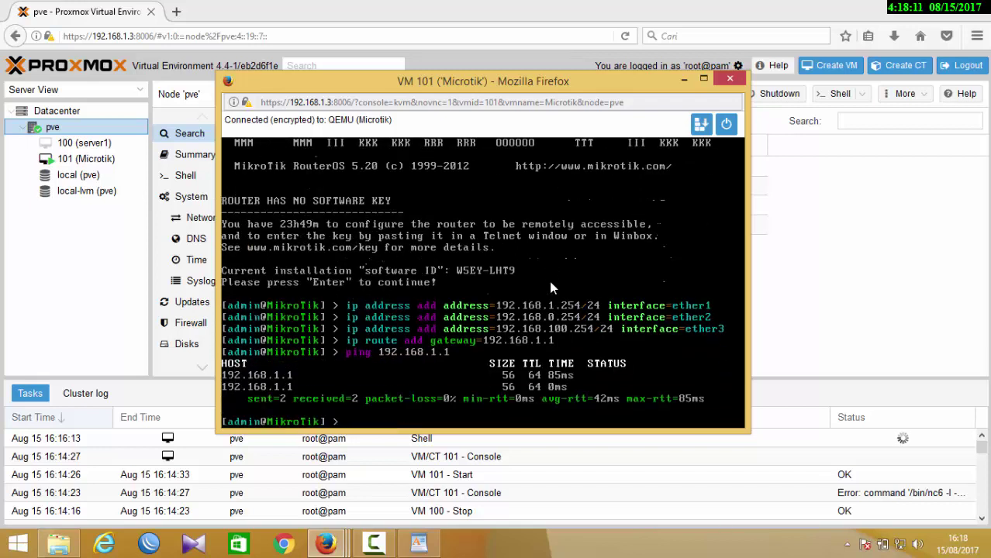
# - Ping 8.8.8.8 from the router to confirm internet access
pyautogui.write('ing 8')
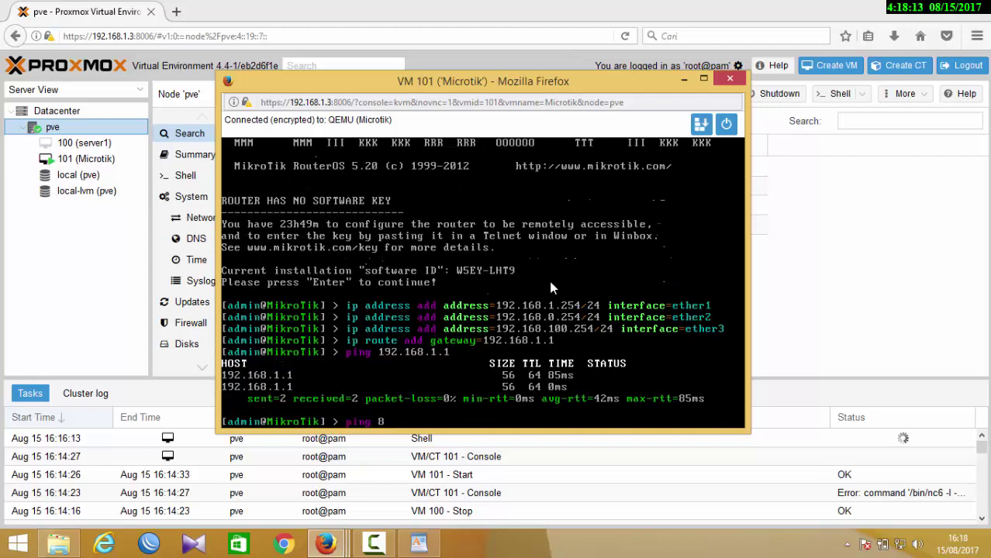
pyautogui.write('.8.8.8')
pyautogui.press('Return')
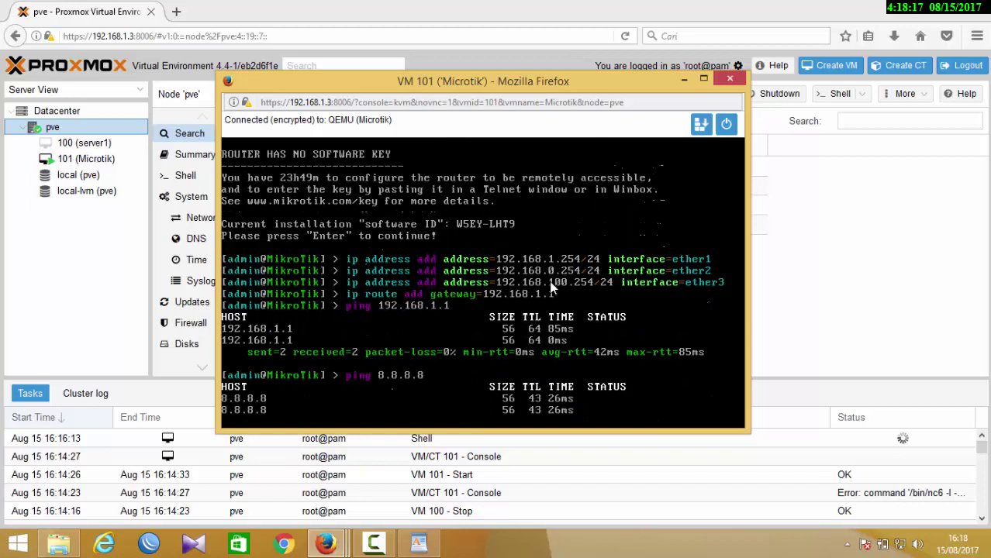
pyautogui.hotkey('ctrl', 'c')
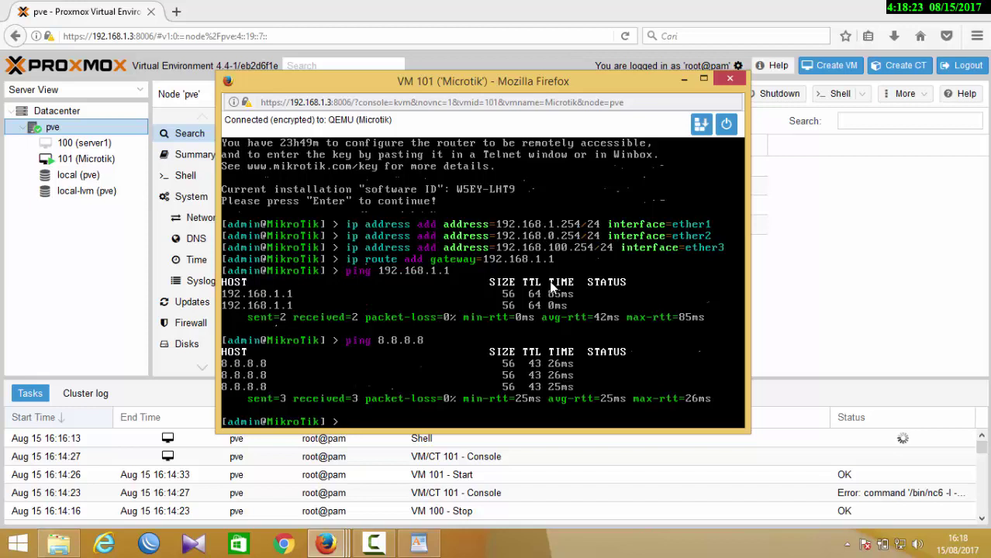
pyautogui.write('ip firewall nat')
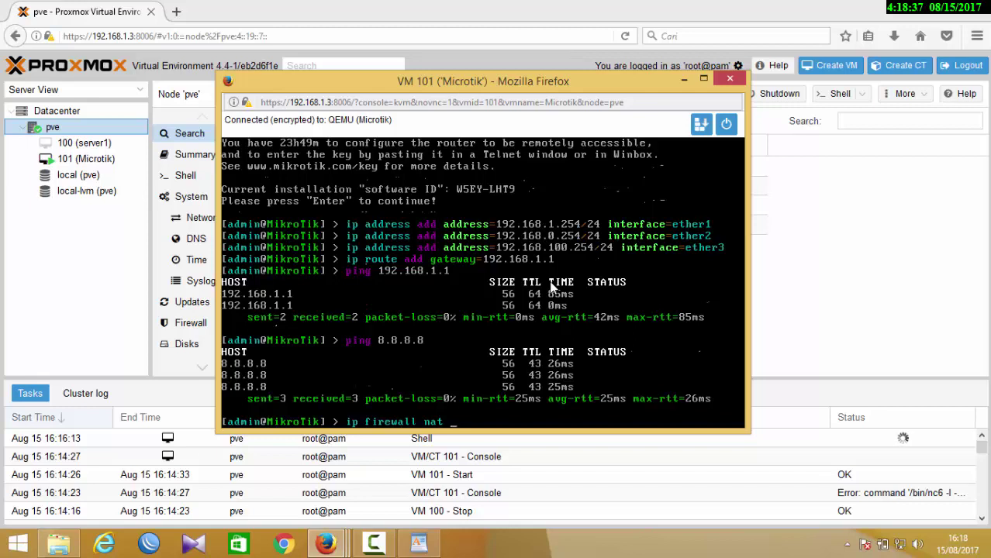
# - Try adding a NAT rule with chain=dstnat action=masquerade, which the router rejects
pyautogui.press('Tab')
pyautogui.press('Tab')
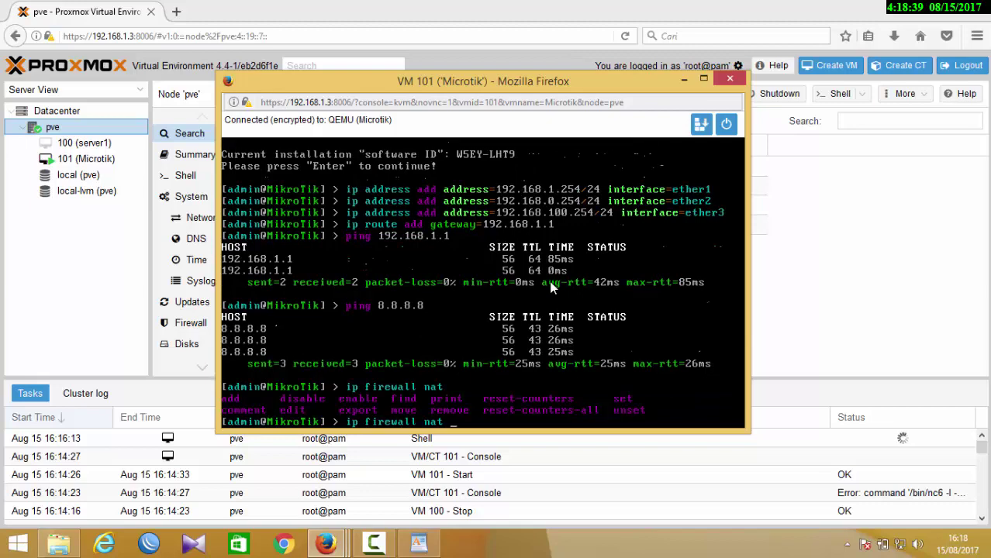
pyautogui.write('add')
pyautogui.press('Tab')
pyautogui.press('Tab')
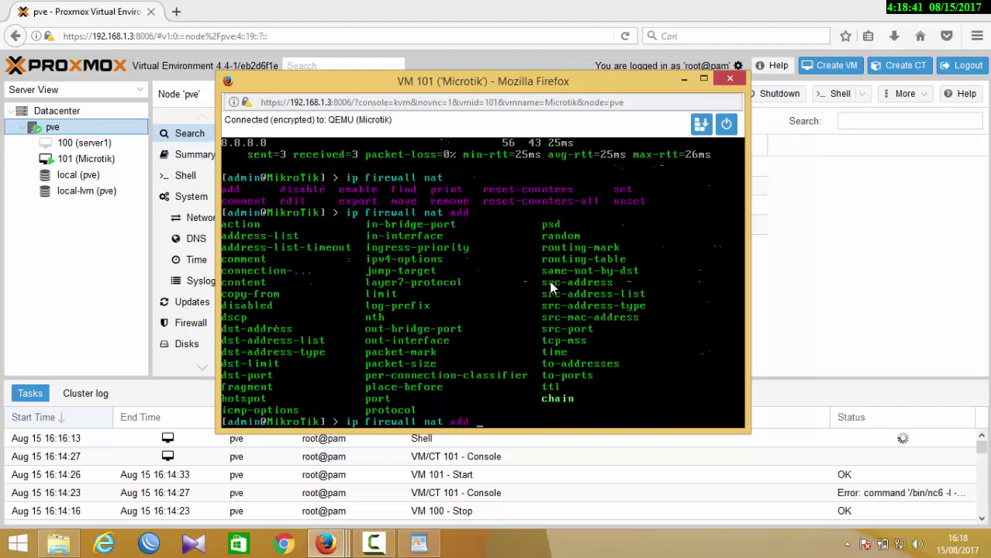
pyautogui.write('chain=')
pyautogui.press('Tab')
pyautogui.press('Tab')
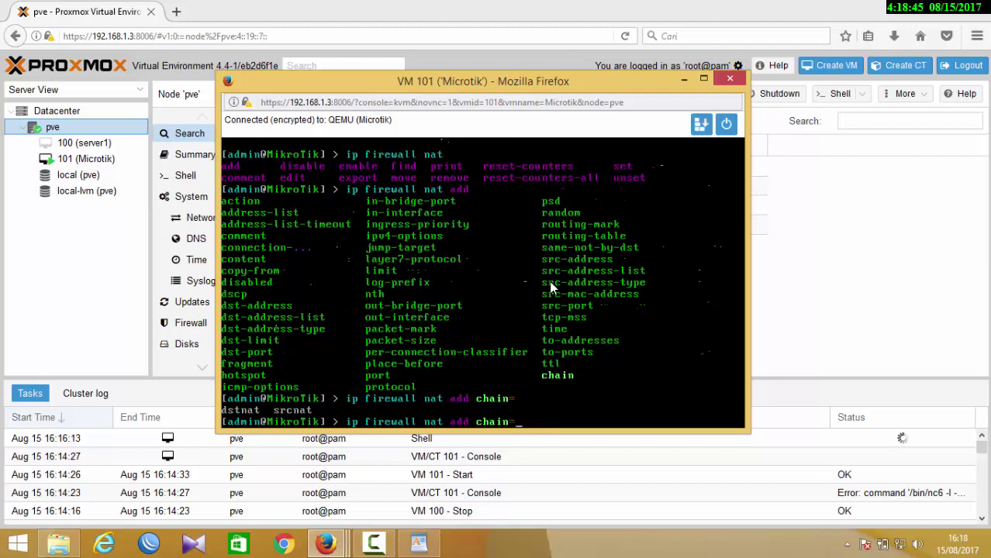
pyautogui.write('dstnat action=masquerade')
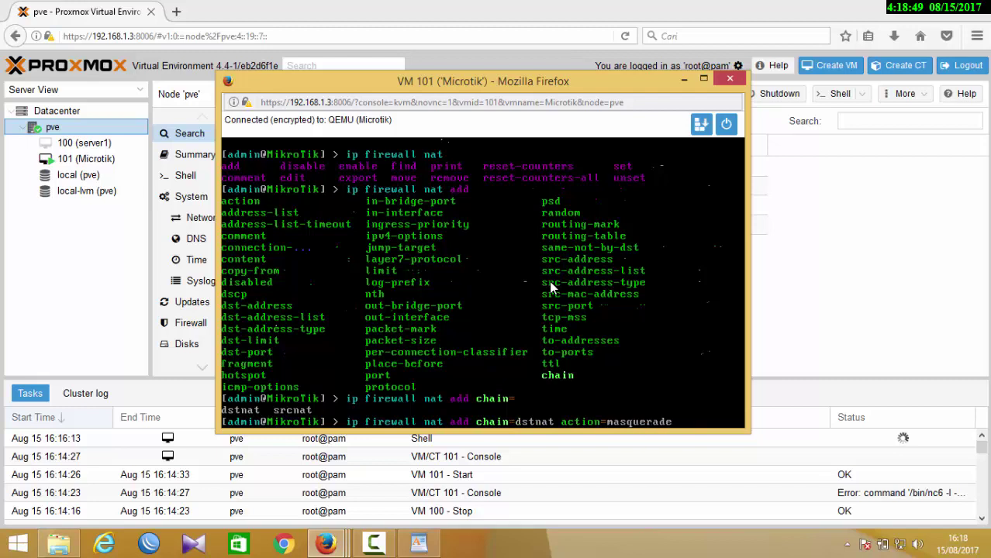
pyautogui.press('Return')
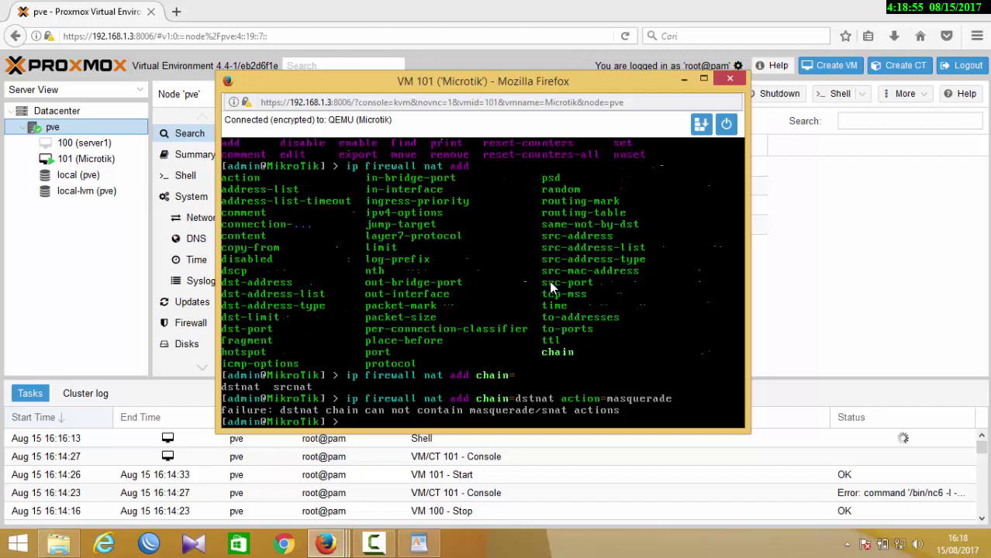
# - Rerun the NAT rule with chain=srcnat action=masquerade and clear the prompt
pyautogui.press('Up')
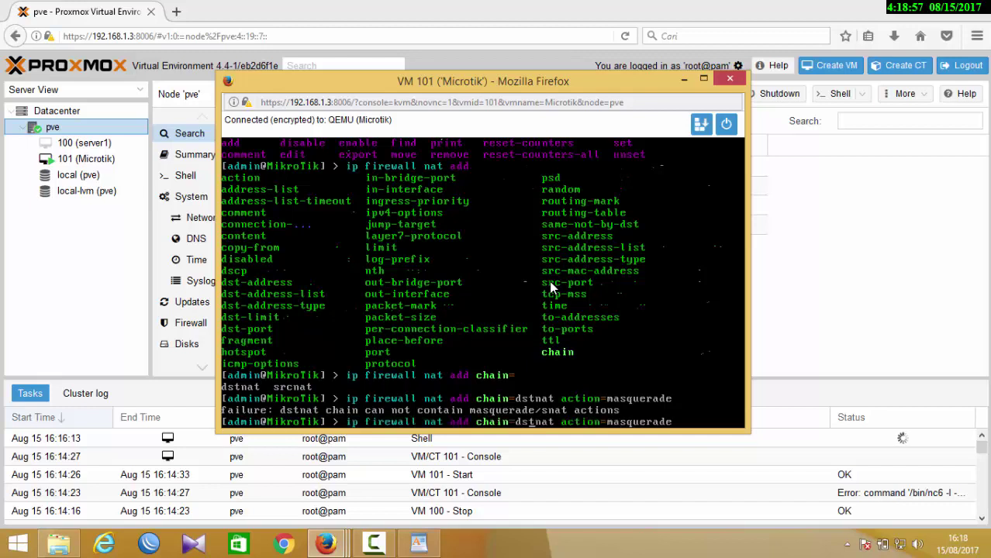
pyautogui.press('Right')
pyautogui.press('Right')
pyautogui.press('Right')
pyautogui.press('BackSpace')
pyautogui.press('BackSpace')
pyautogui.press('BackSpace')
pyautogui.press('BackSpace')
pyautogui.press('BackSpace')
pyautogui.press('BackSpace')
pyautogui.press('Tab')
pyautogui.press('Tab')
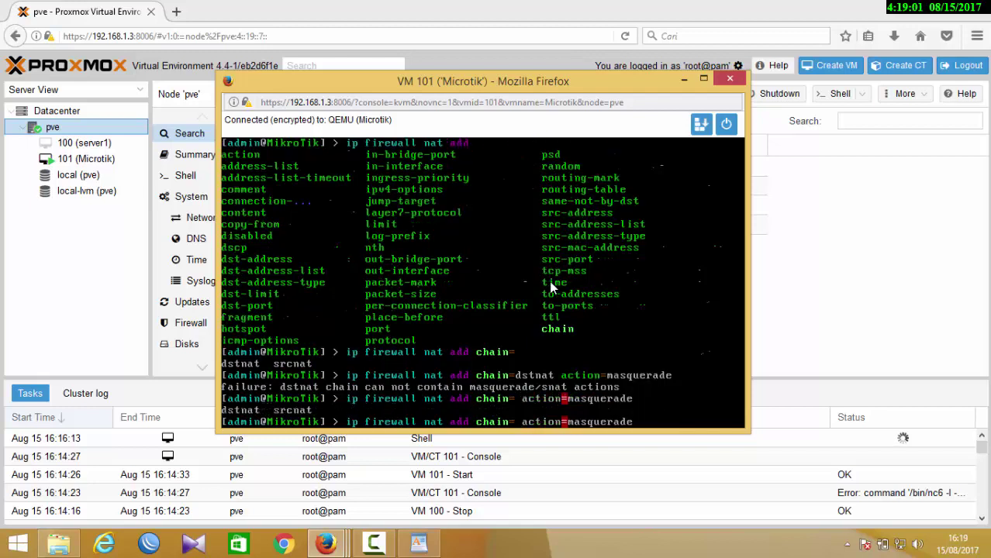
pyautogui.write('srcnat')
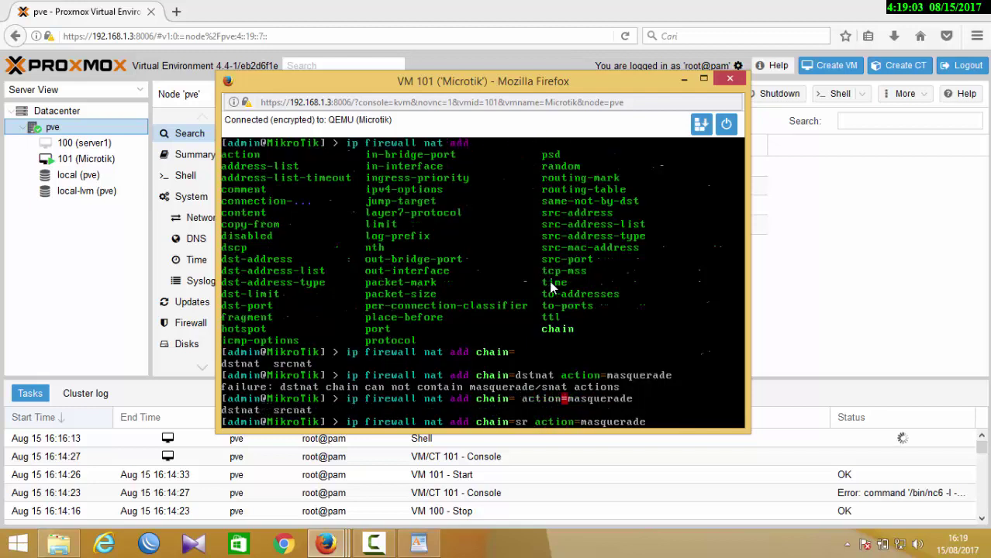
pyautogui.press('Return')
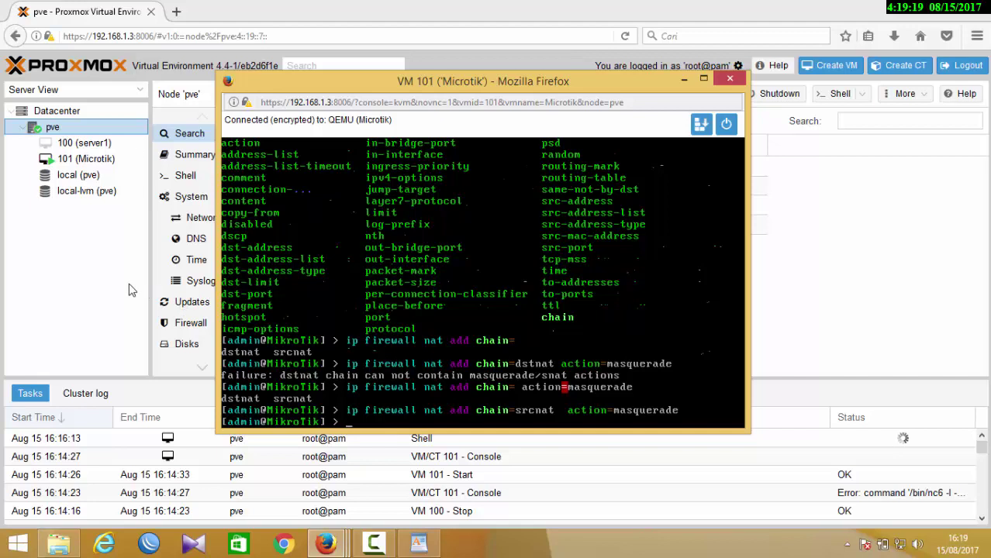
pyautogui.write('ip')
pyautogui.press('BackSpace')
pyautogui.press('BackSpace')
pyautogui.press('BackSpace')
pyautogui.press('BackSpace')
pyautogui.press('BackSpace')
pyautogui.press('BackSpace')
# - Open the modem's admin page at 192.168.1.1 in a new browser tab
pyautogui.click(330, 546)
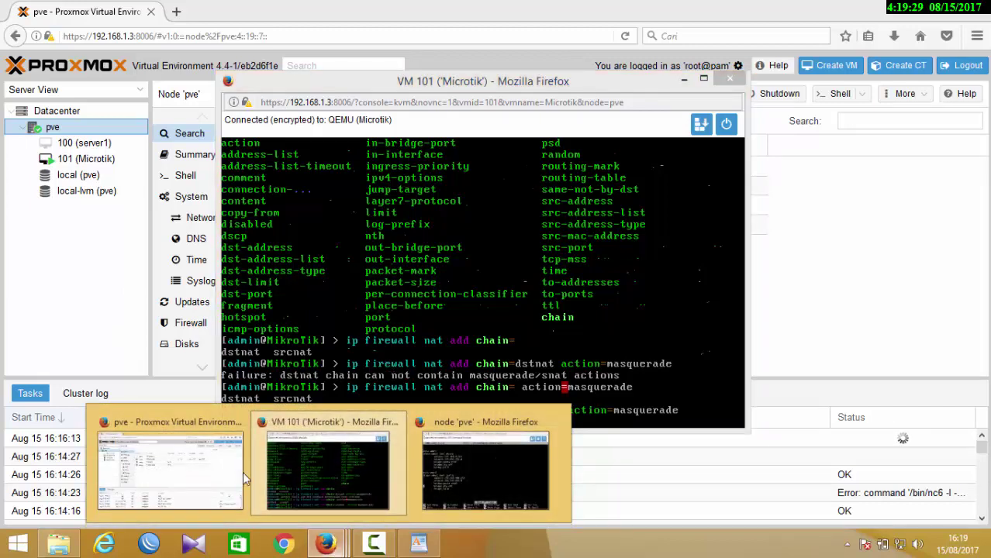
pyautogui.click(83, 362)
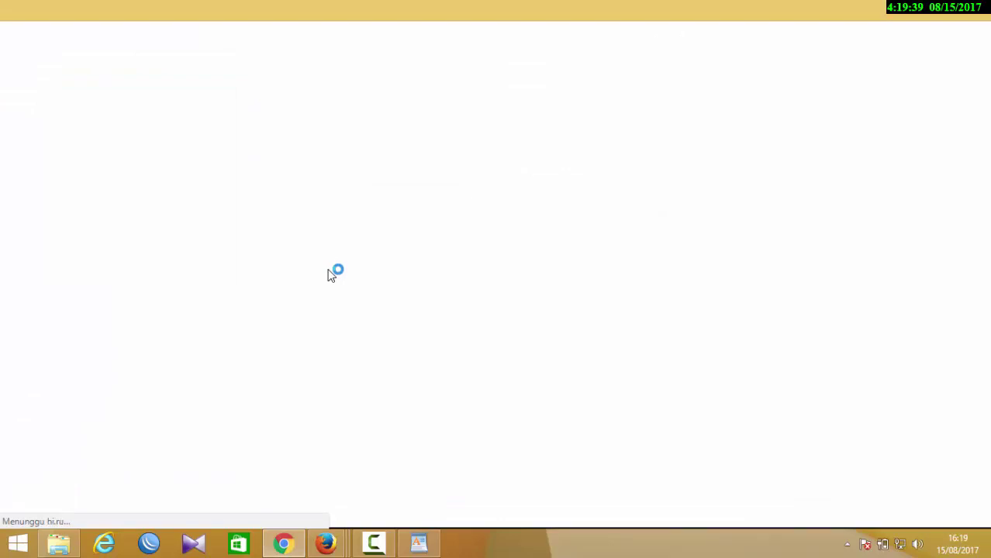
pyautogui.click(275, 38)
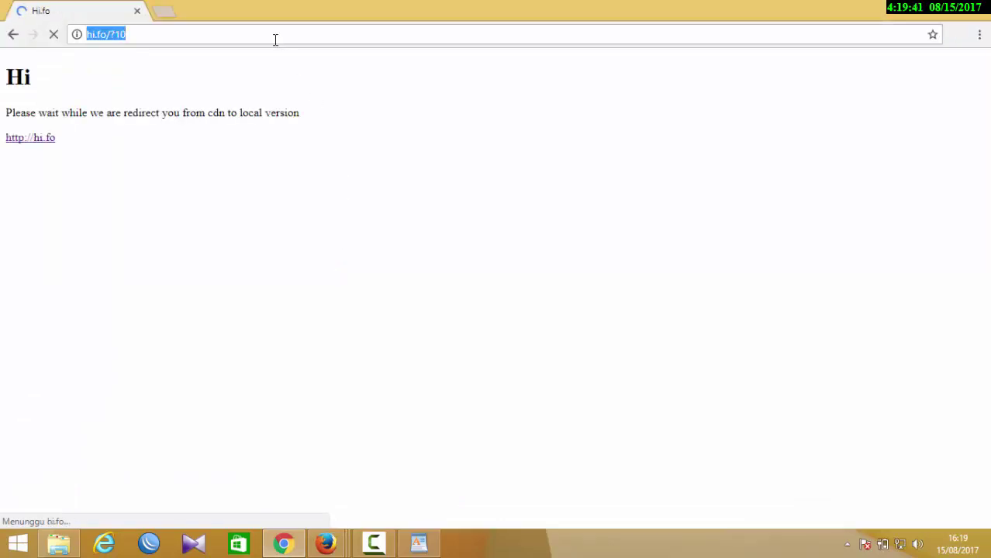
pyautogui.click(164, 10)
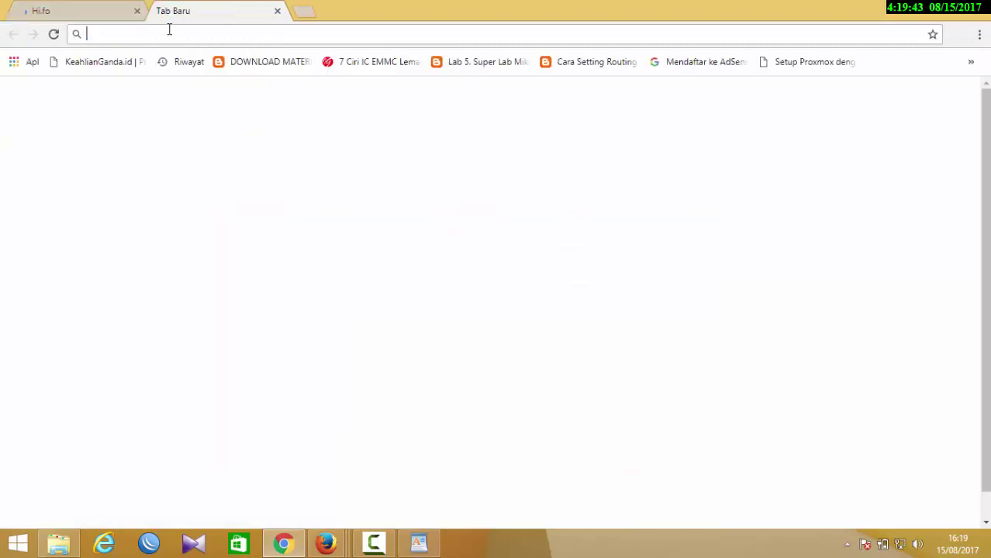
pyautogui.write('192.1')
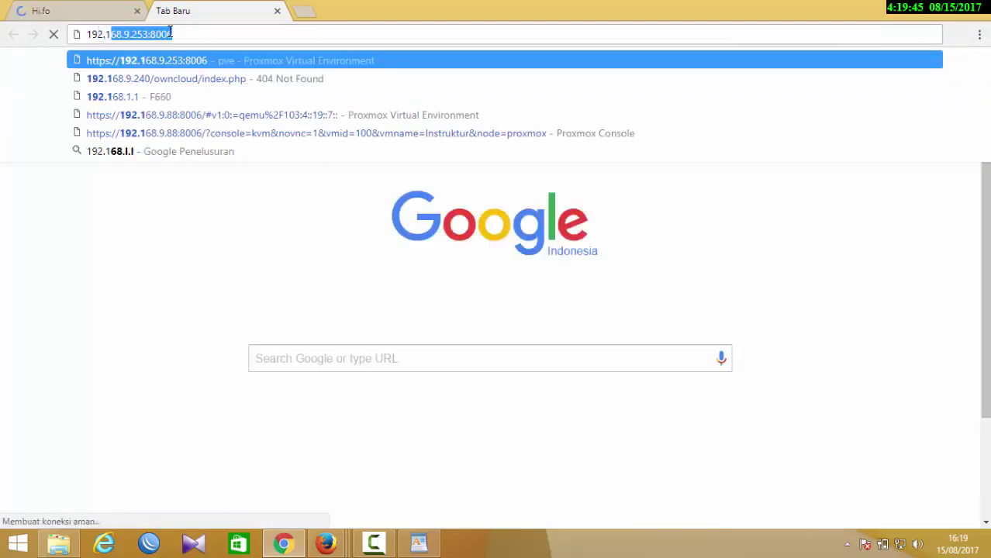
pyautogui.write('68.1.1')
pyautogui.press('Return')
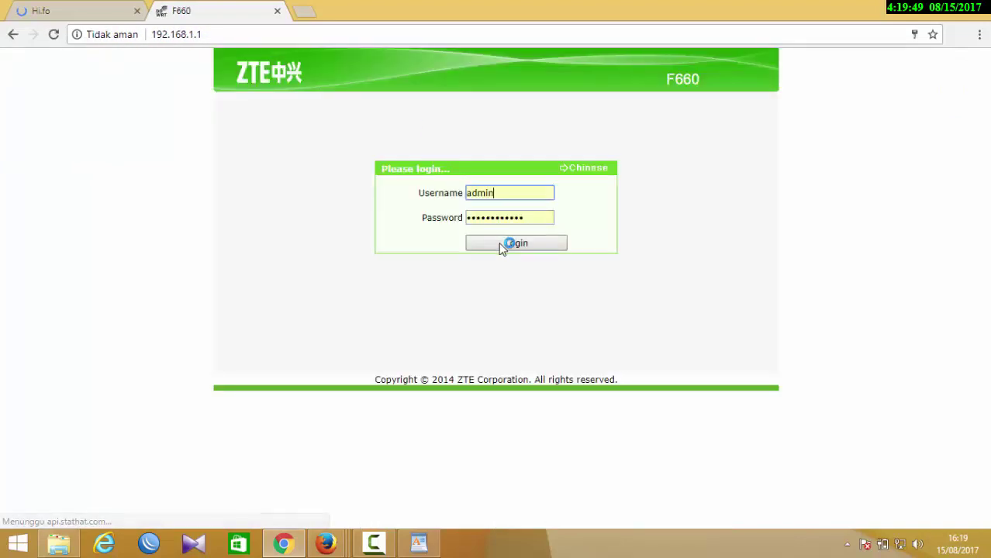
# - Log in to the ZTE F660 and view Security > DMZ Host, then return to Proxmox
pyautogui.click(500, 245)
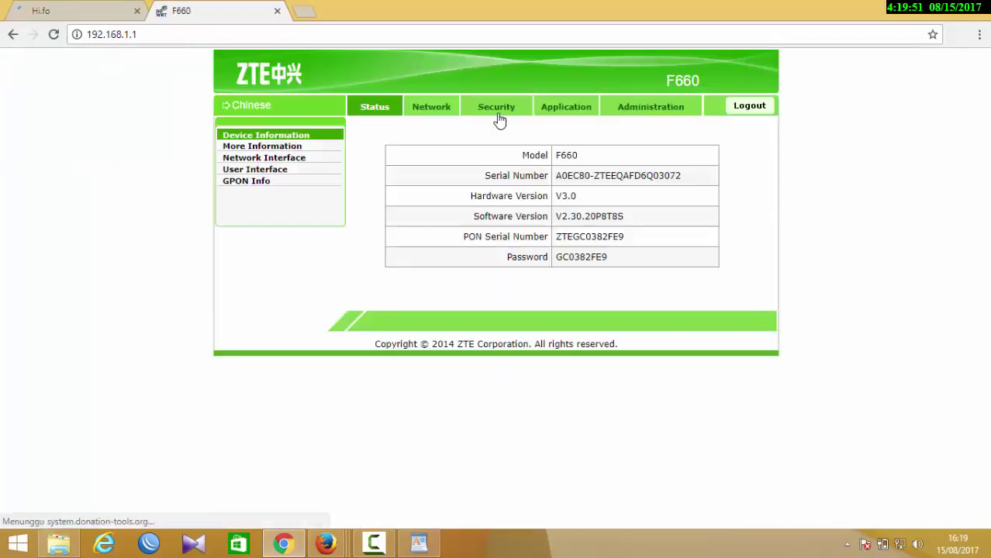
pyautogui.click(499, 116)
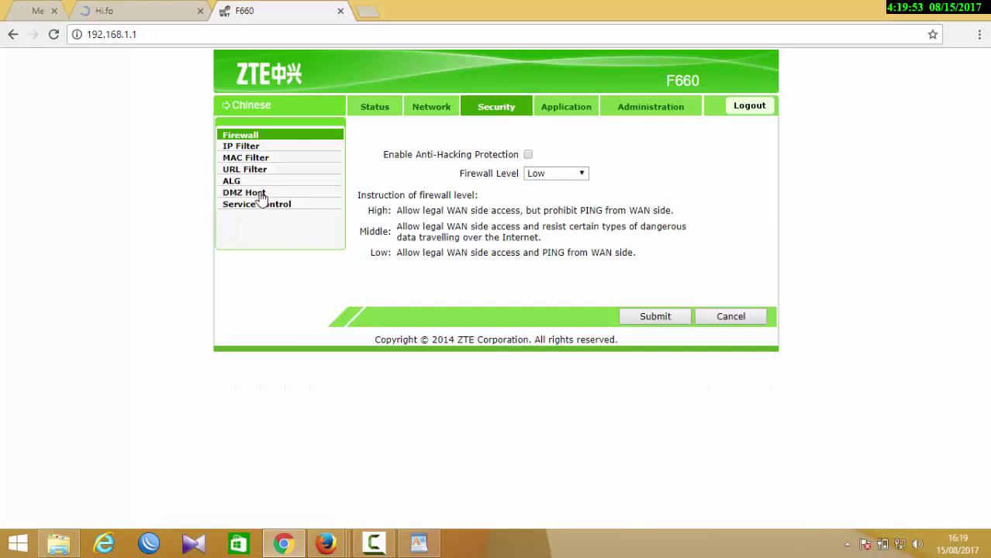
pyautogui.click(261, 194)
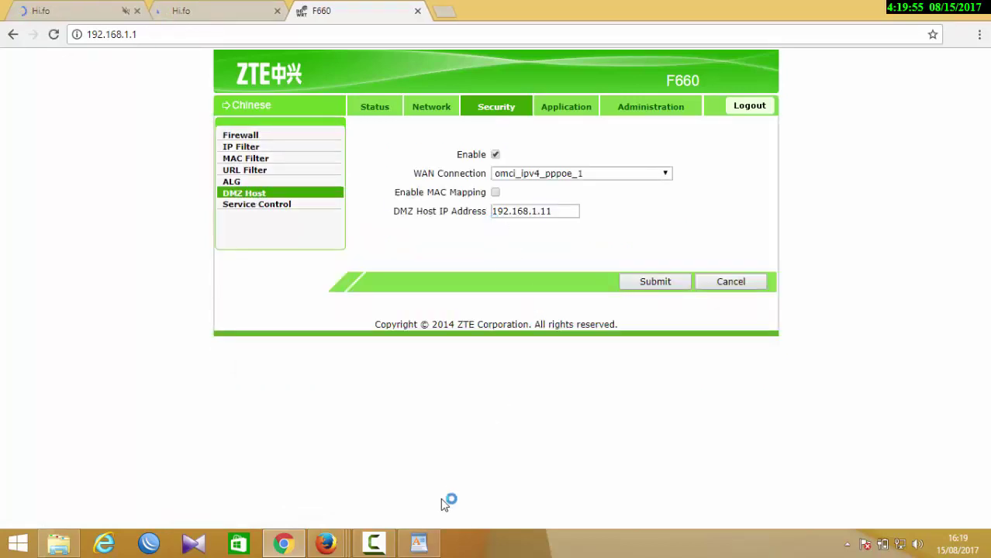
pyautogui.click(326, 542)
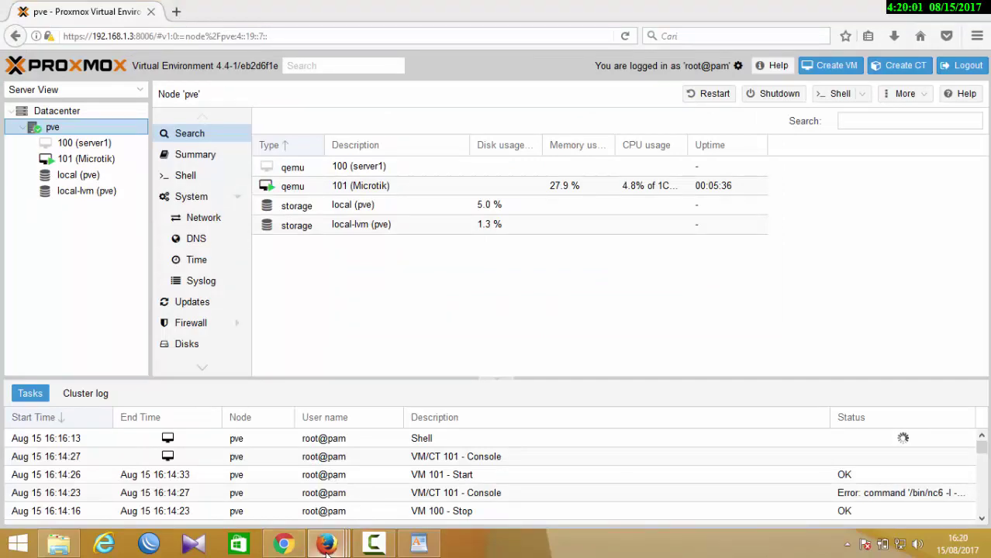
# - List the MikroTik router's IP addresses with 'ip address print'
pyautogui.moveTo(326, 548)
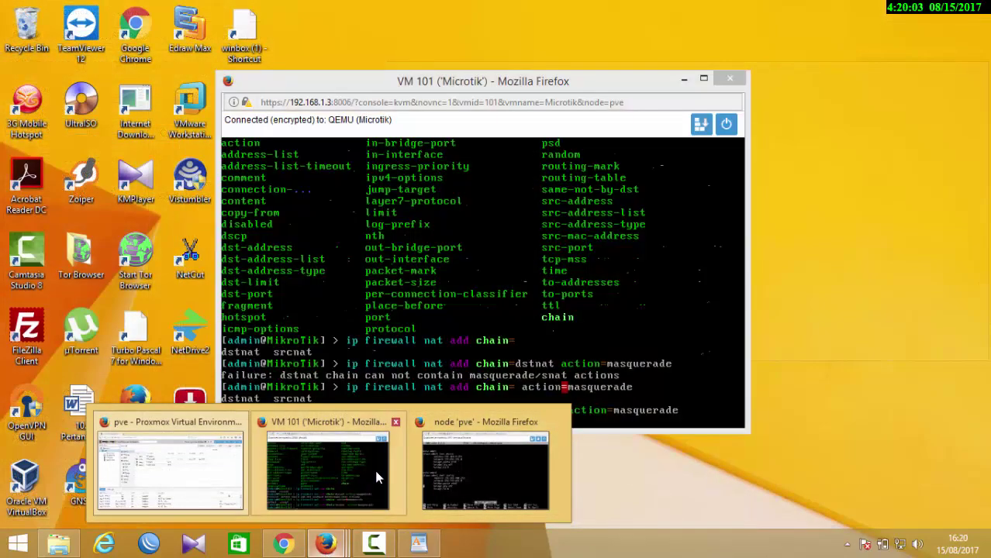
pyautogui.click(376, 473)
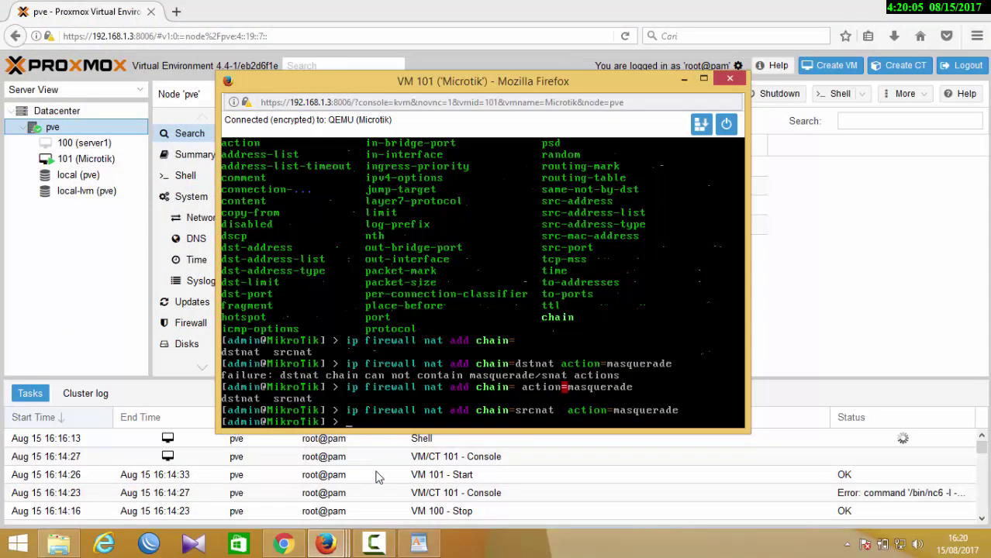
pyautogui.write('ip address pr')
pyautogui.press('Return')
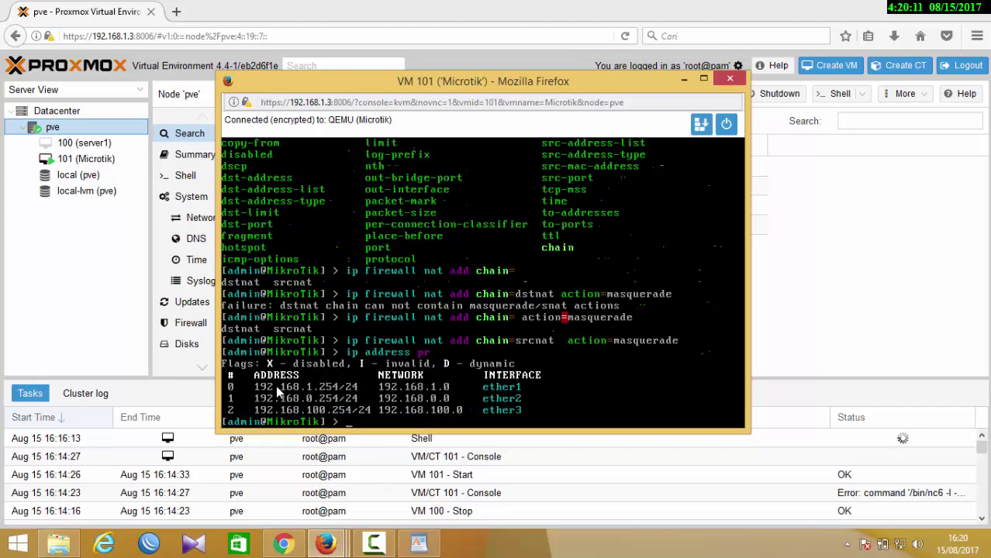
# - Add the line 'Modem dmz ke microtik 192.168.1.254' to the WordPad notes
pyautogui.click(418, 542)
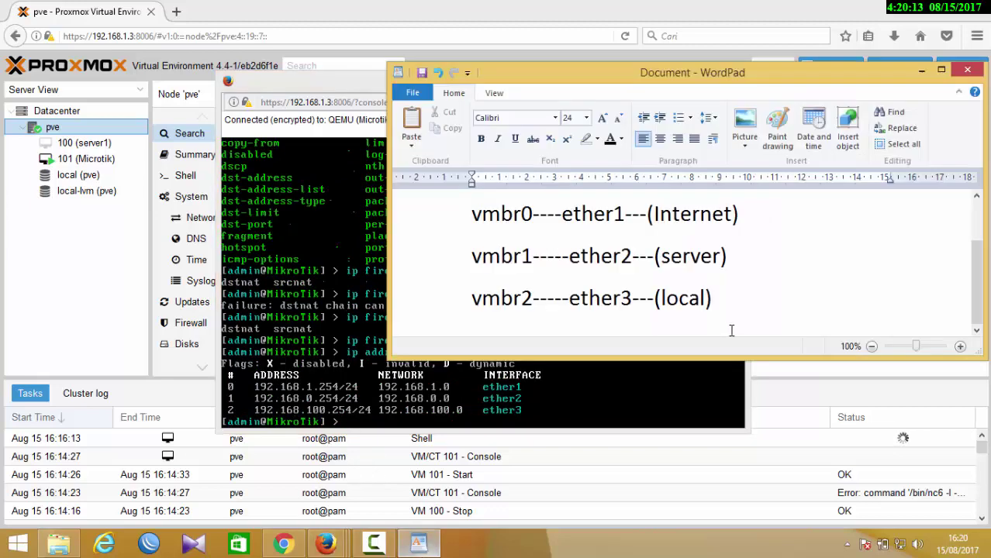
pyautogui.press('Return')
pyautogui.write('Modem ')
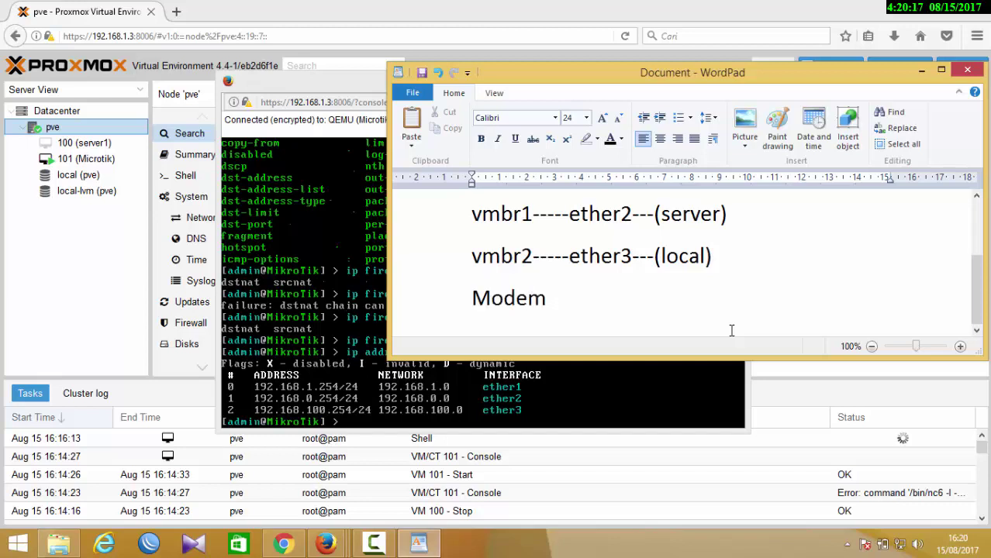
pyautogui.write('dmz k')
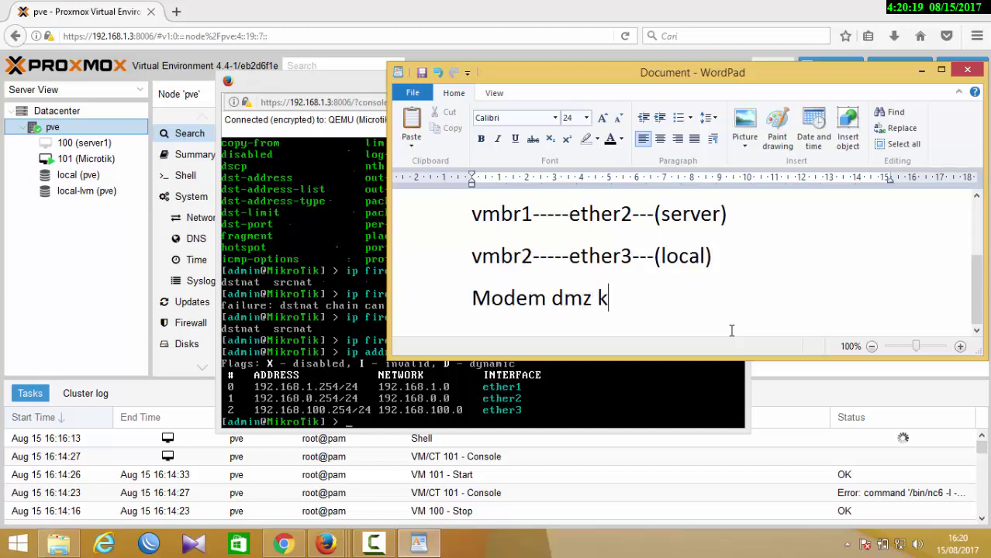
pyautogui.write('e mic')
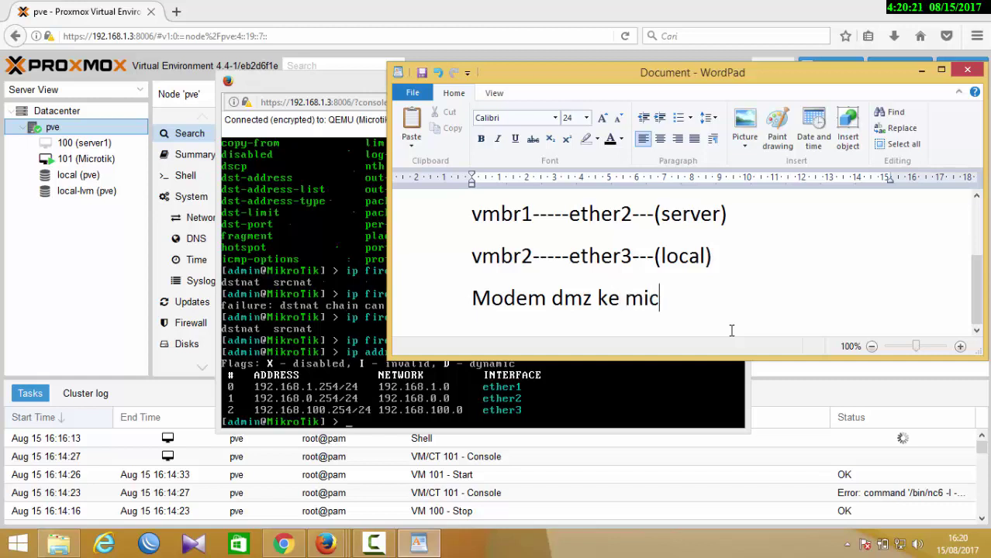
pyautogui.write('rotik ')
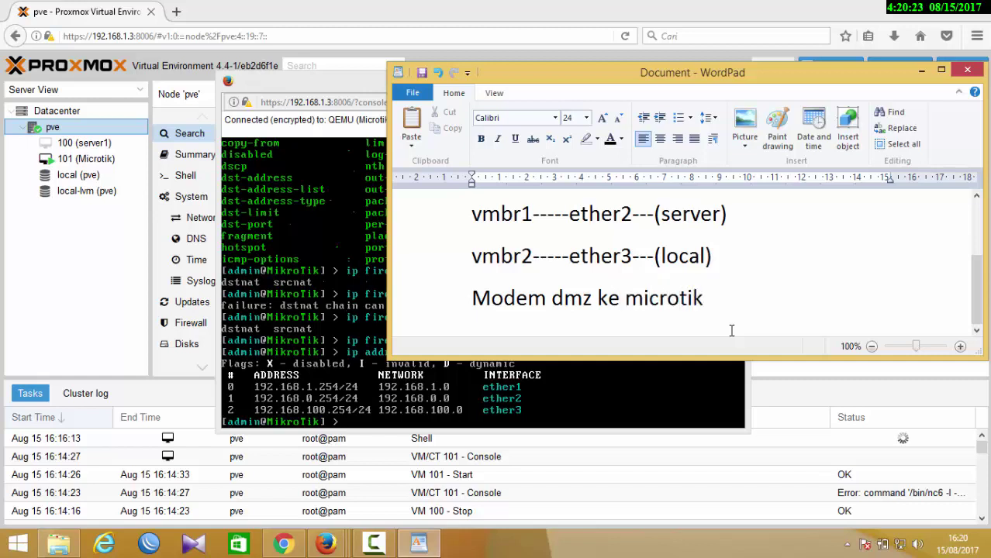
pyautogui.write('192.168')
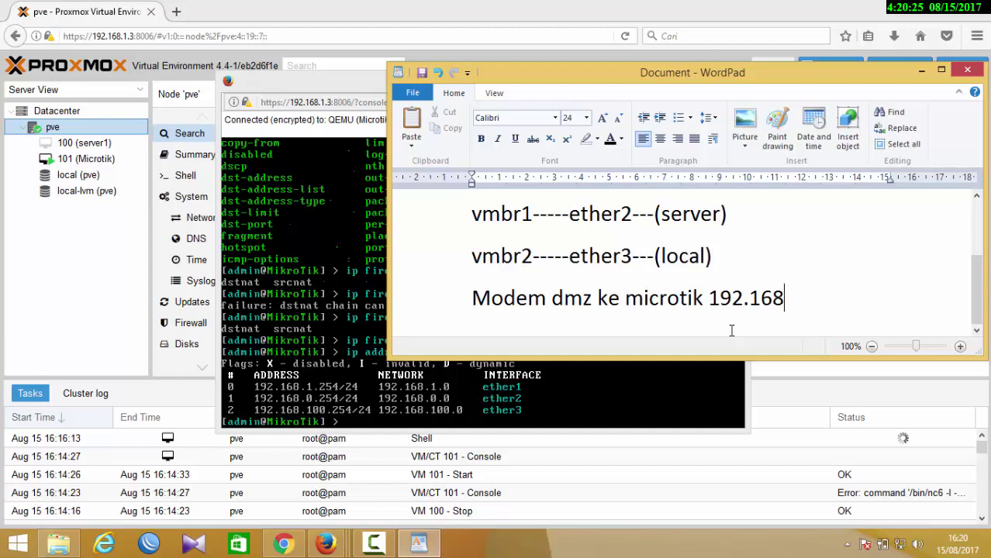
pyautogui.write('.1.254')
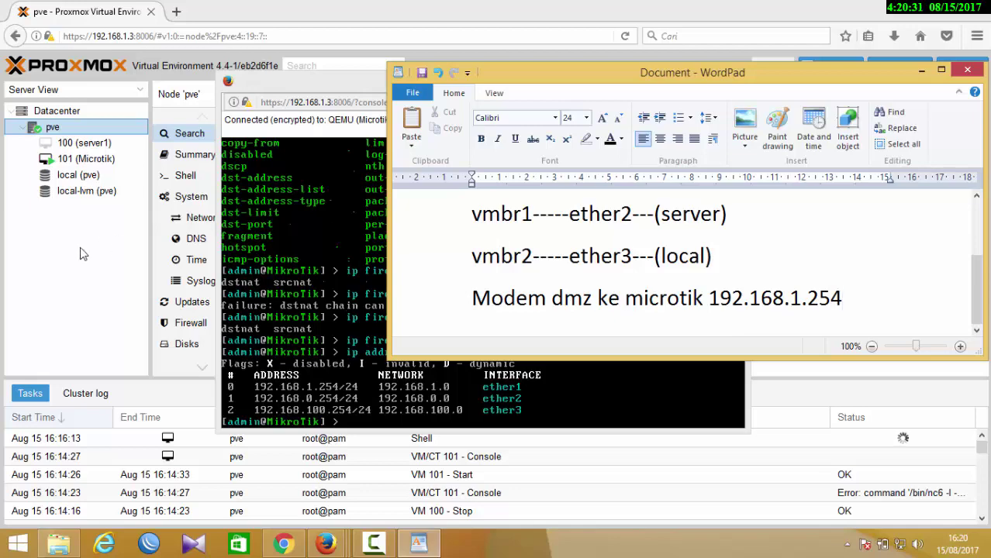
pyautogui.click(283, 545)
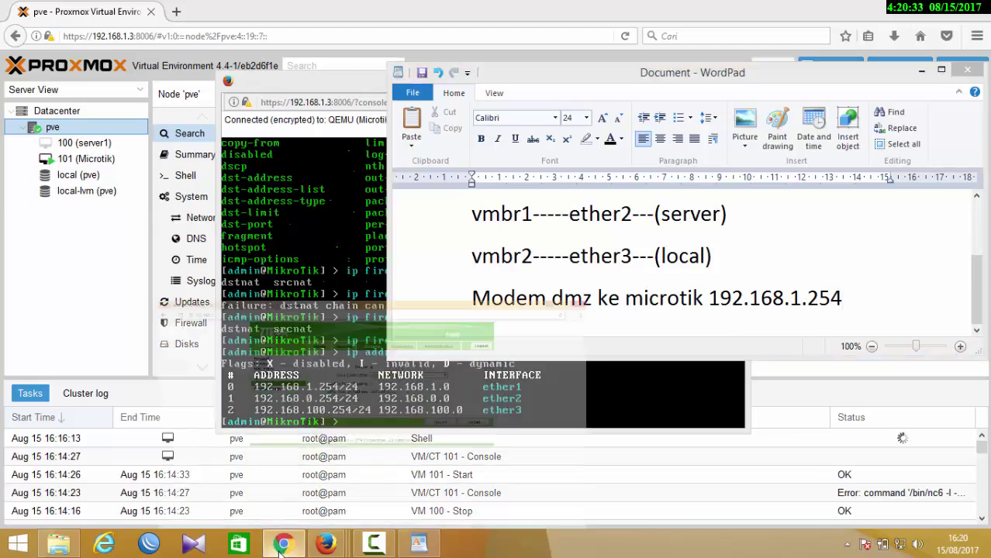
# - Change the DMZ Host IP address to 192.168.1.254 and submit it
pyautogui.click(563, 211)
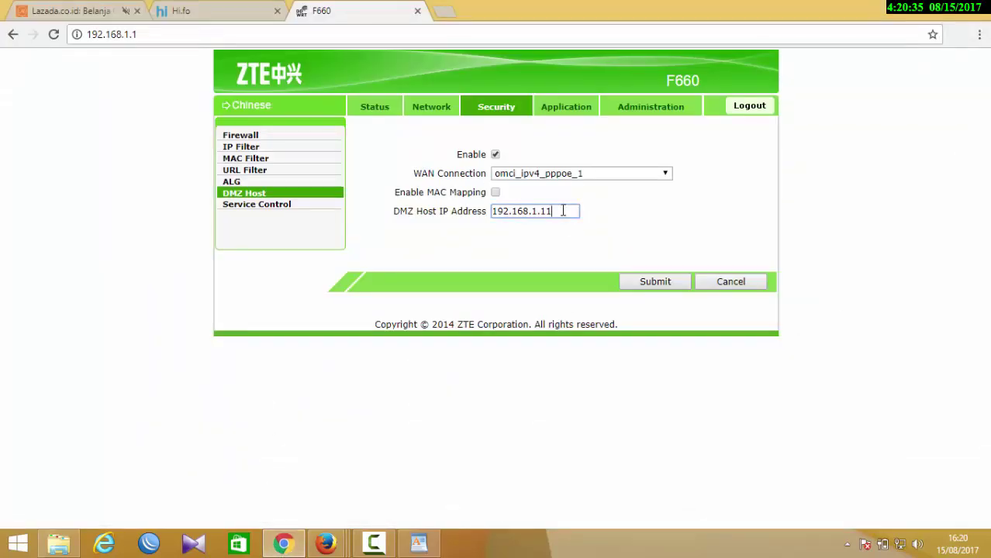
pyautogui.press('BackSpace')
pyautogui.write('254')
pyautogui.click(655, 280)
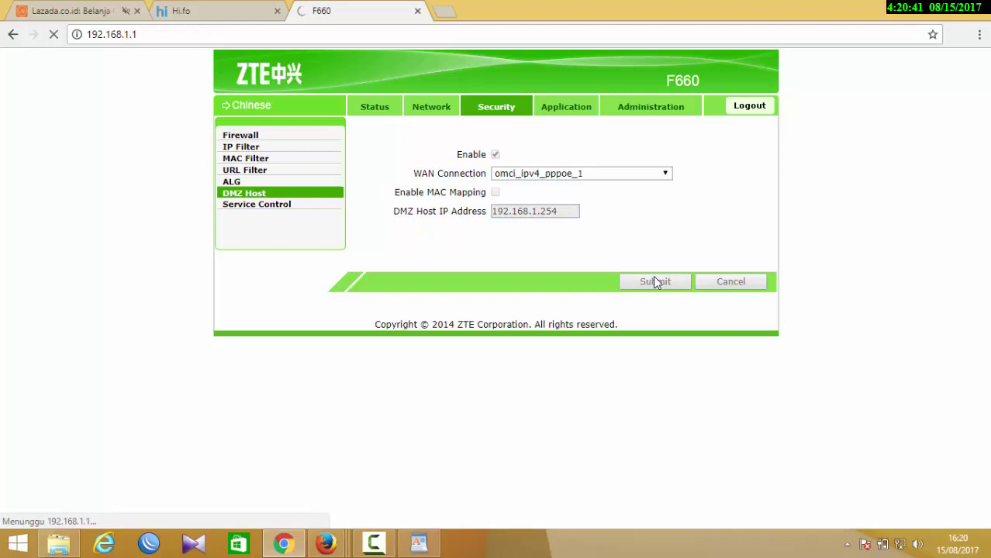
pyautogui.click(446, 13)
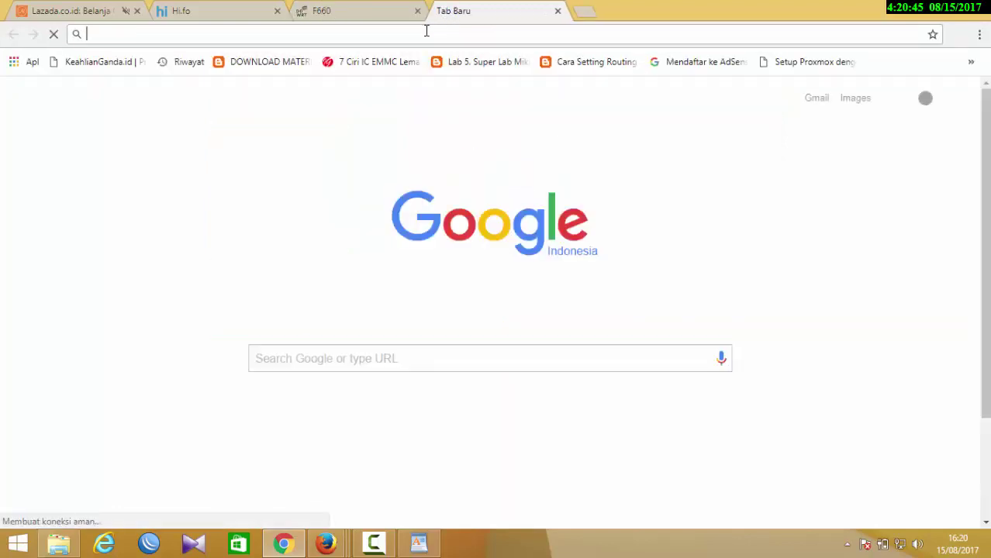
pyautogui.write('36.78.131.133:224')
pyautogui.press('Delete')
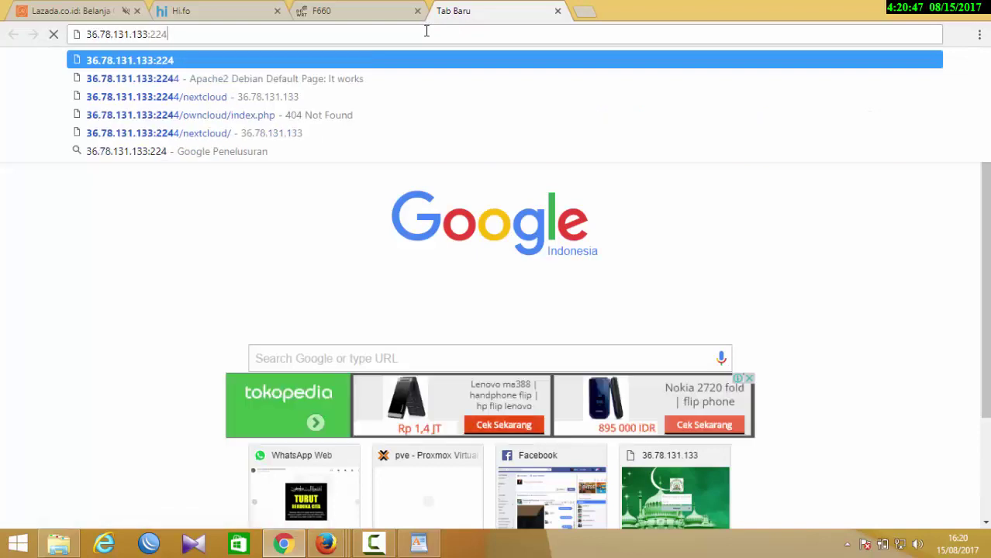
pyautogui.press('BackSpace')
pyautogui.press('BackSpace')
pyautogui.press('BackSpace')
pyautogui.press('BackSpace')
pyautogui.press('Return')
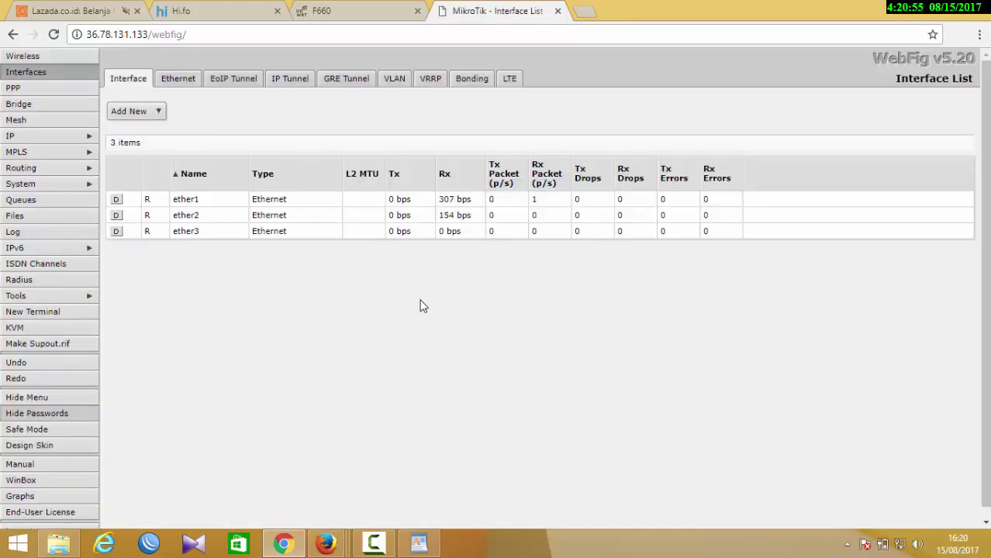
pyautogui.click(284, 543)
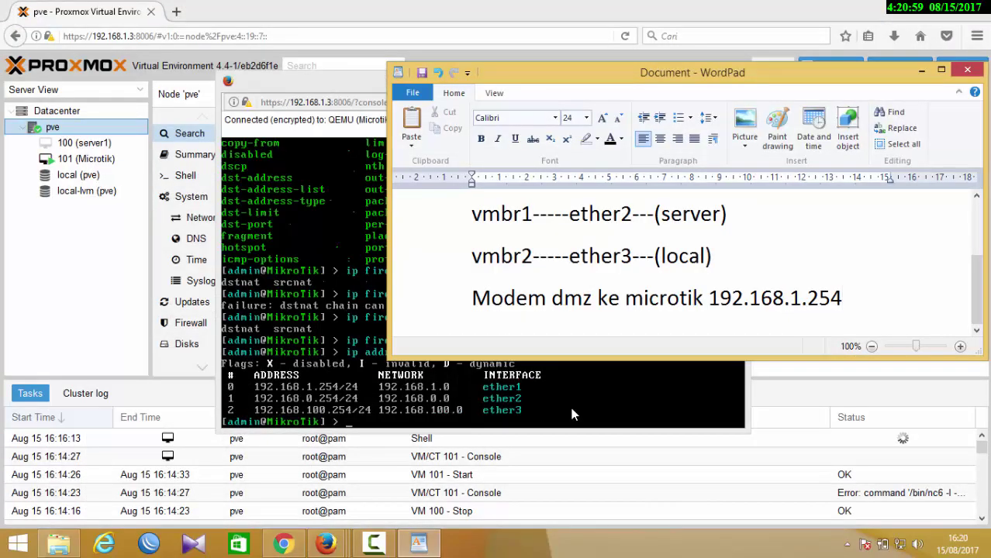
# - Select VM 100 (server1) in Proxmox and open its console
pyautogui.click(570, 412)
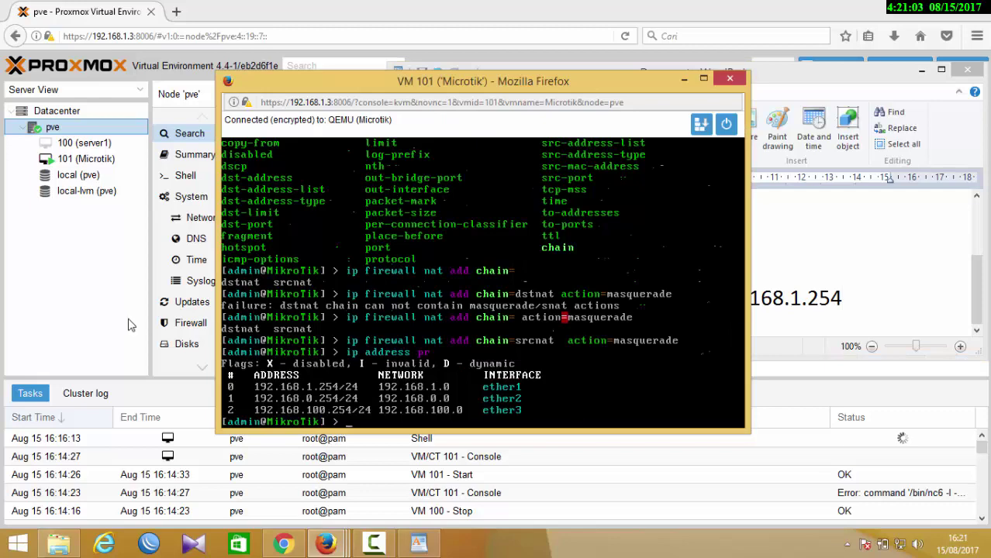
pyautogui.click(64, 258)
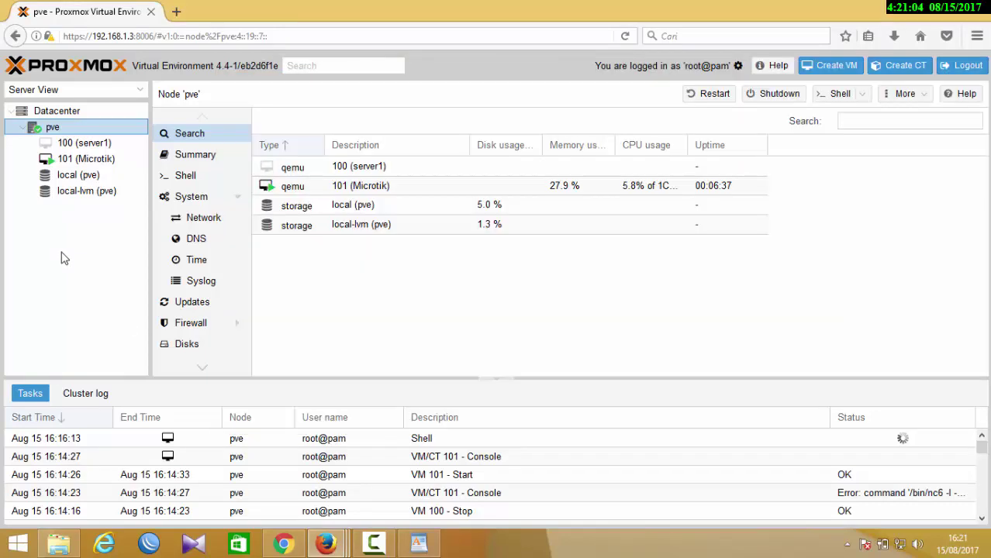
pyautogui.click(76, 142)
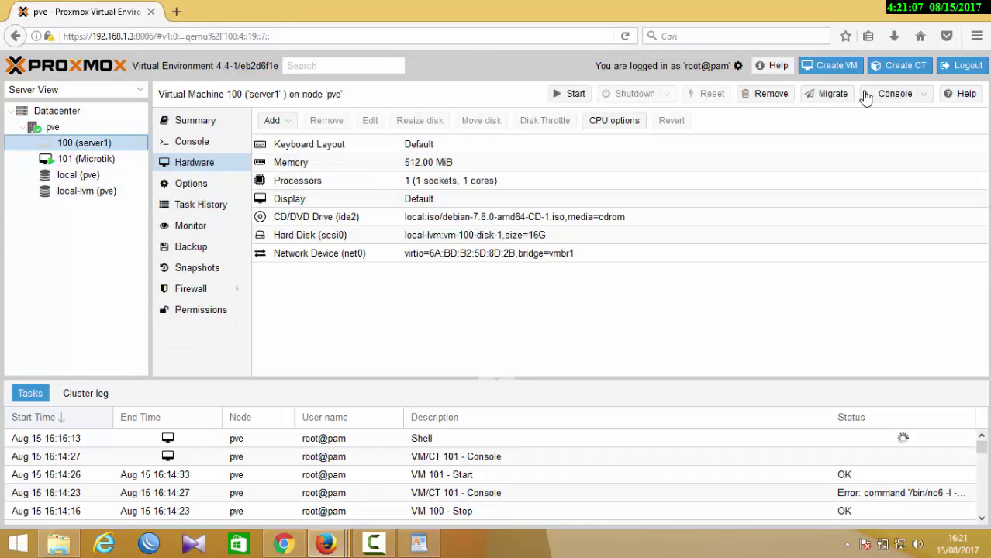
pyautogui.click(887, 97)
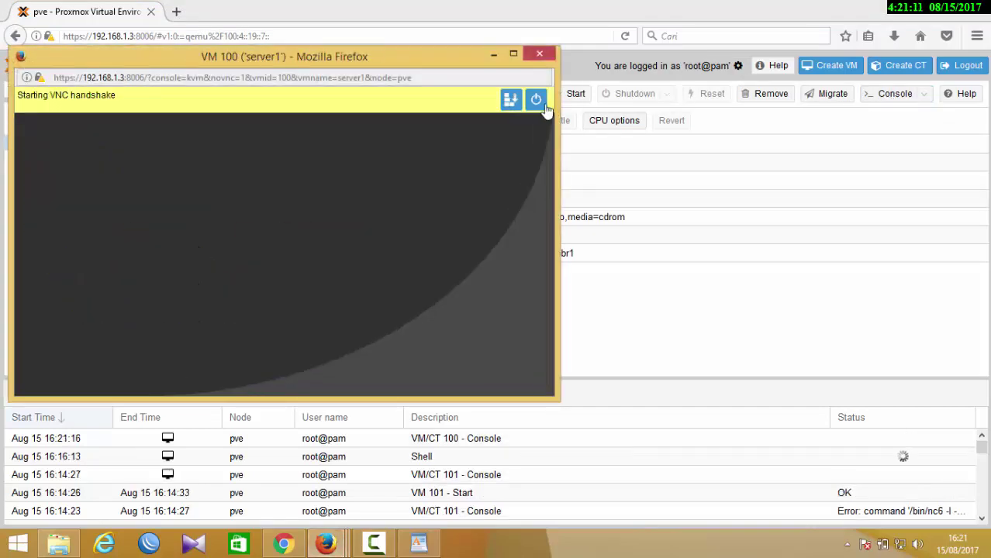
# - Start server1 and boot the default Debian GRUB entry to the login prompt
pyautogui.click(535, 99)
pyautogui.click(464, 162)
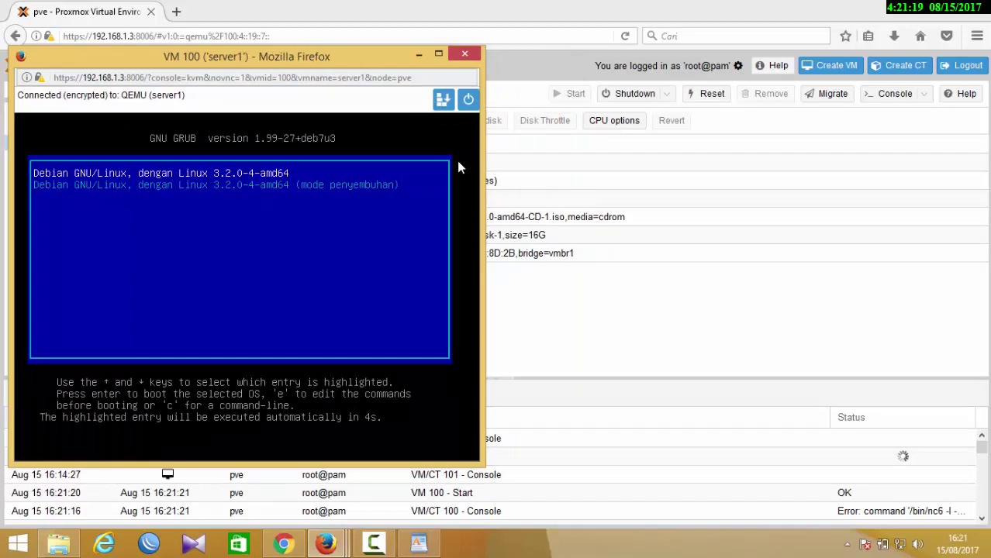
pyautogui.press('Return')
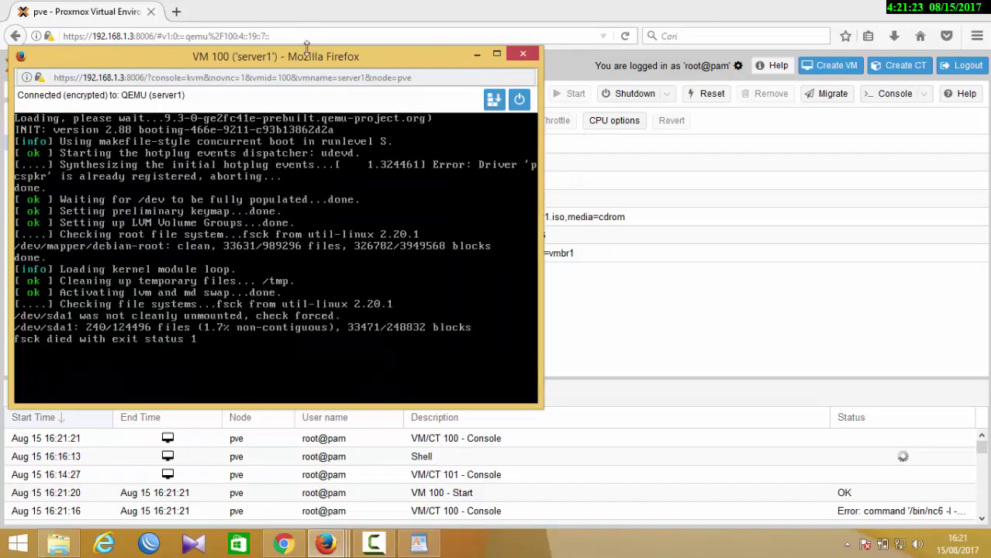
pyautogui.moveTo(307, 62); pyautogui.dragTo(501, 62)
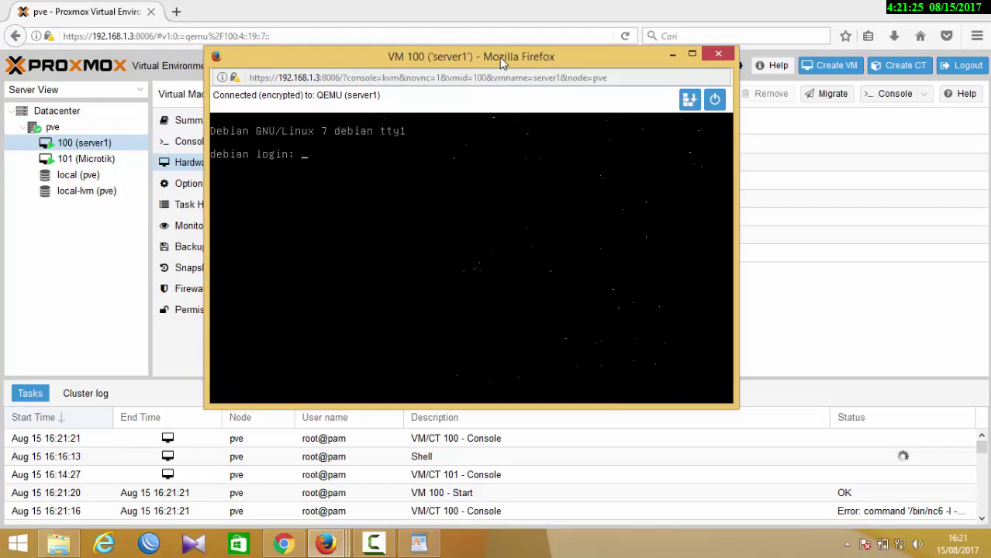
# - Log into server1 as root and open /etc/network/interfaces in pico
pyautogui.write('root')
pyautogui.press('Return')
pyautogui.press('Return')
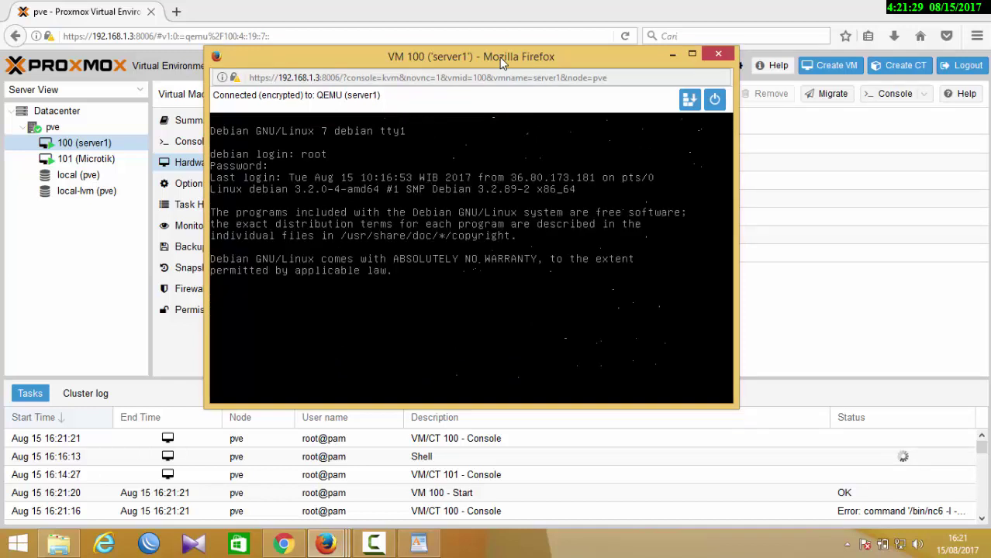
pyautogui.write('pi')
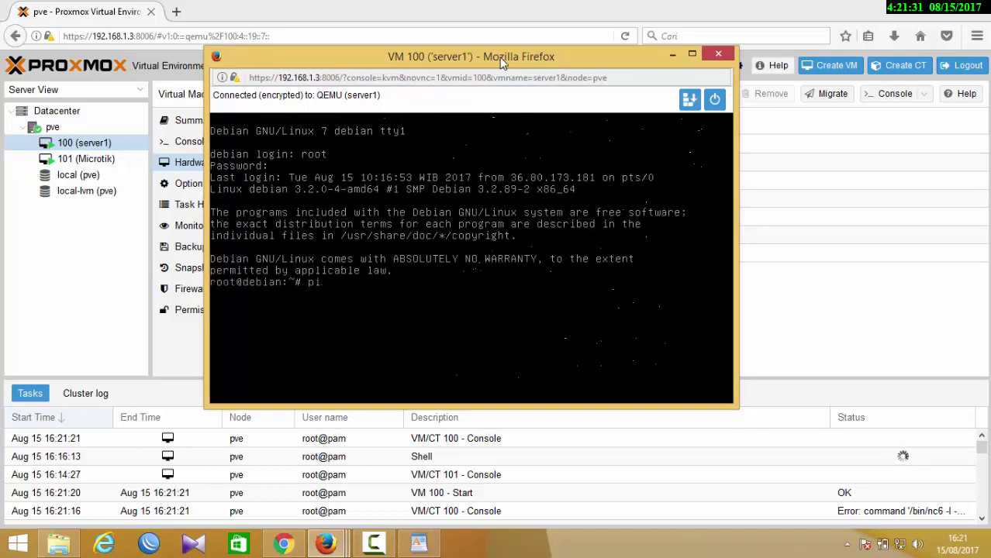
pyautogui.write('co /etc/network/interfaces')
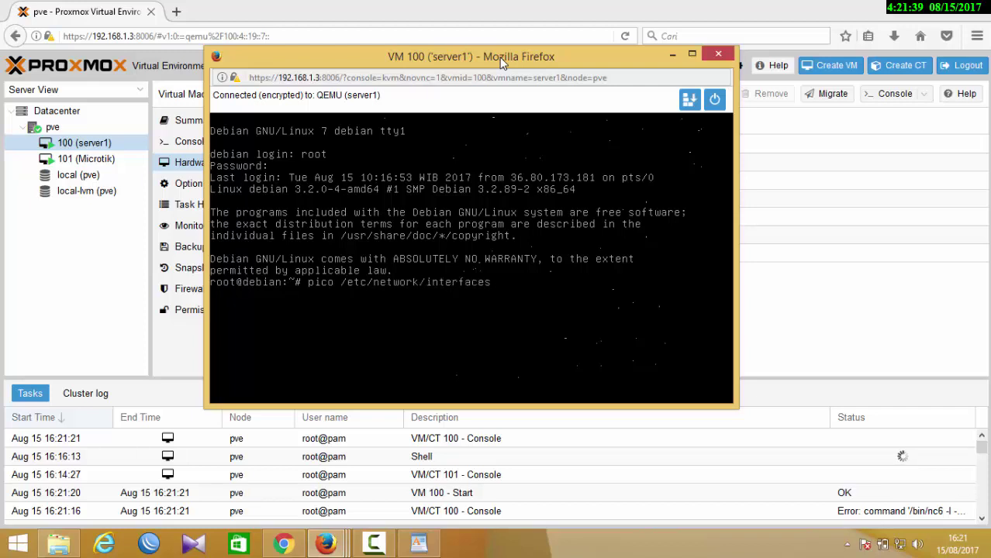
pyautogui.press('Return')
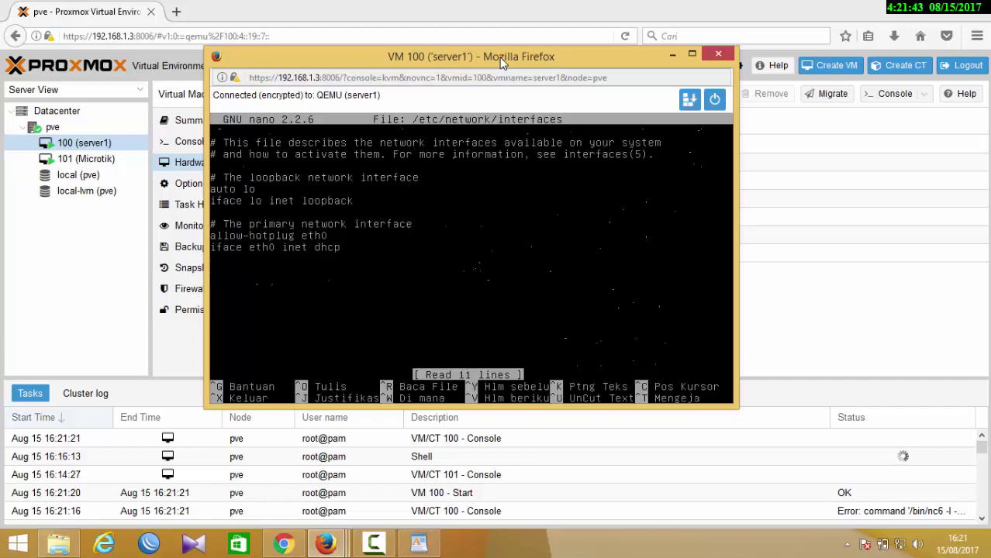
# - Comment out the DHCP lines, add 'iface eth0 inet static' and begin the 'address 192.168' line
pyautogui.write('#')
pyautogui.write('#')
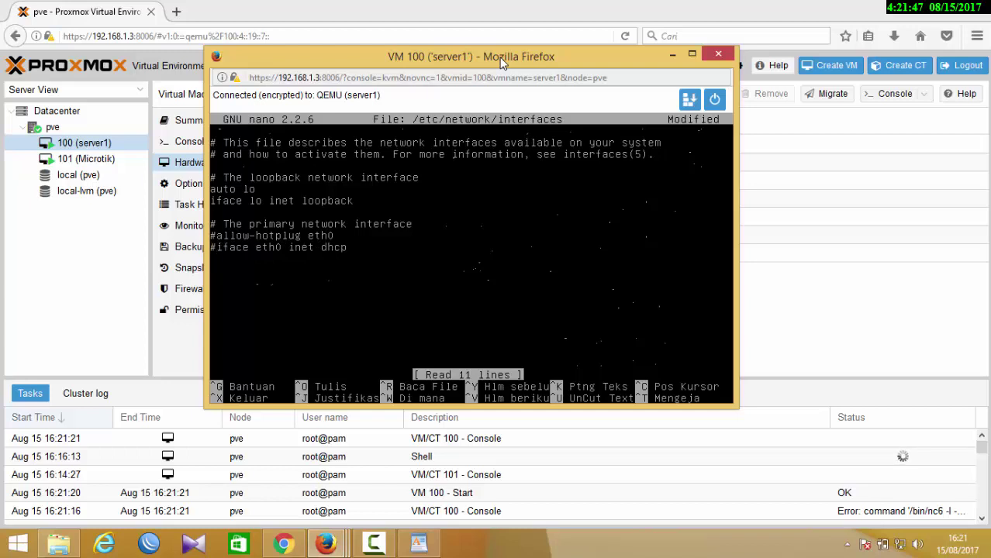
pyautogui.write('auto eth')
pyautogui.press('BackSpace')
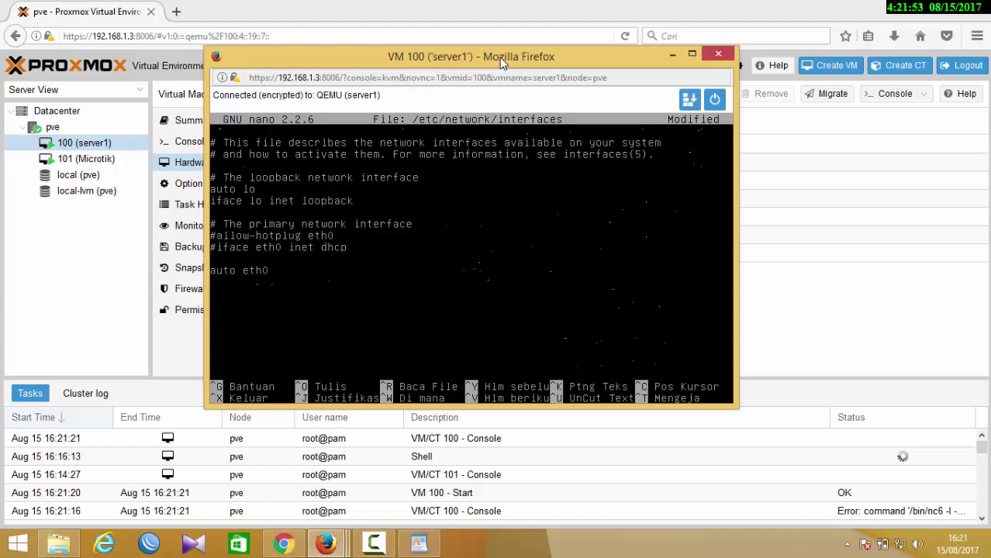
pyautogui.write('iface eth0 ine')
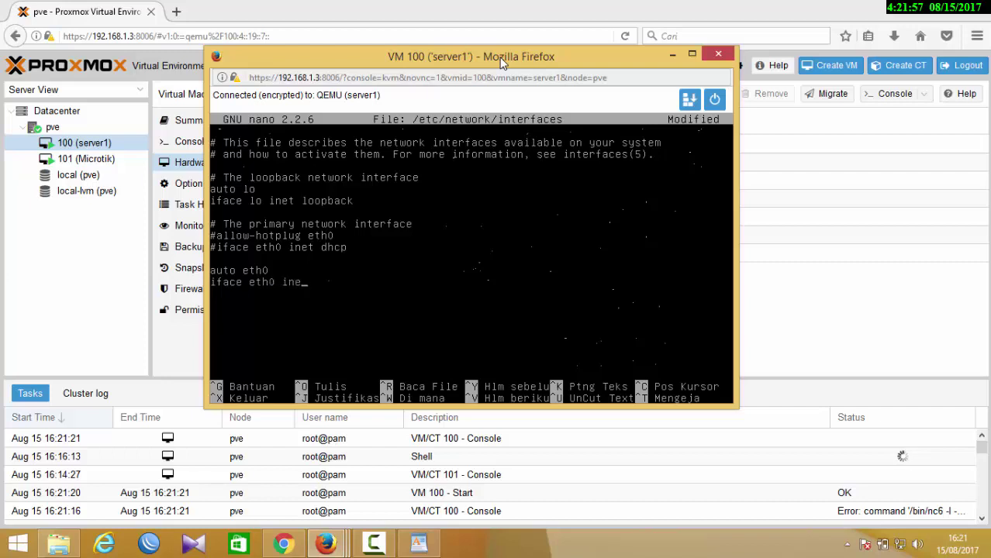
pyautogui.write('t static')
pyautogui.press('Return')
pyautogui.press('Tab')
pyautogui.write('address')
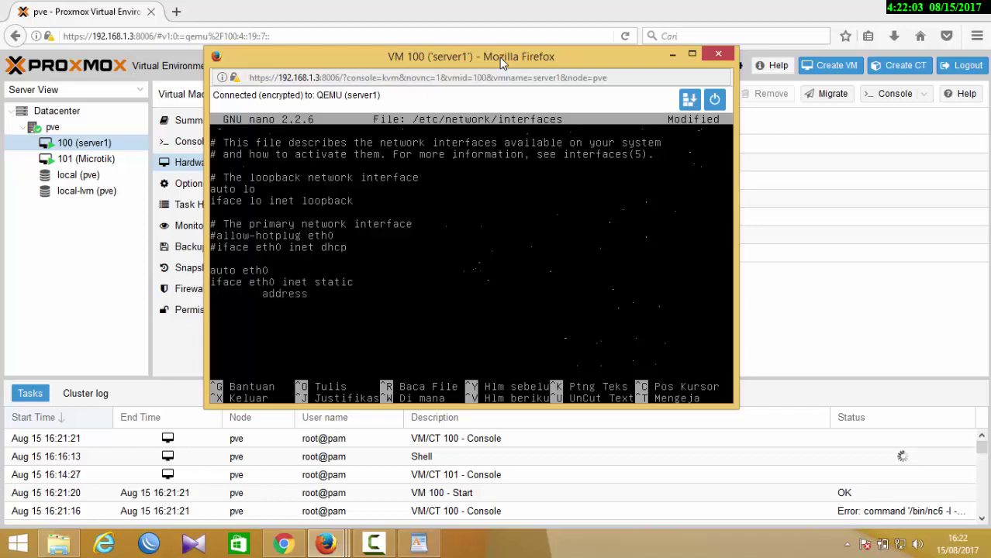
pyautogui.write(' 192.168.')
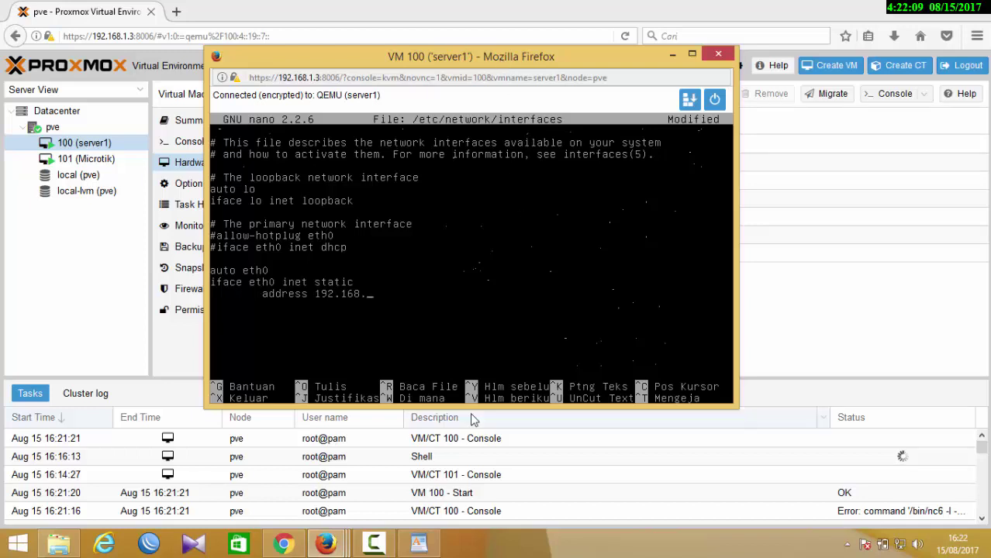
pyautogui.click(62, 293)
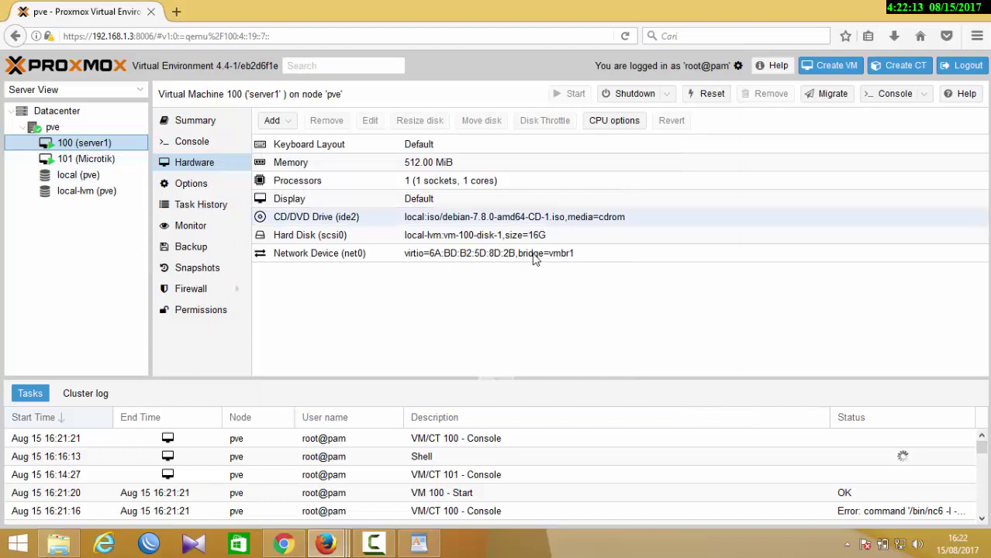
pyautogui.moveTo(341, 546)
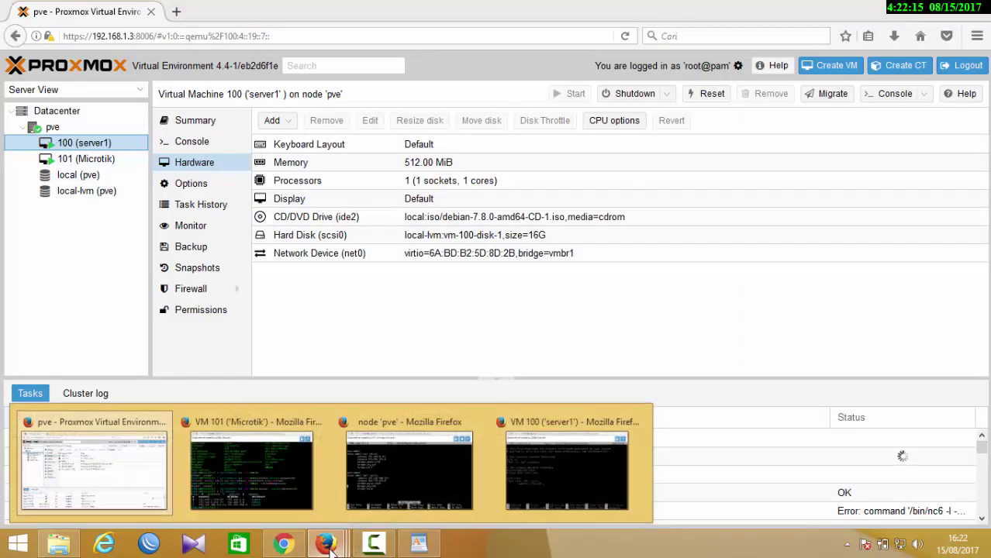
pyautogui.moveTo(542, 470)
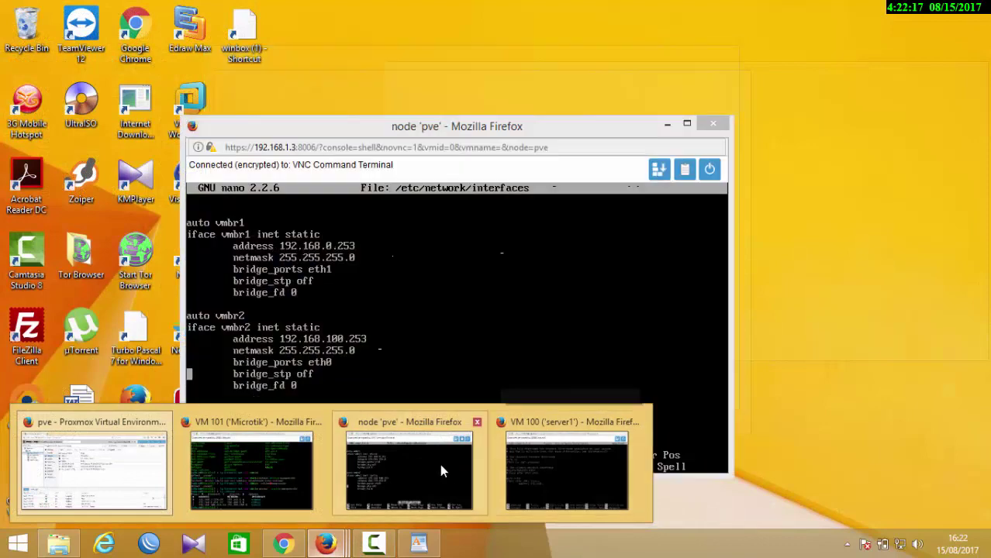
pyautogui.click(439, 463)
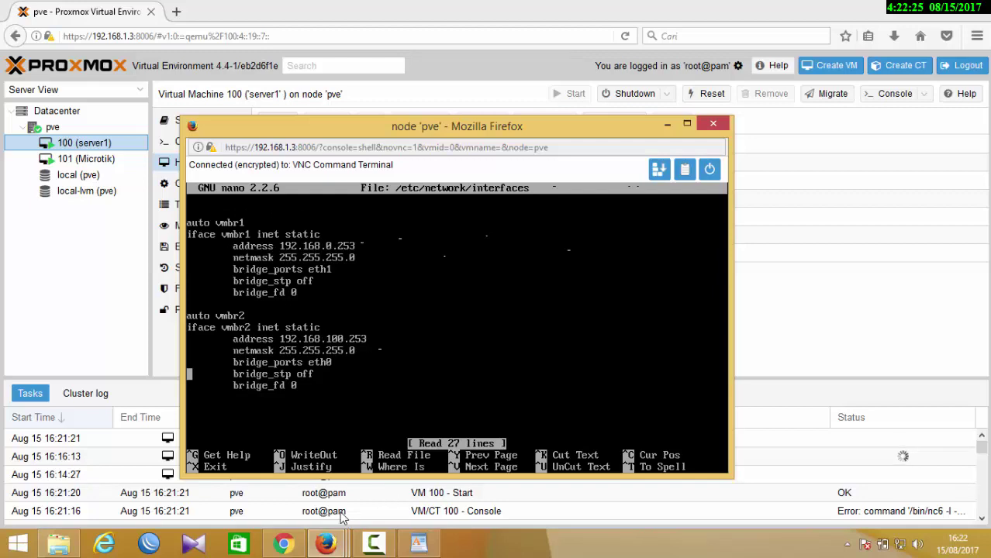
pyautogui.moveTo(285, 545)
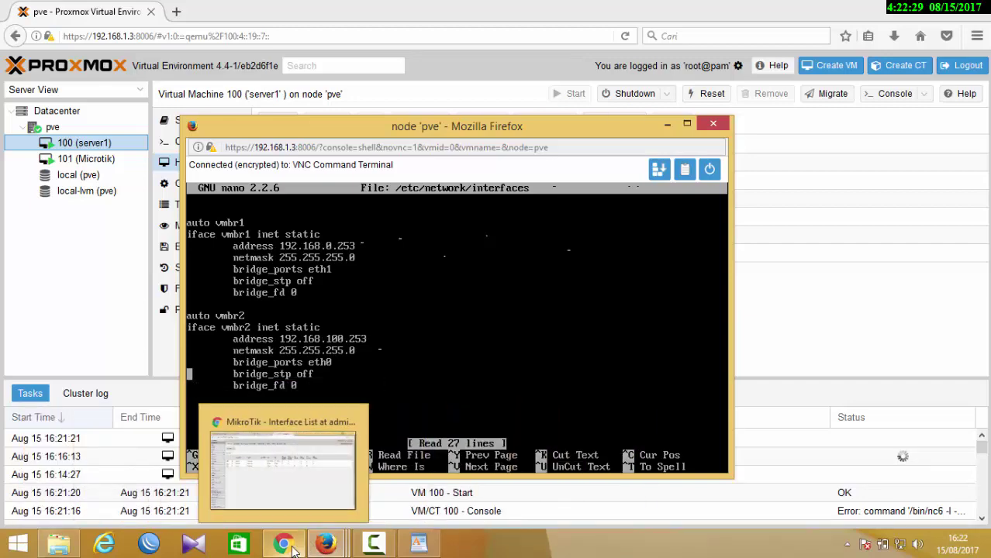
pyautogui.click(289, 547)
pyautogui.click(290, 546)
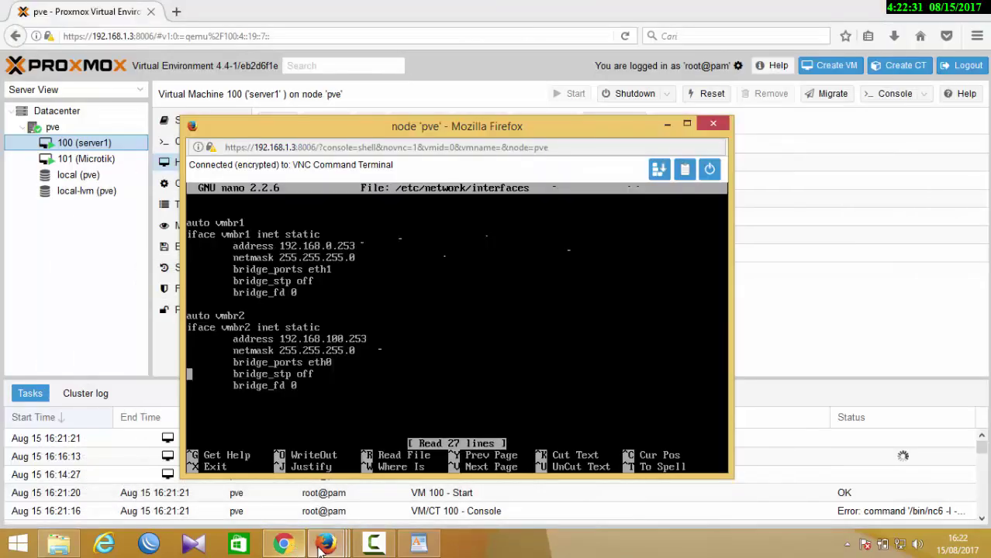
pyautogui.moveTo(322, 547)
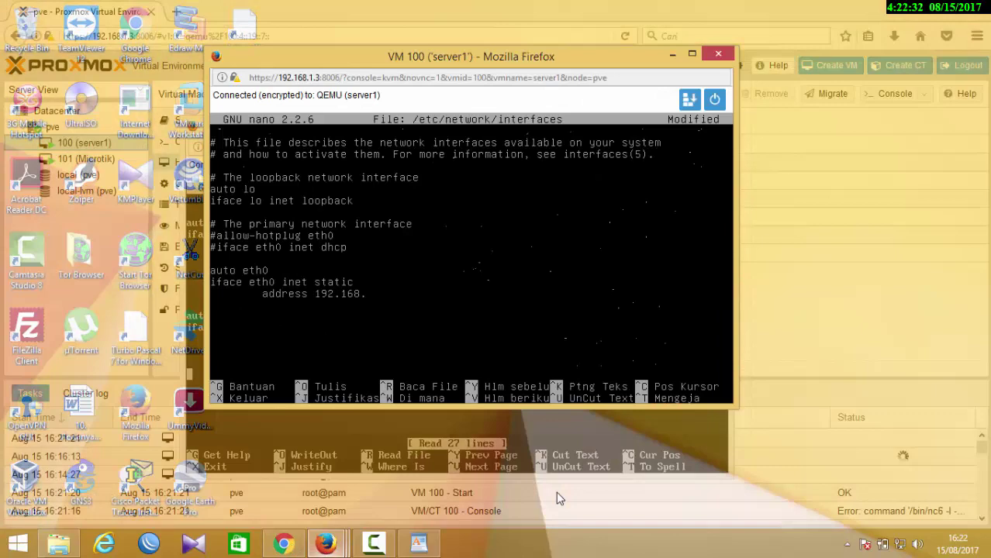
pyautogui.click(556, 491)
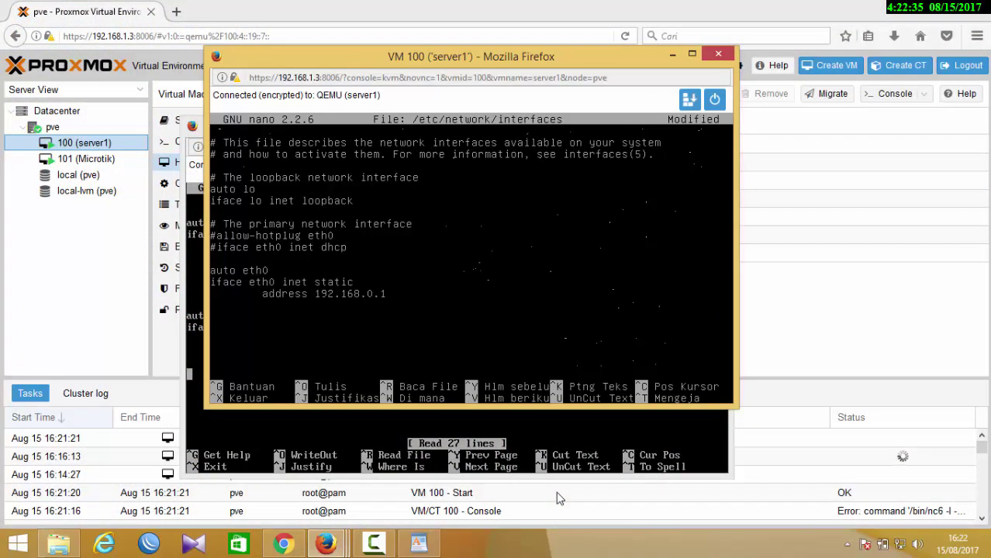
# - Complete eth0 with address 192.168.0.10, netmask 255.255.255.0 and gateway 192.168.0.254
pyautogui.write('0')
pyautogui.press('Return')
pyautogui.press('Tab')
pyautogui.write('netmask 255.255')
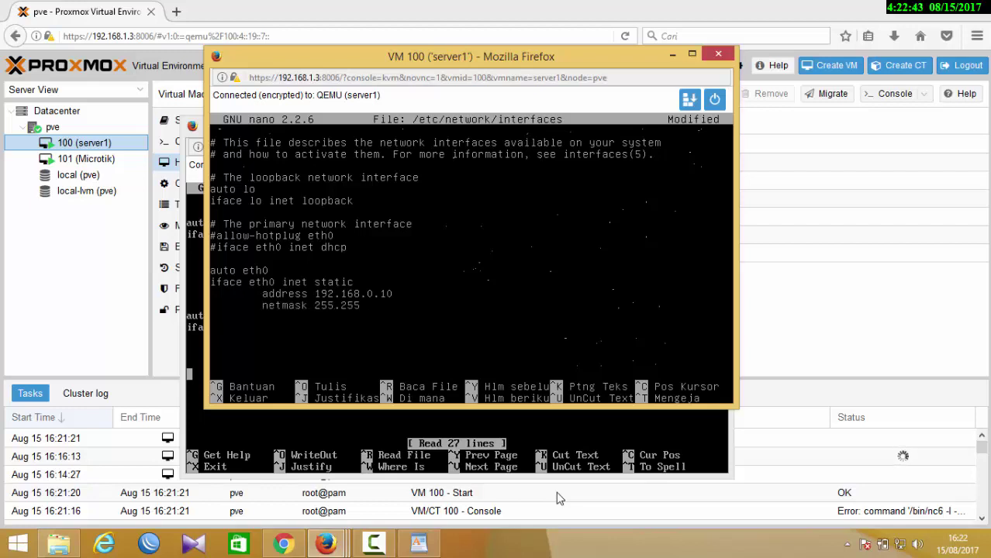
pyautogui.write('.255.0')
pyautogui.press('Return')
pyautogui.press('Tab')
pyautogui.write('gateway 19')
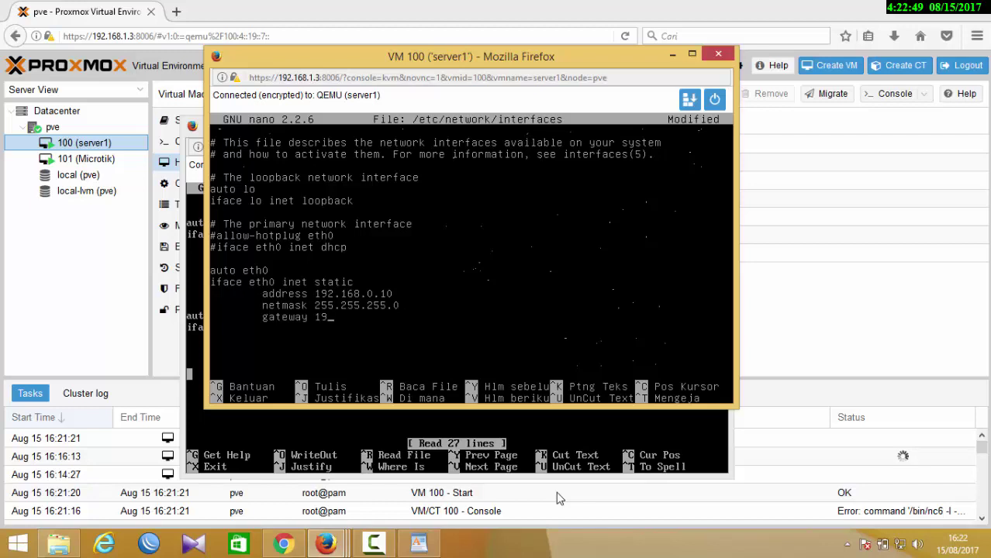
pyautogui.write('2.168.0.254')
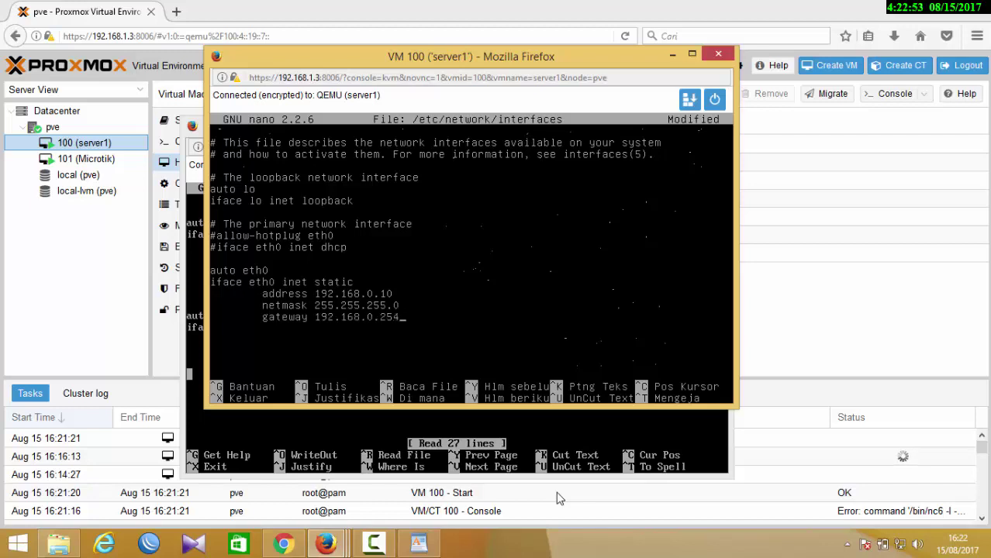
# - Save /etc/network/interfaces and exit nano
pyautogui.hotkey('ctrl', 'x')
pyautogui.press('y')
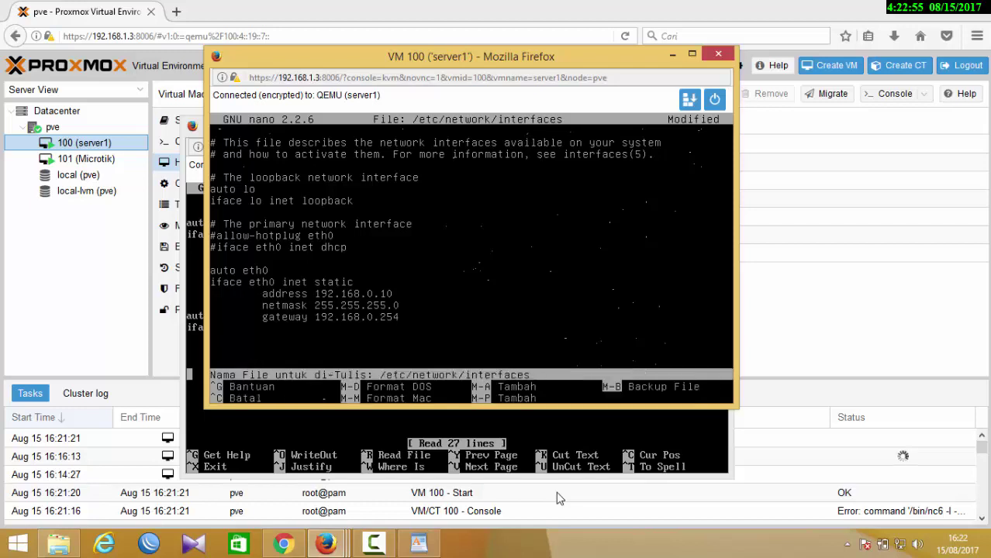
pyautogui.press('Return')
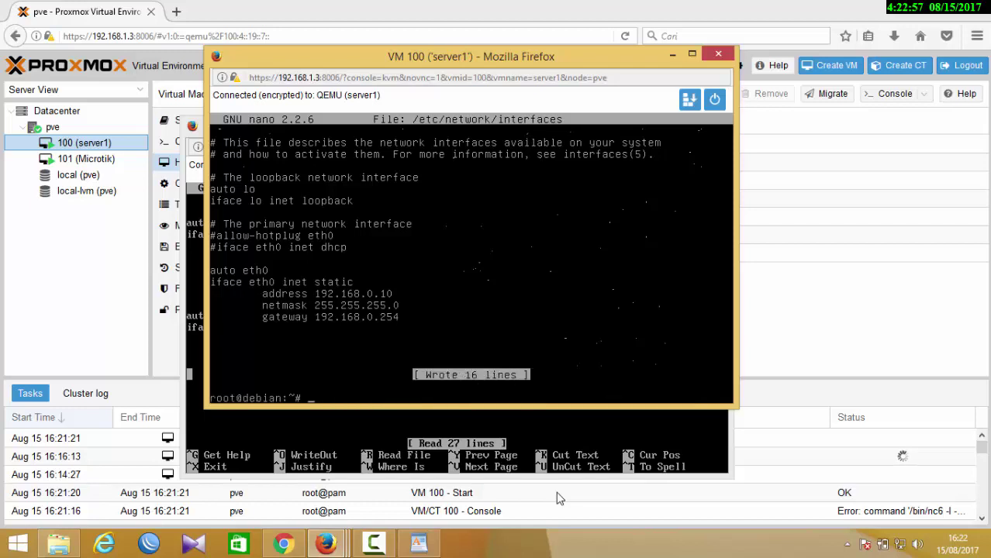
# - Restart networking on server1 with /etc/init.d/networking restart, running it three times
pyautogui.write('/etc/init.d/networ')
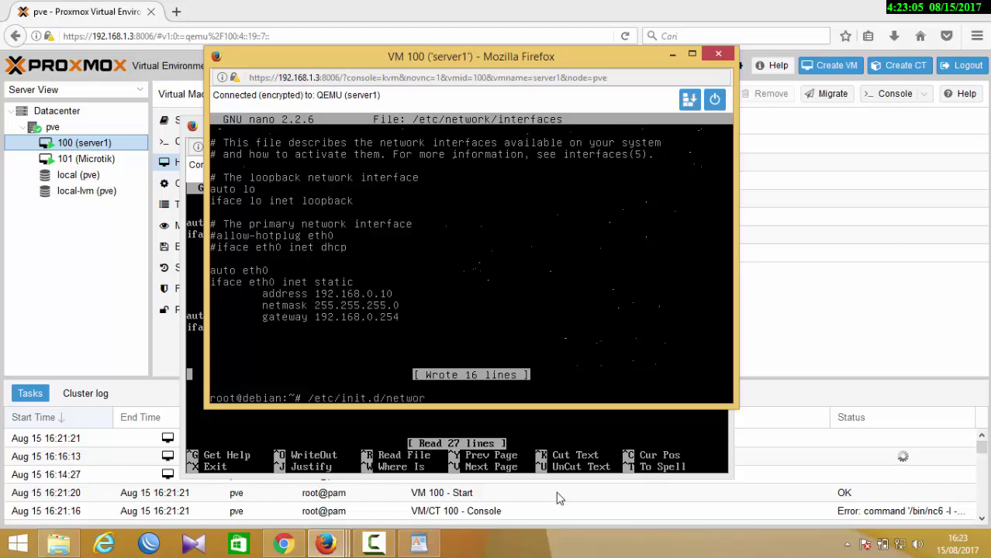
pyautogui.write('king restart')
pyautogui.press('Return')
pyautogui.press('Up')
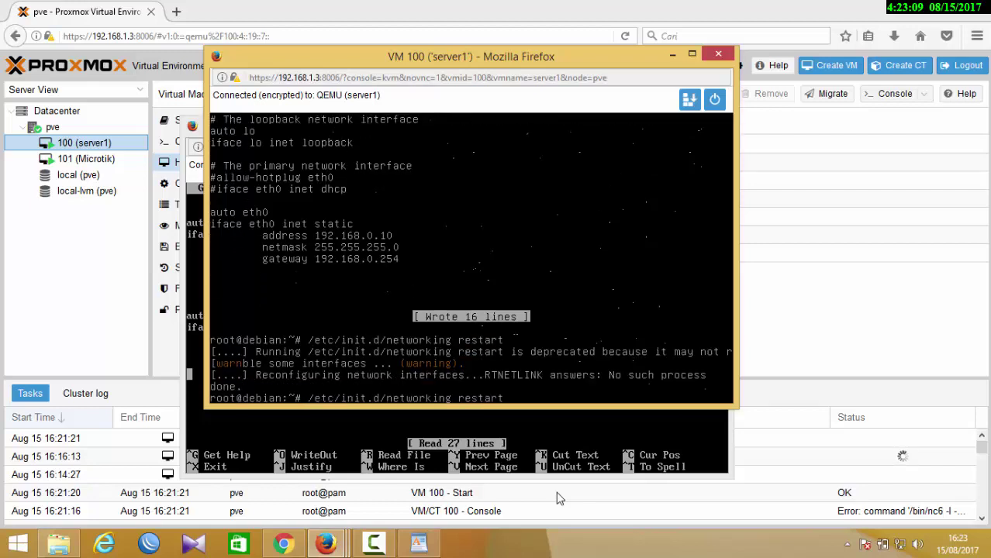
pyautogui.press('Return')
pyautogui.press('Up')
pyautogui.press('Return')
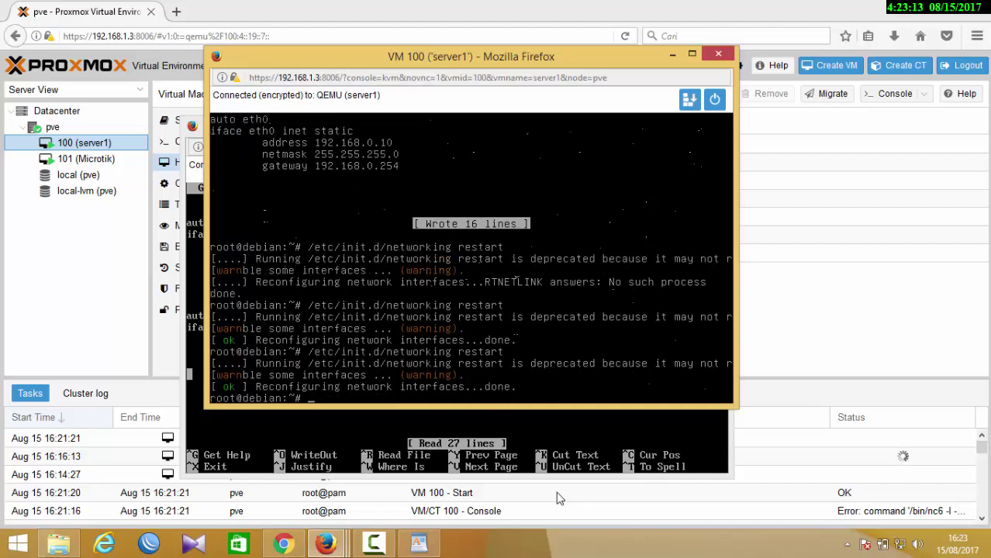
# - Ping 8.8.8.8 and stop it to show 0% packet loss
pyautogui.write('ping 8.8.8.8')
pyautogui.press('Return')
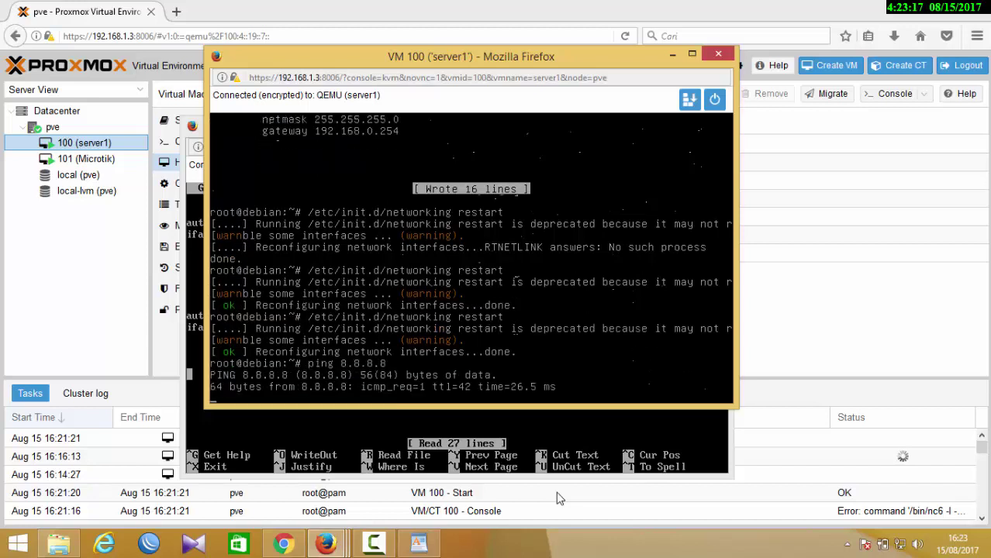
pyautogui.hotkey('ctrl', 'c')
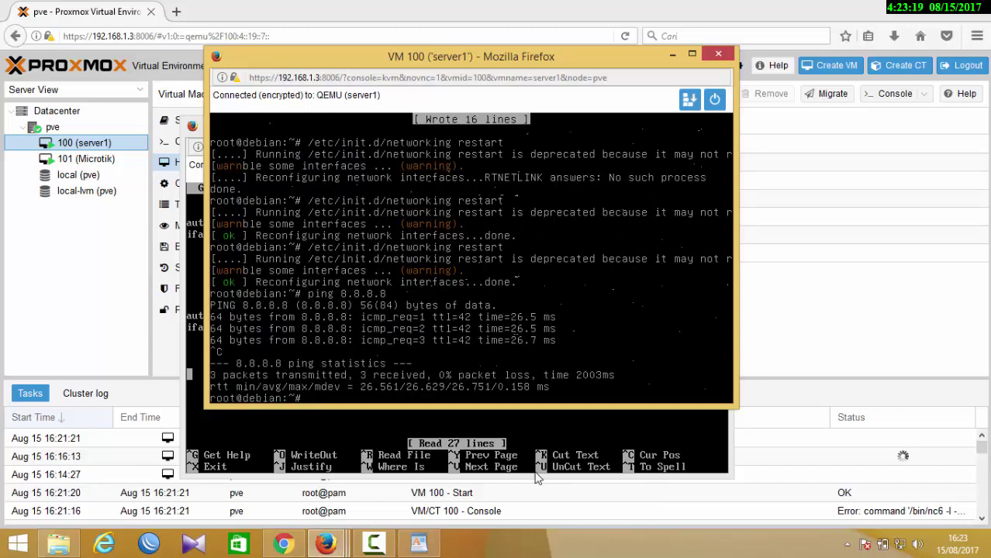
# - In the WordPad notes, add a new line reading 'berikutnya akses web server via ip public'
pyautogui.click(99, 290)
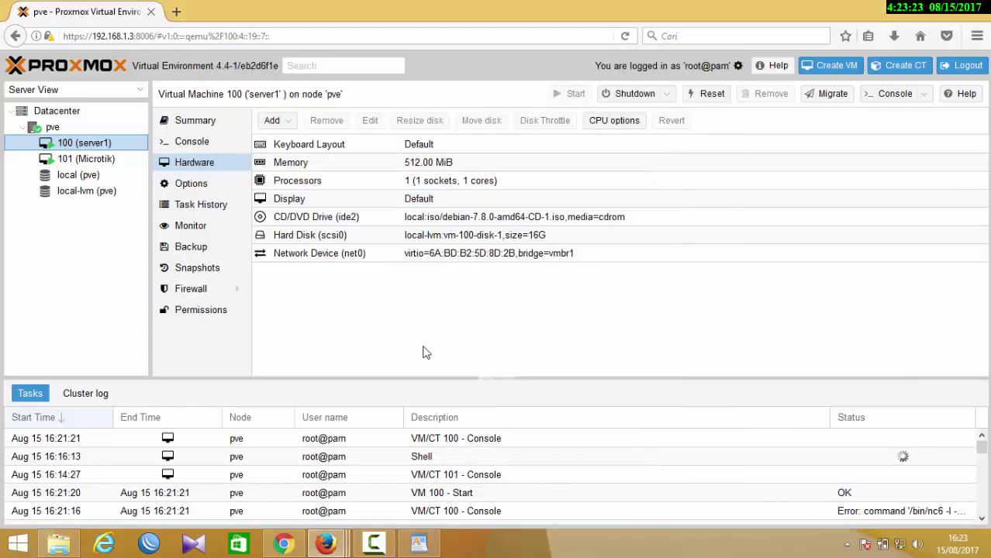
pyautogui.click(423, 545)
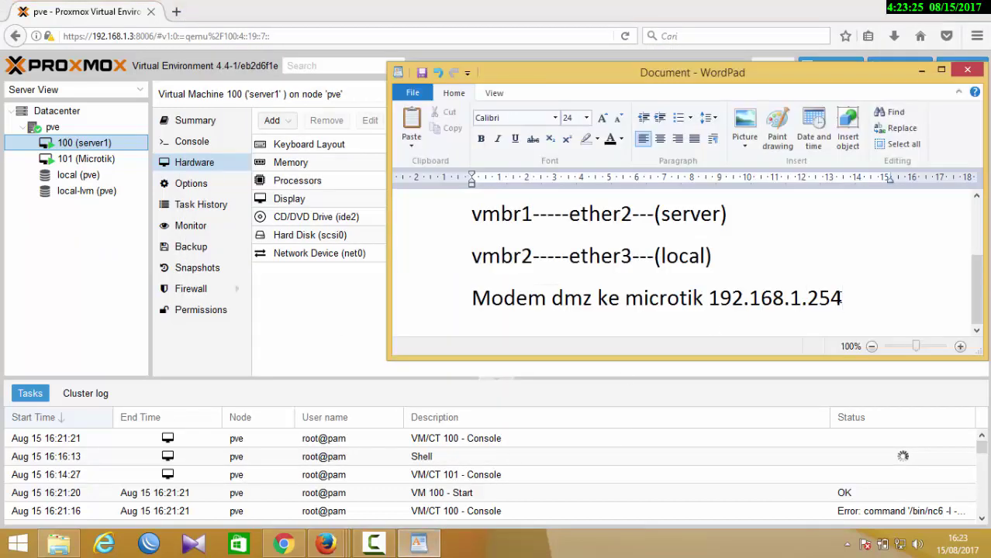
pyautogui.press('Return')
pyautogui.write('aks')
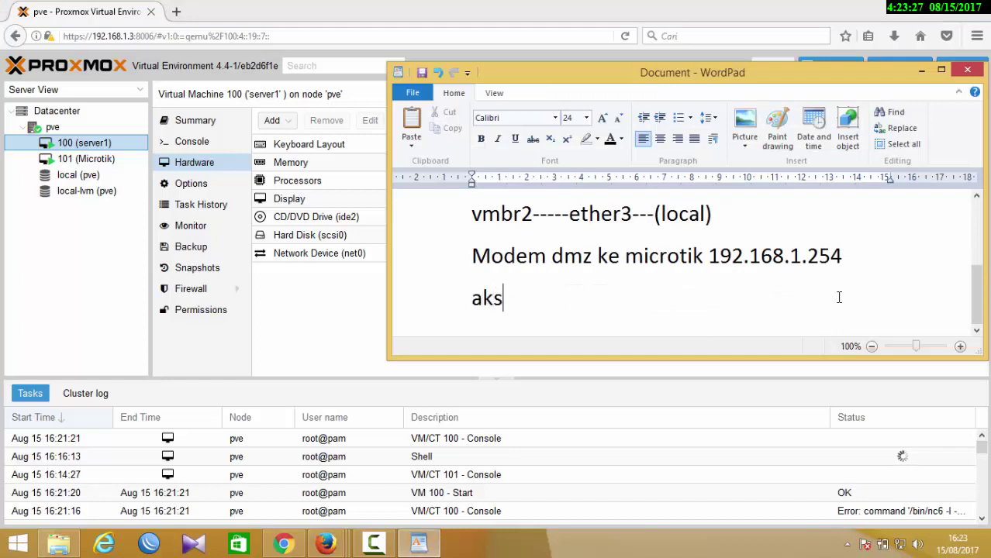
pyautogui.write('es web')
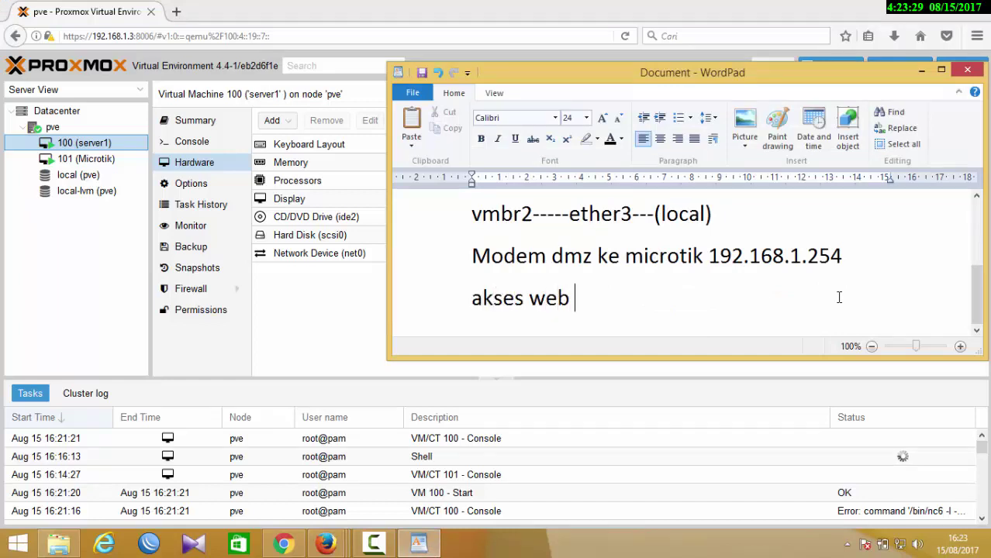
pyautogui.press('BackSpace')
pyautogui.press('BackSpace')
pyautogui.press('BackSpace')
pyautogui.press('BackSpace')
pyautogui.press('BackSpace')
pyautogui.press('BackSpace')
pyautogui.press('BackSpace')
pyautogui.press('BackSpace')
pyautogui.press('BackSpace')
pyautogui.press('BackSpace')
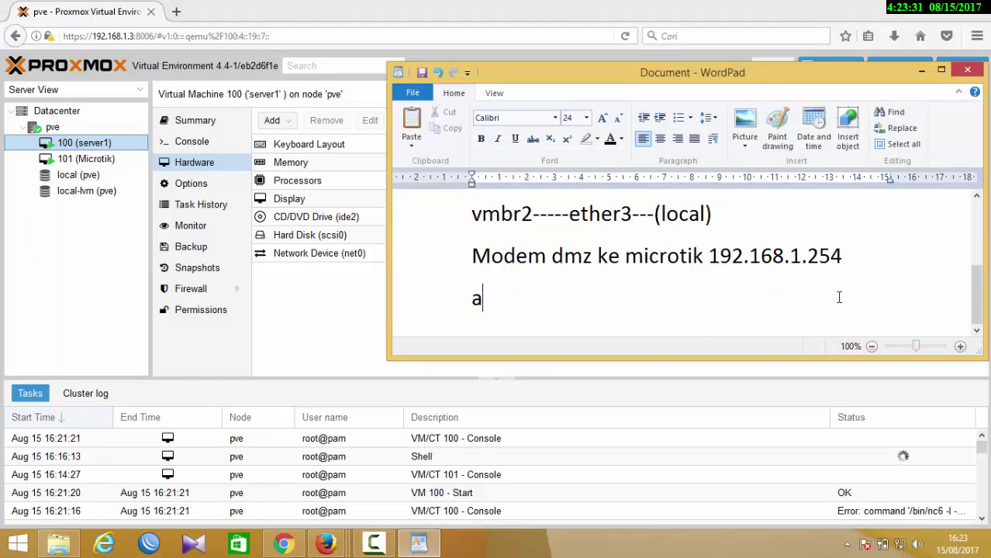
pyautogui.write('beriku')
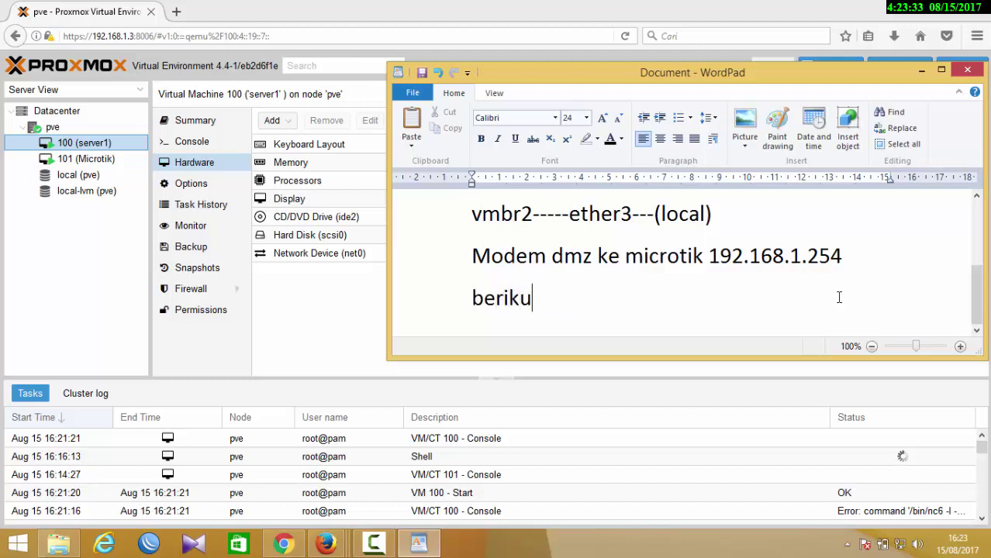
pyautogui.write('tnya akse')
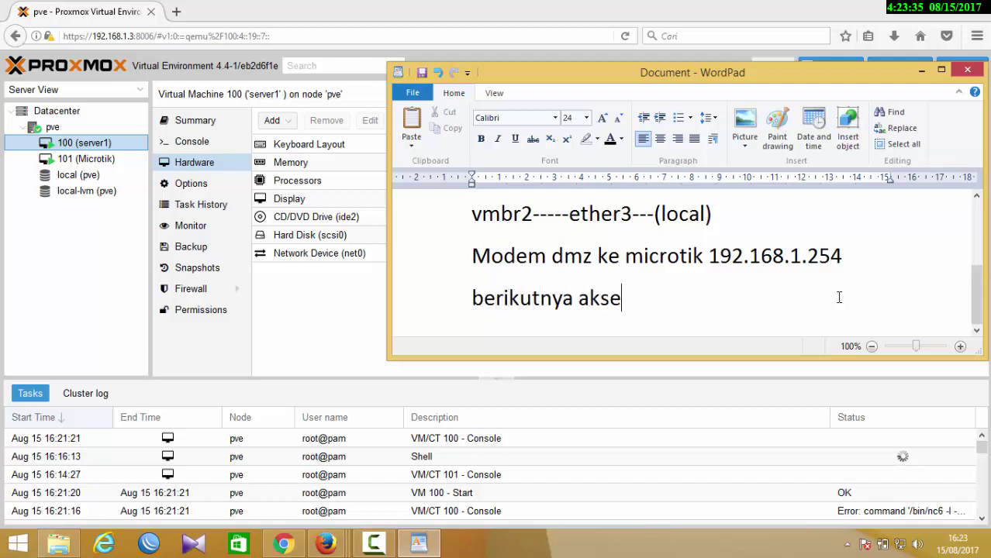
pyautogui.write('s web serv')
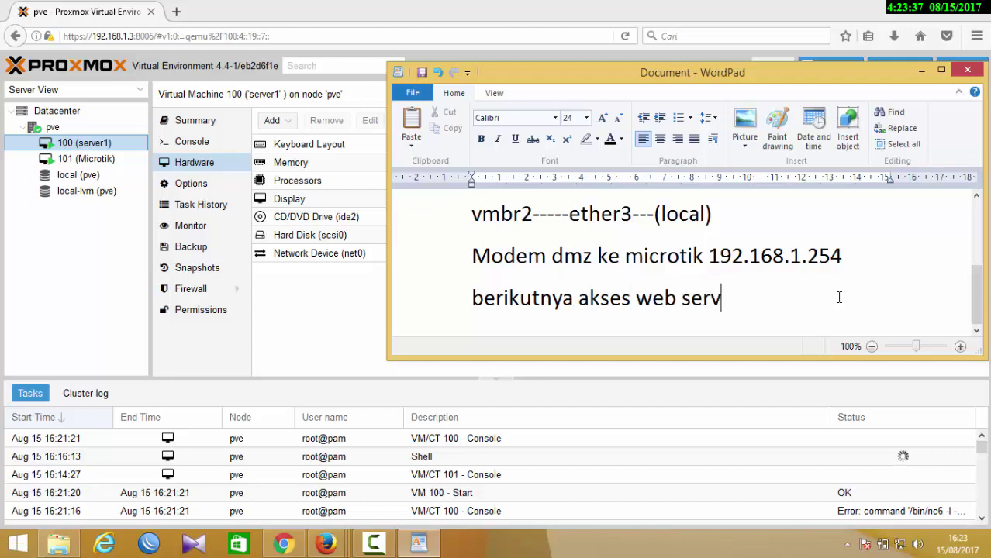
pyautogui.write('er via ip')
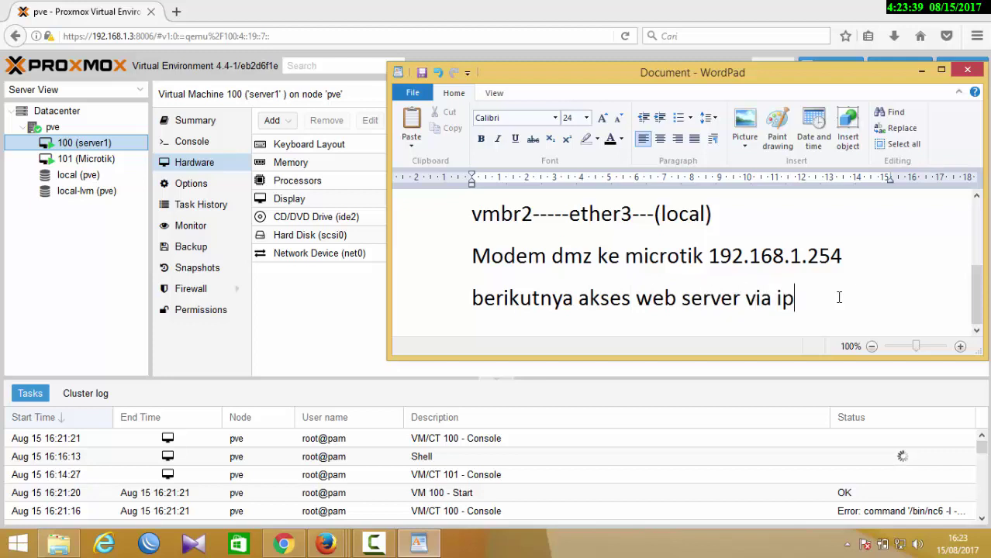
pyautogui.write(' public')
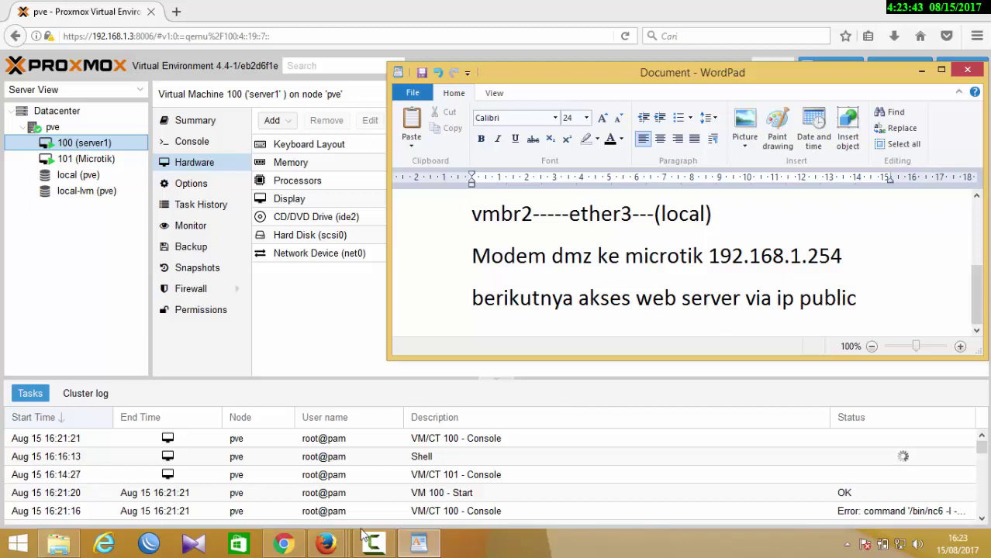
pyautogui.click(321, 544)
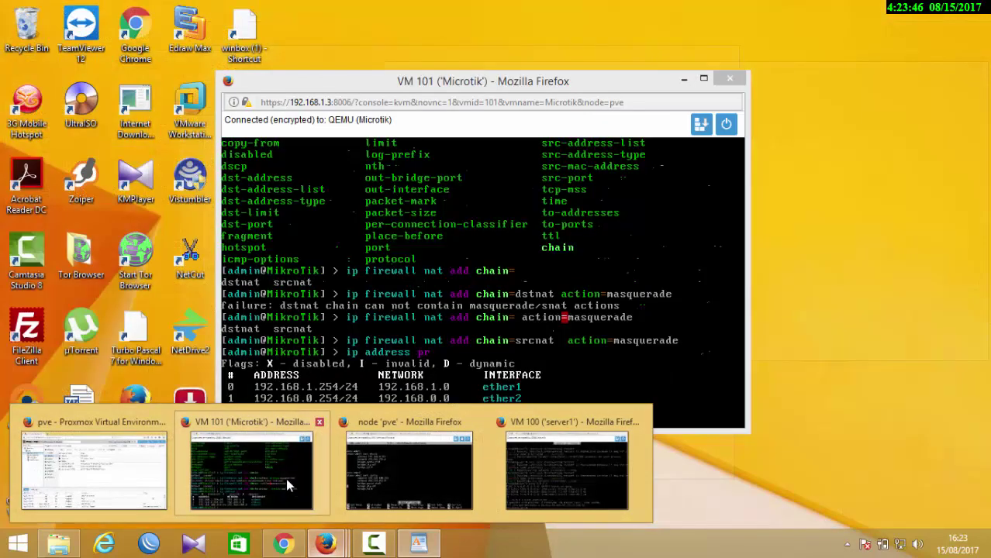
# - Bring up the VM 101 MikroTik console, start an 'ip' command, then close that console window
pyautogui.click(286, 478)
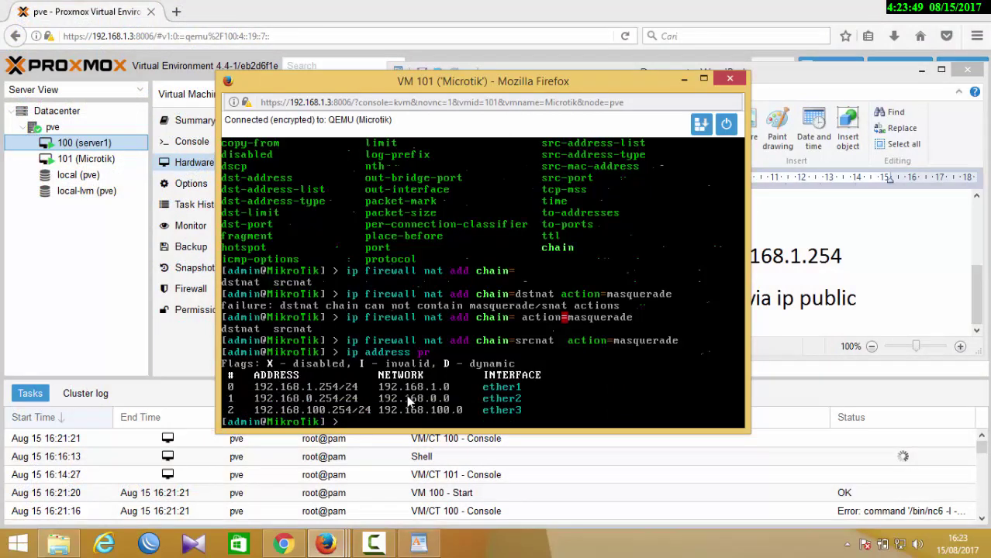
pyautogui.write('ip')
pyautogui.write('fir')
pyautogui.click(730, 81)
# - Dismiss the Firefox save-login prompt, reload Proxmox, and open a console for 101 (Microtik)
pyautogui.click(229, 186)
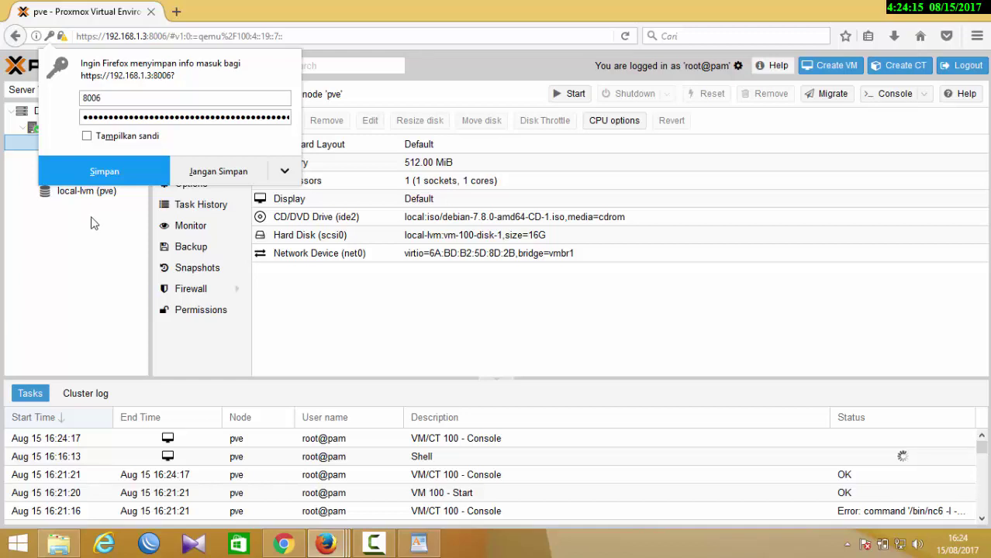
pyautogui.click(77, 266)
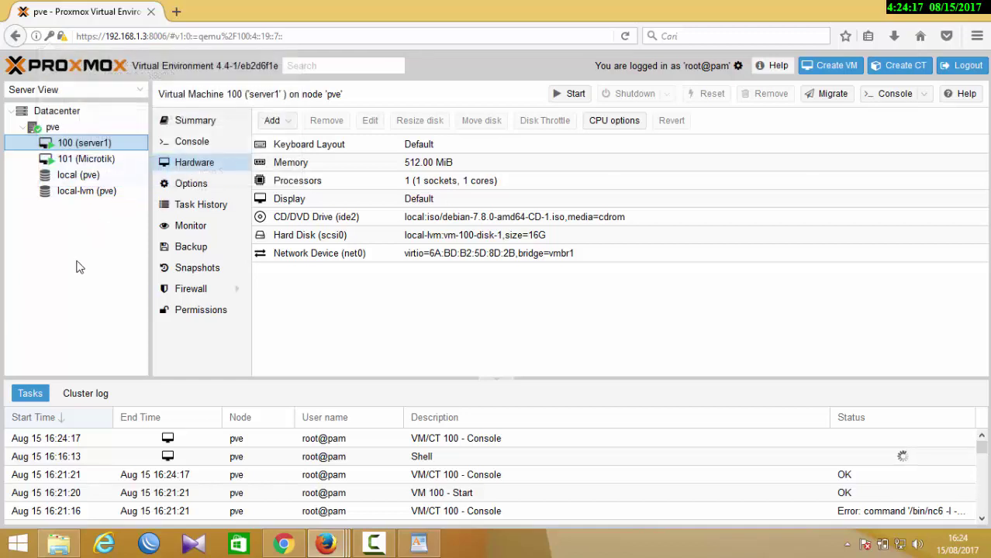
pyautogui.click(626, 36)
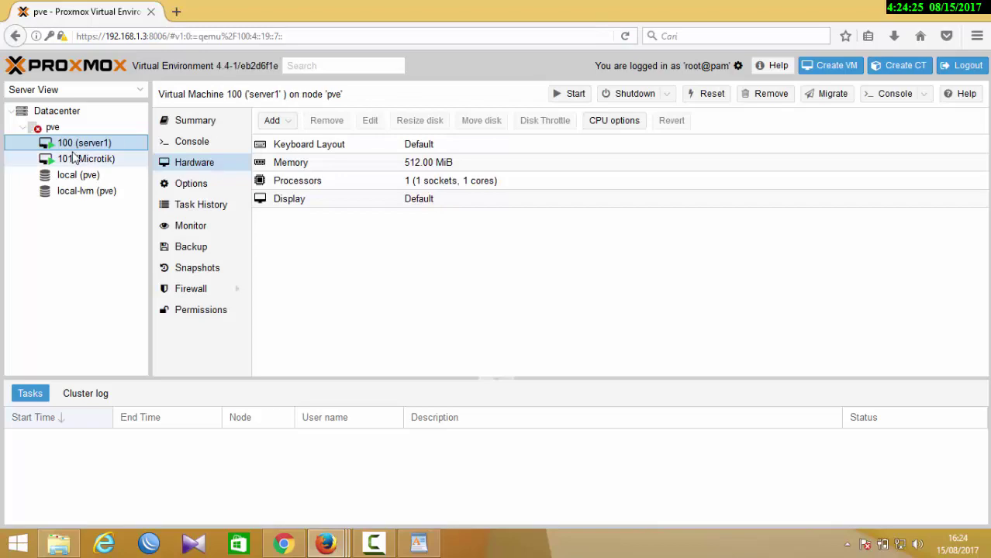
pyautogui.click(77, 159)
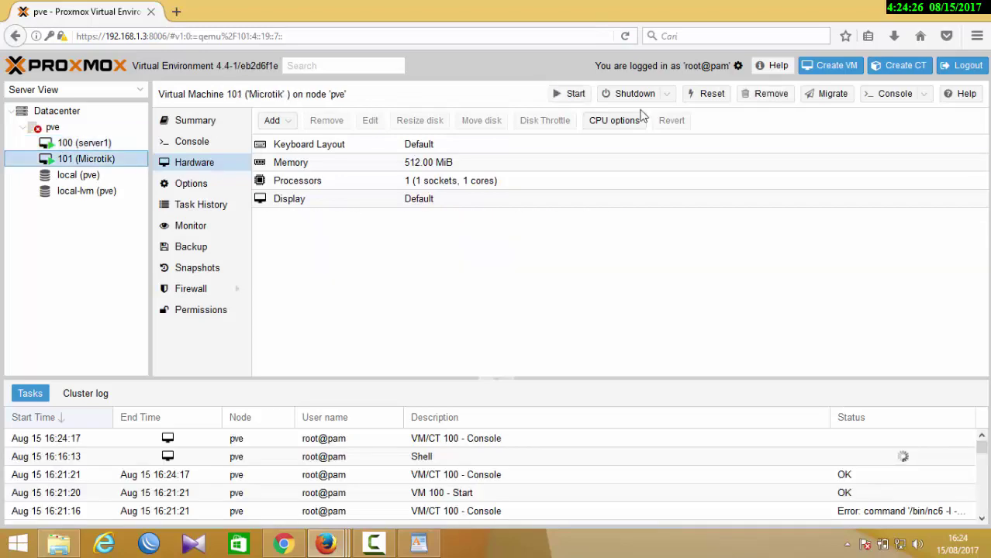
pyautogui.click(891, 94)
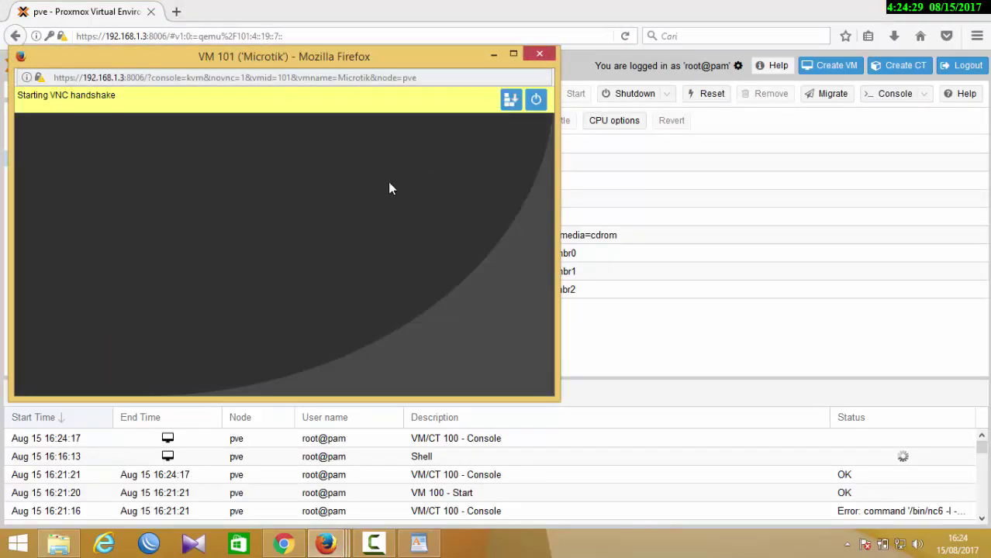
# - Type 'ip firewall nat add chain=dstnat dst-address=192.168.1.254 protocol=tcp dst-port=80' in MikroTik
pyautogui.write('ip fir')
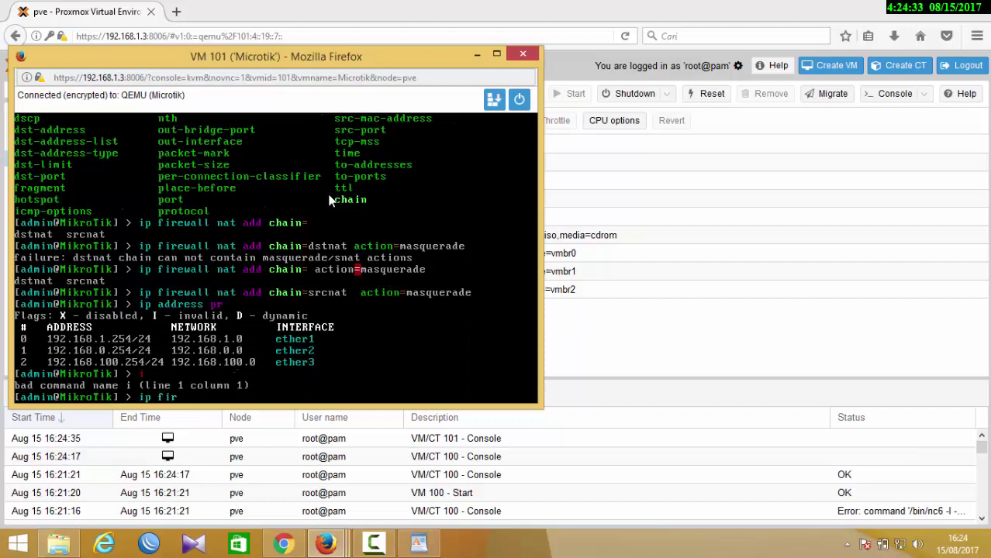
pyautogui.press('Tab')
pyautogui.press('Tab')
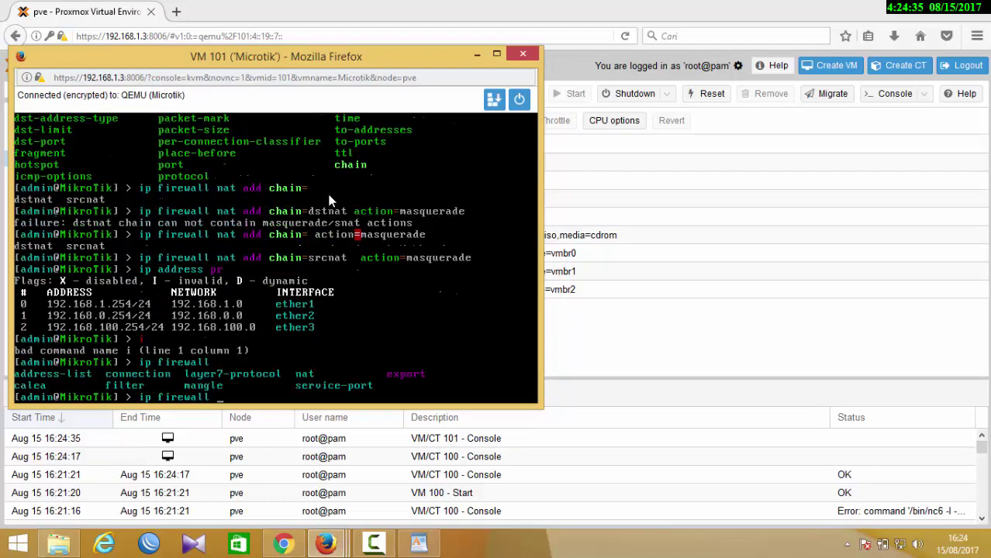
pyautogui.write('n')
pyautogui.press('Tab')
pyautogui.write('add')
pyautogui.press('Tab')
pyautogui.press('Tab')
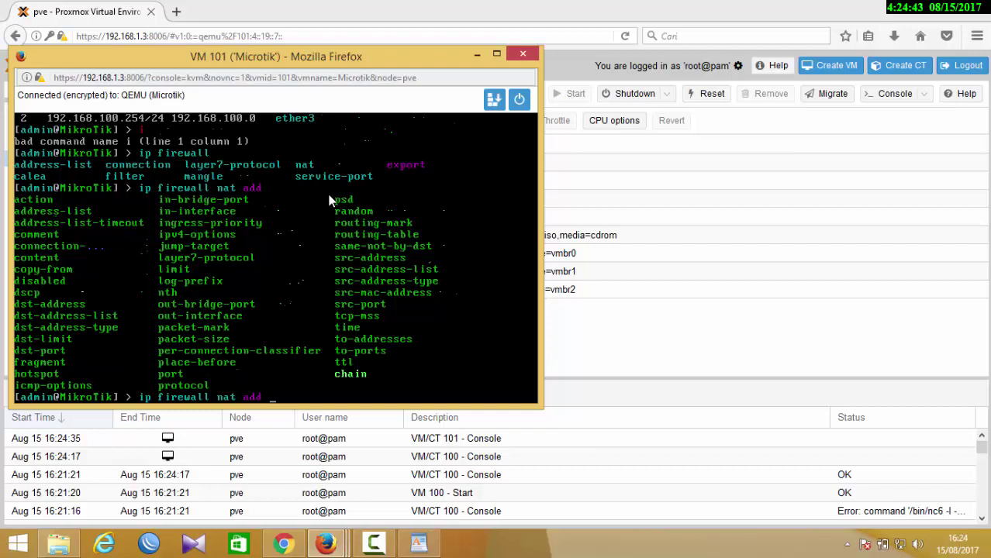
pyautogui.write('chain=')
pyautogui.write('dstnat ')
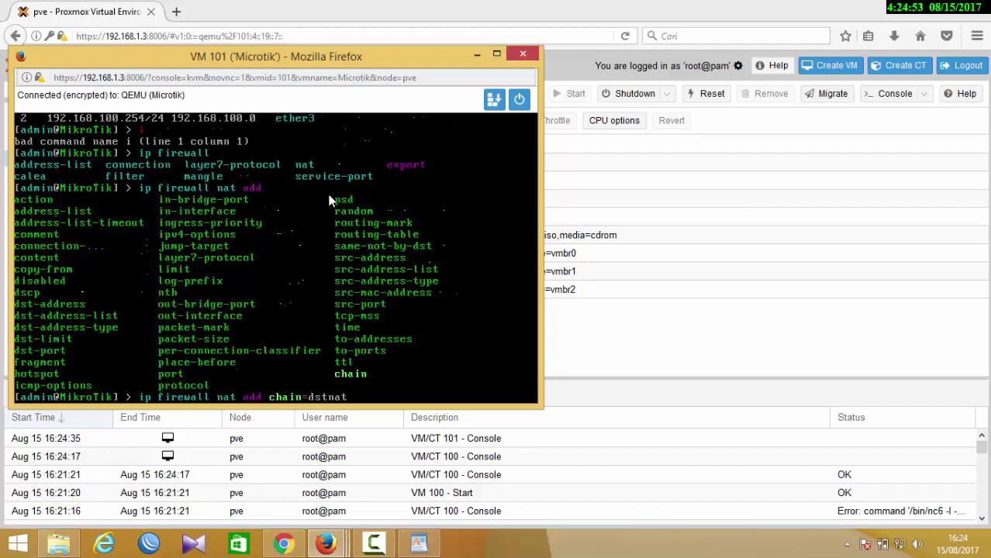
pyautogui.write('dst')
pyautogui.write('-a')
pyautogui.press('Tab')
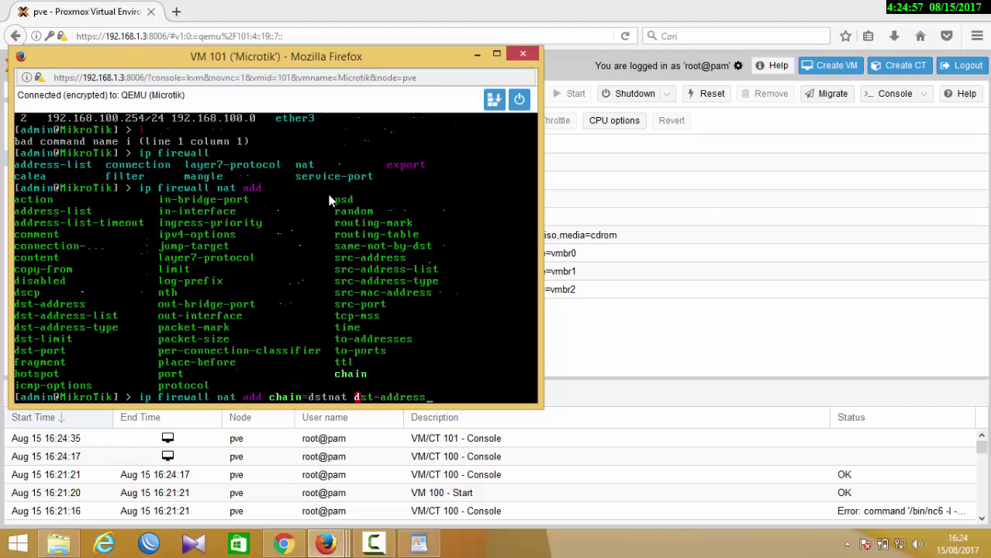
pyautogui.write('=192.168.1')
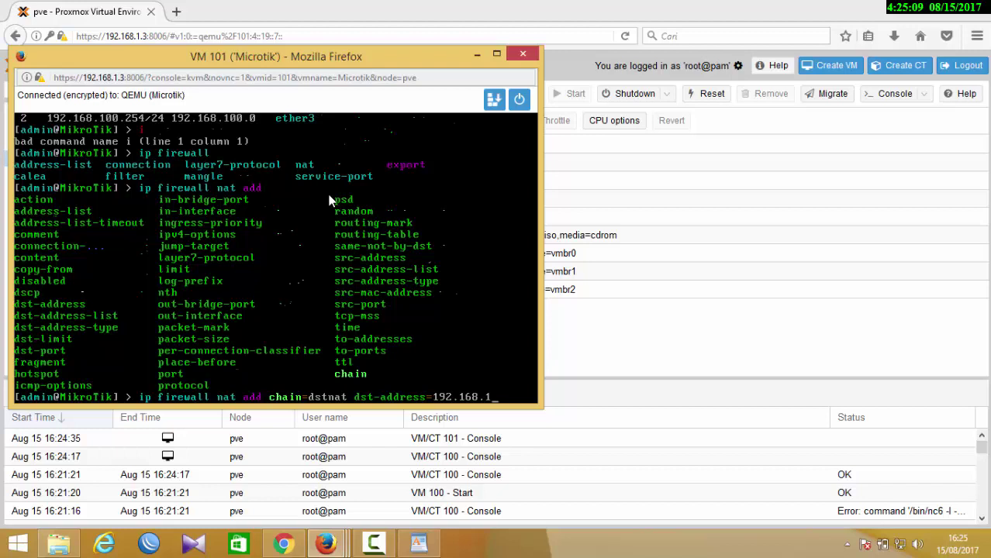
pyautogui.write('.254 protocol=')
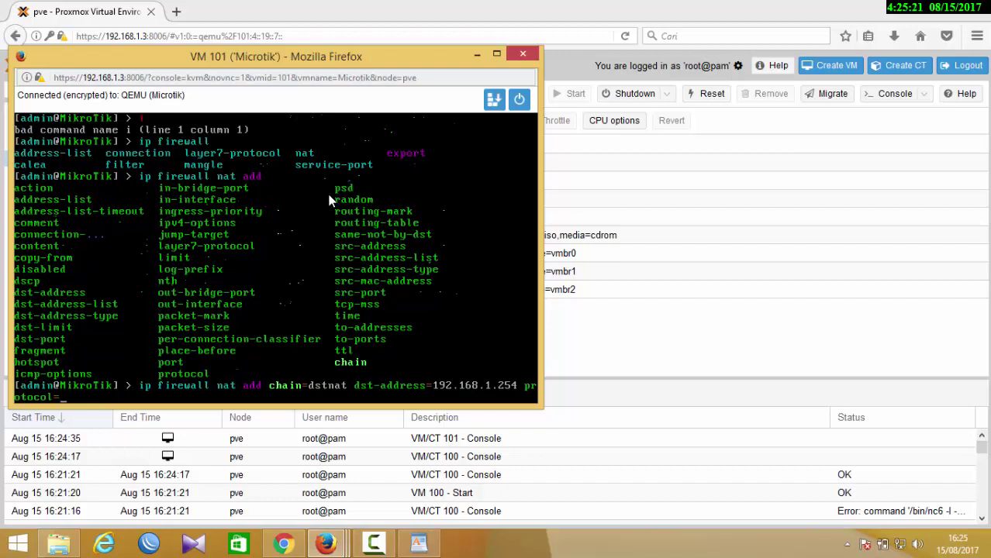
pyautogui.write('tcp dst-port=80')
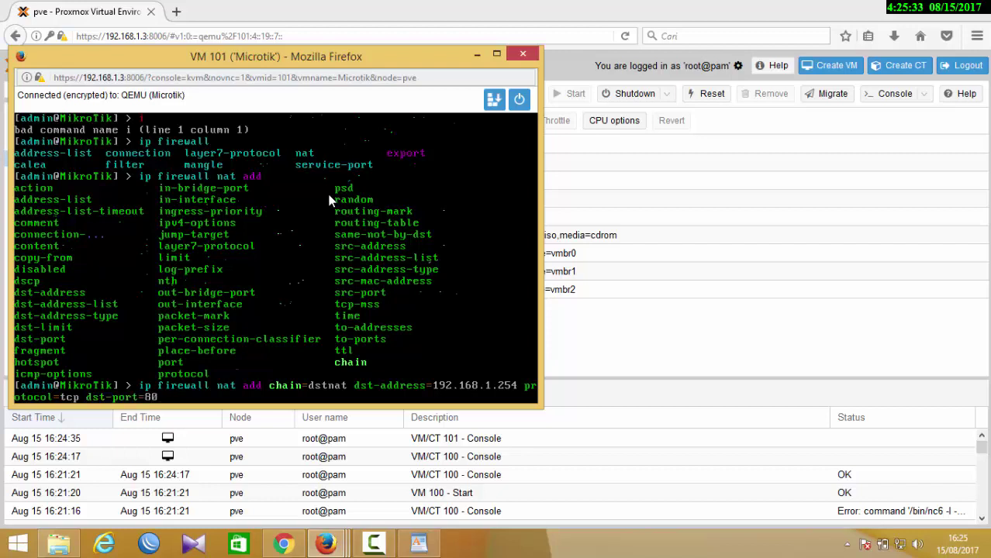